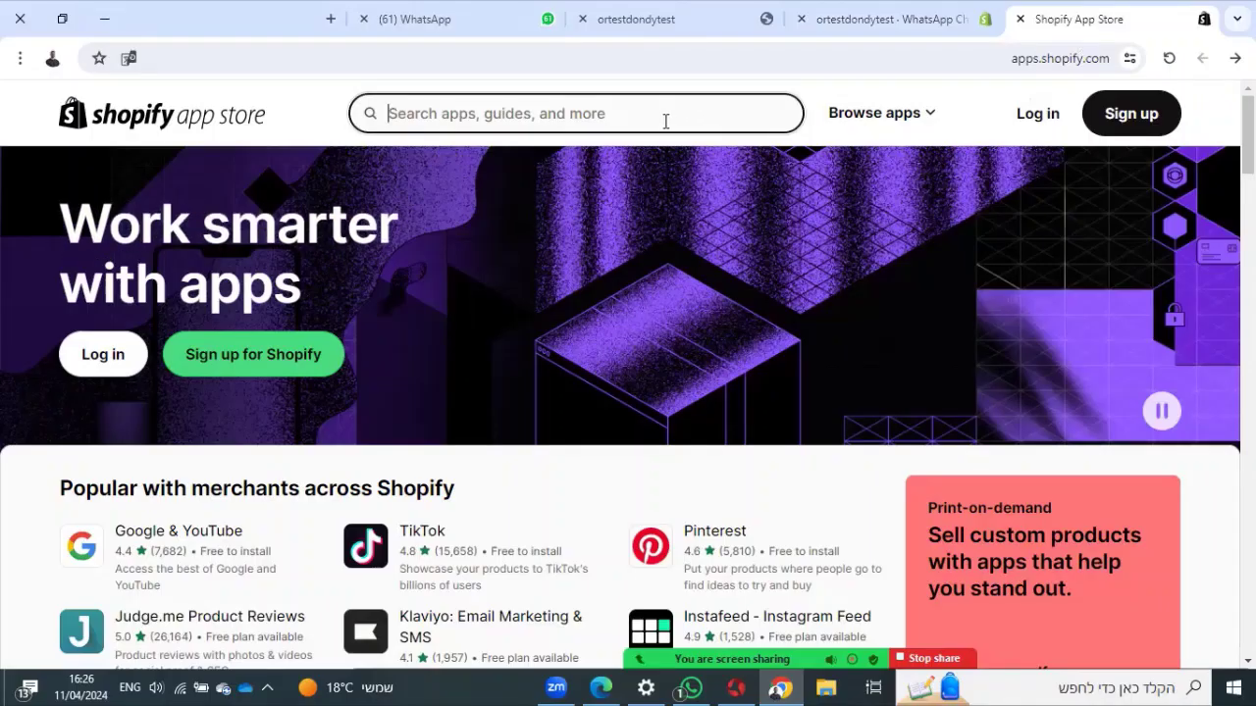
- Search the Shopify App Store for 'whatsapp'
type("whats")
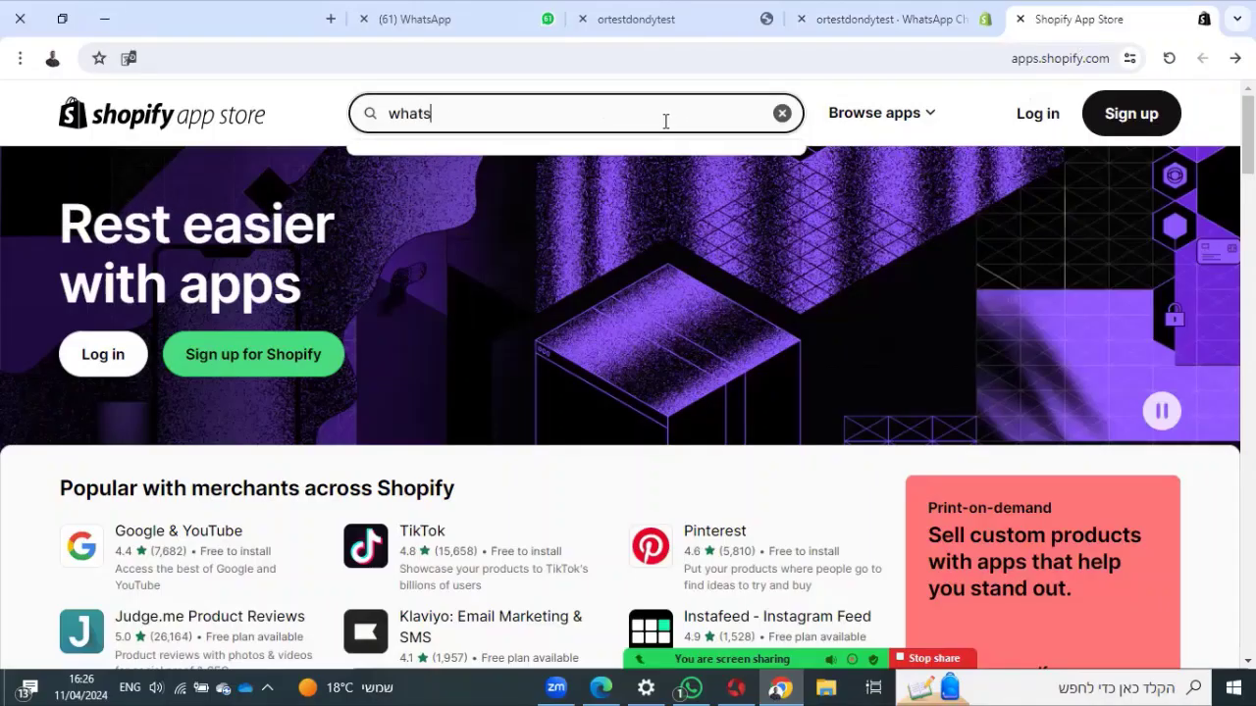
type("app")
key("Return")
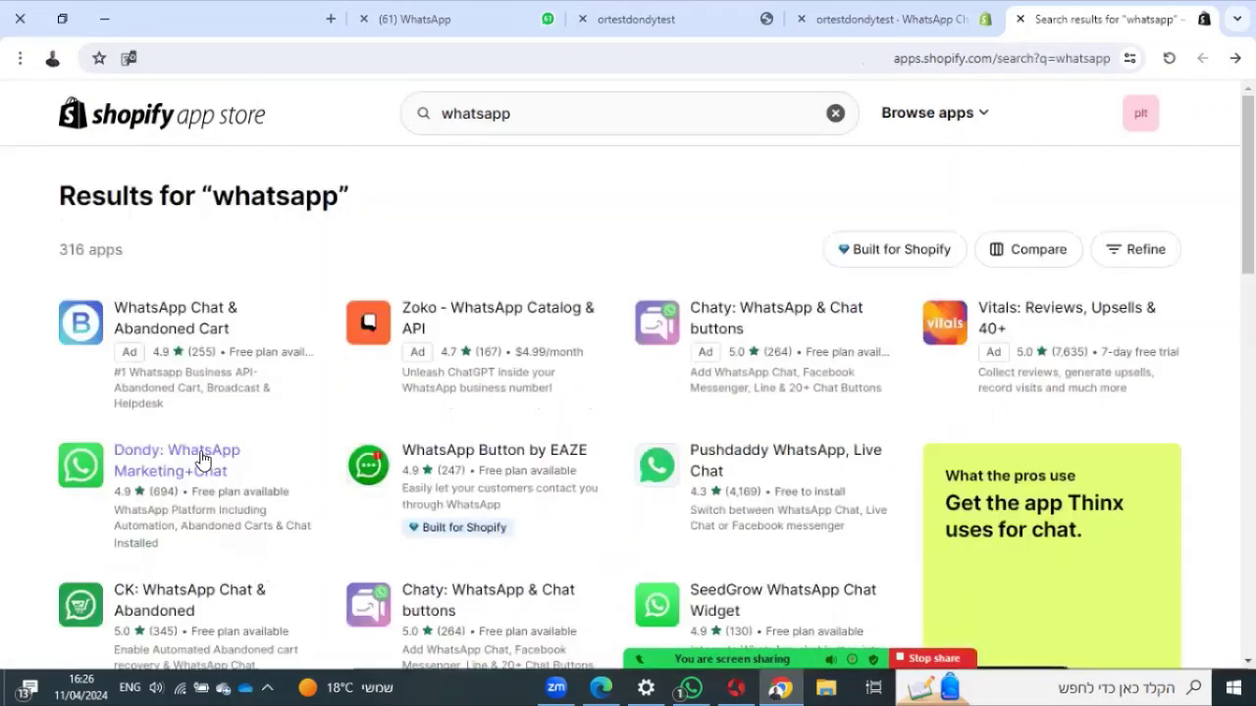
- Open the Dondy: WhatsApp Marketing+Chat listing, review its pricing and reviews, then launch the app
left_click(202, 459)
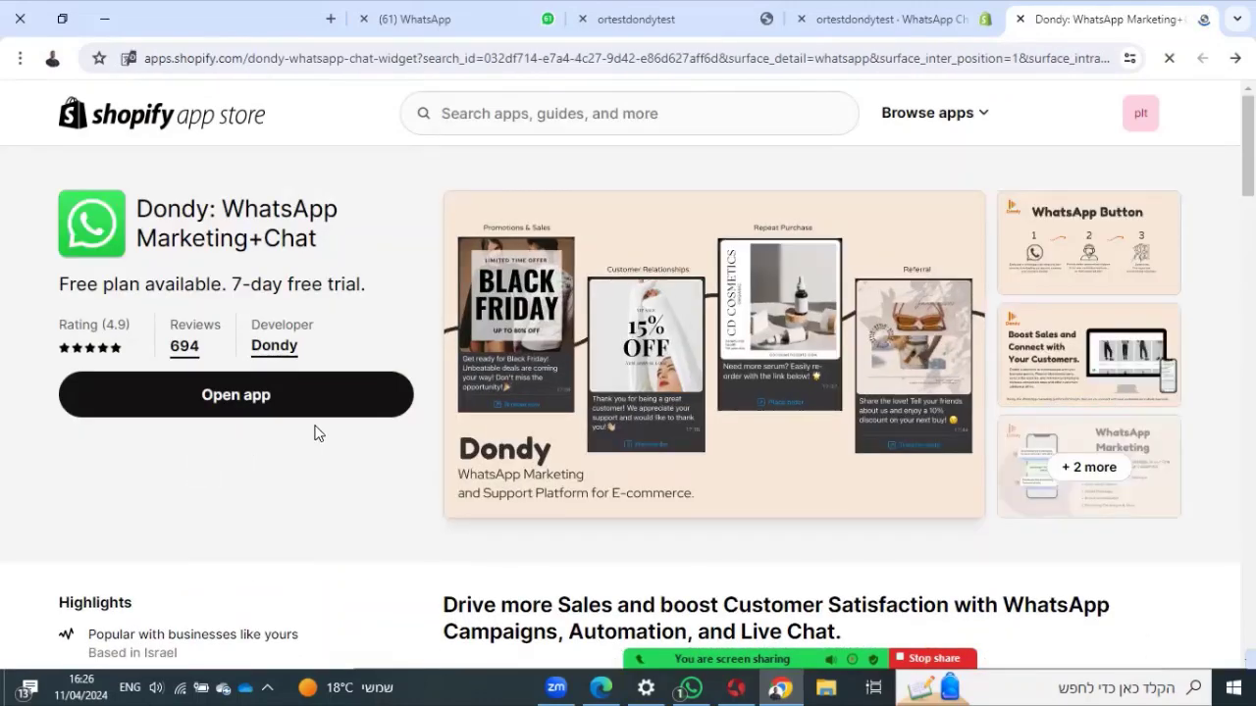
scroll(860, 396, "down", 3)
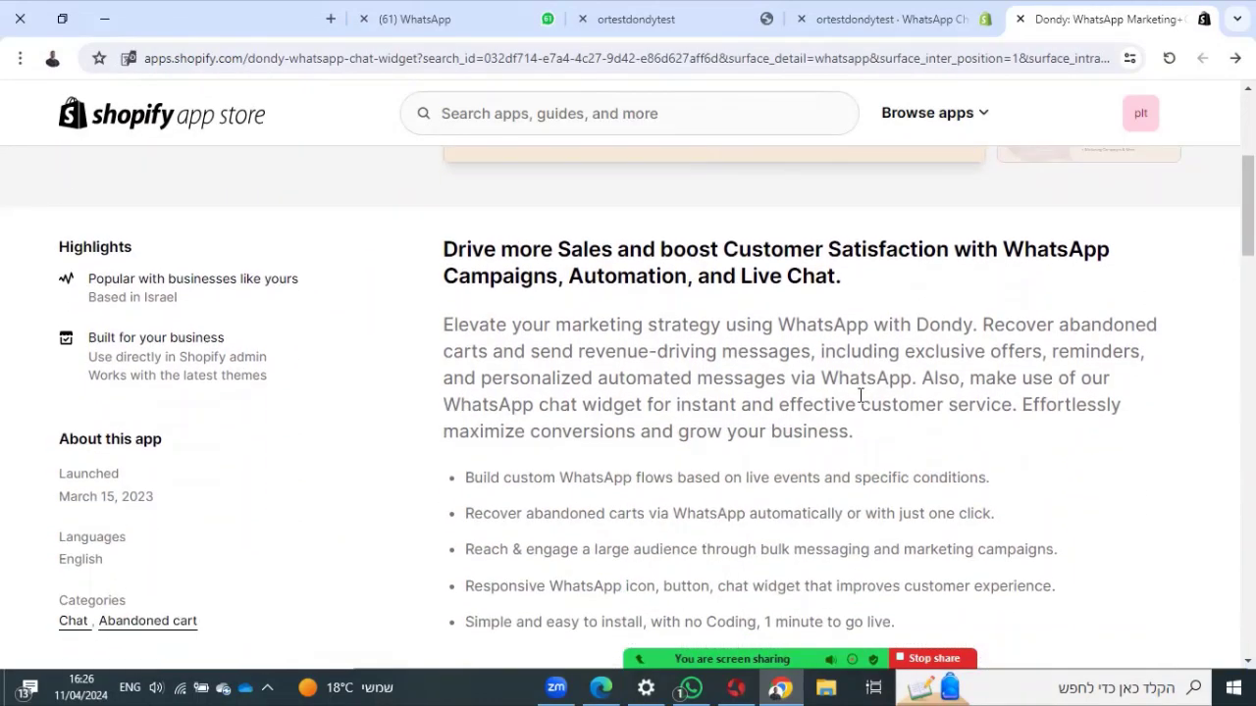
scroll(860, 395, "down", 5)
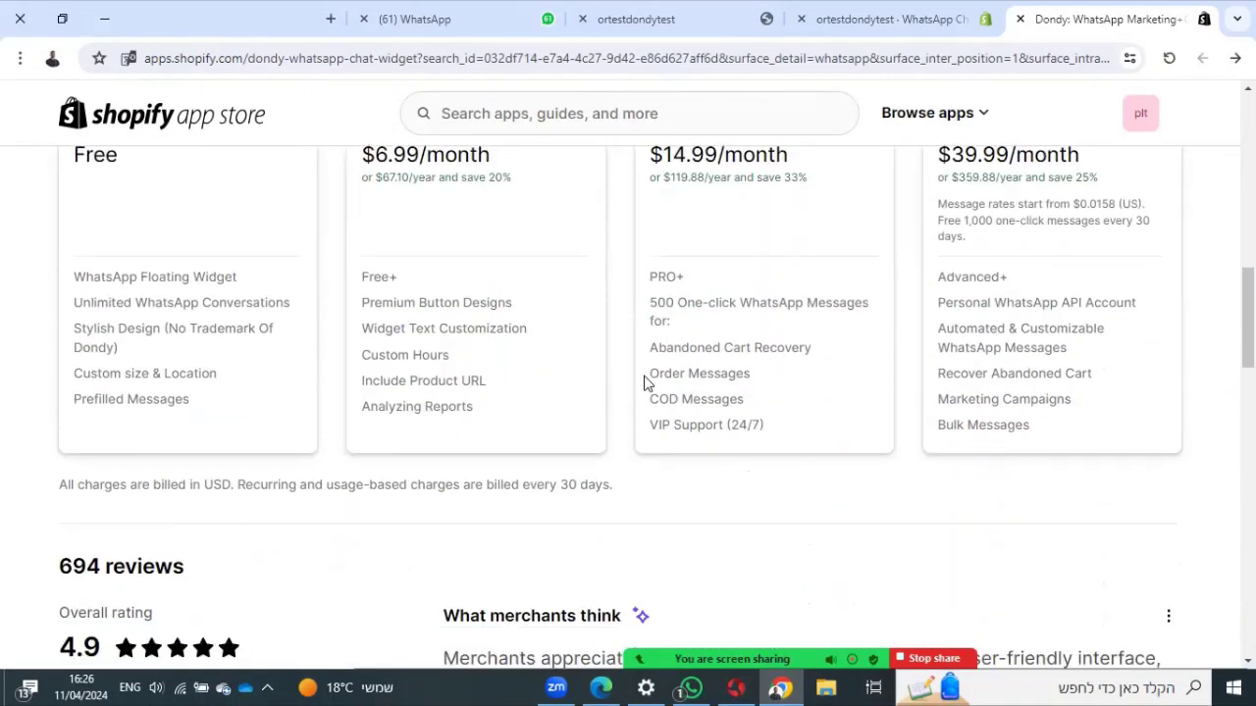
scroll(530, 348, "up", 1)
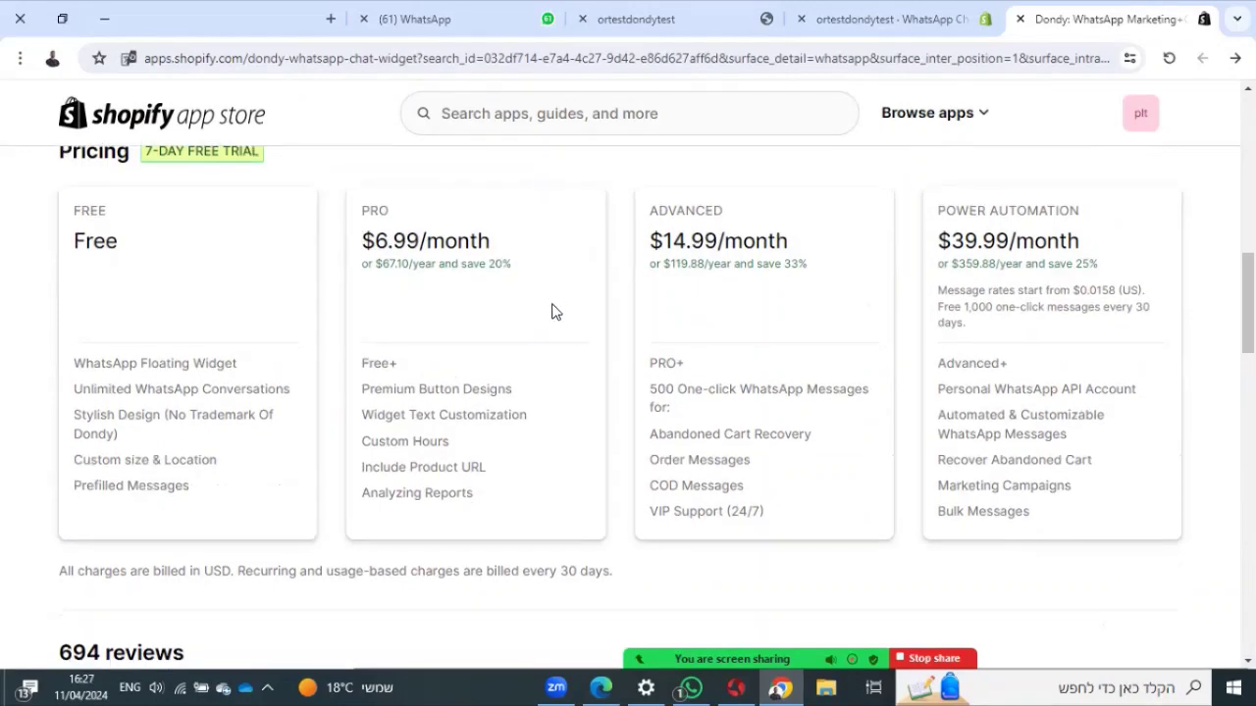
scroll(553, 294, "down", 4)
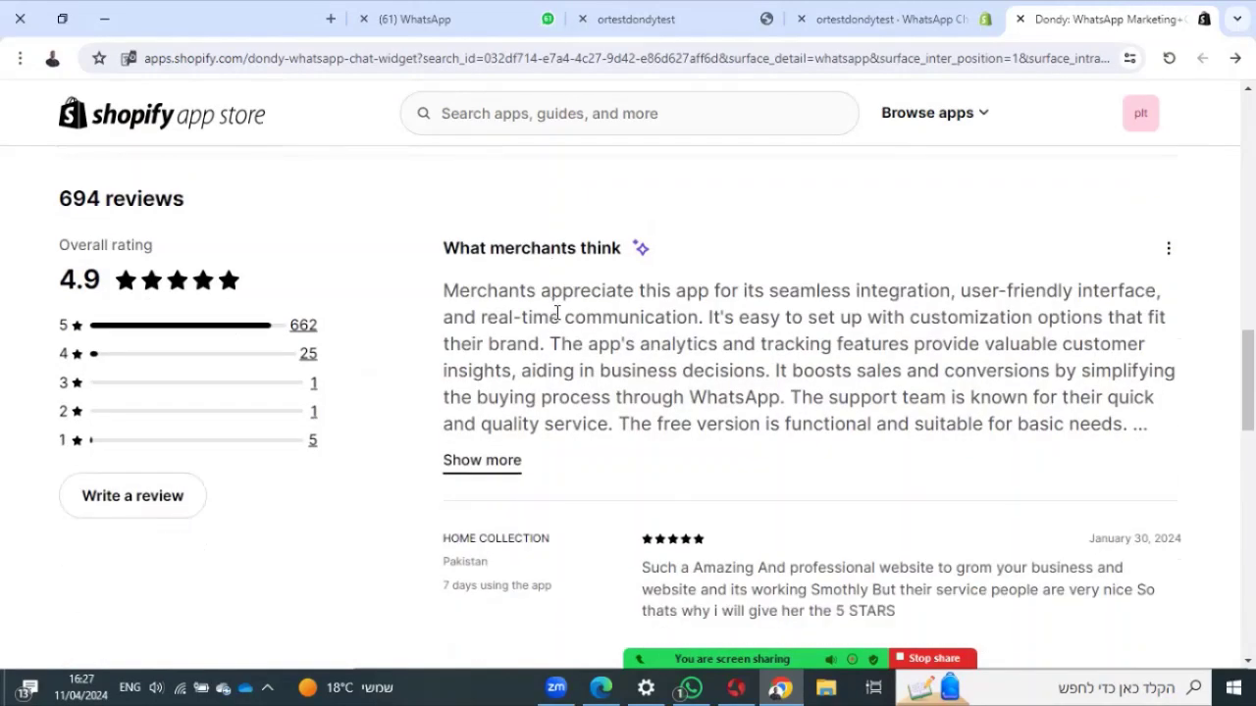
scroll(556, 312, "up", 10)
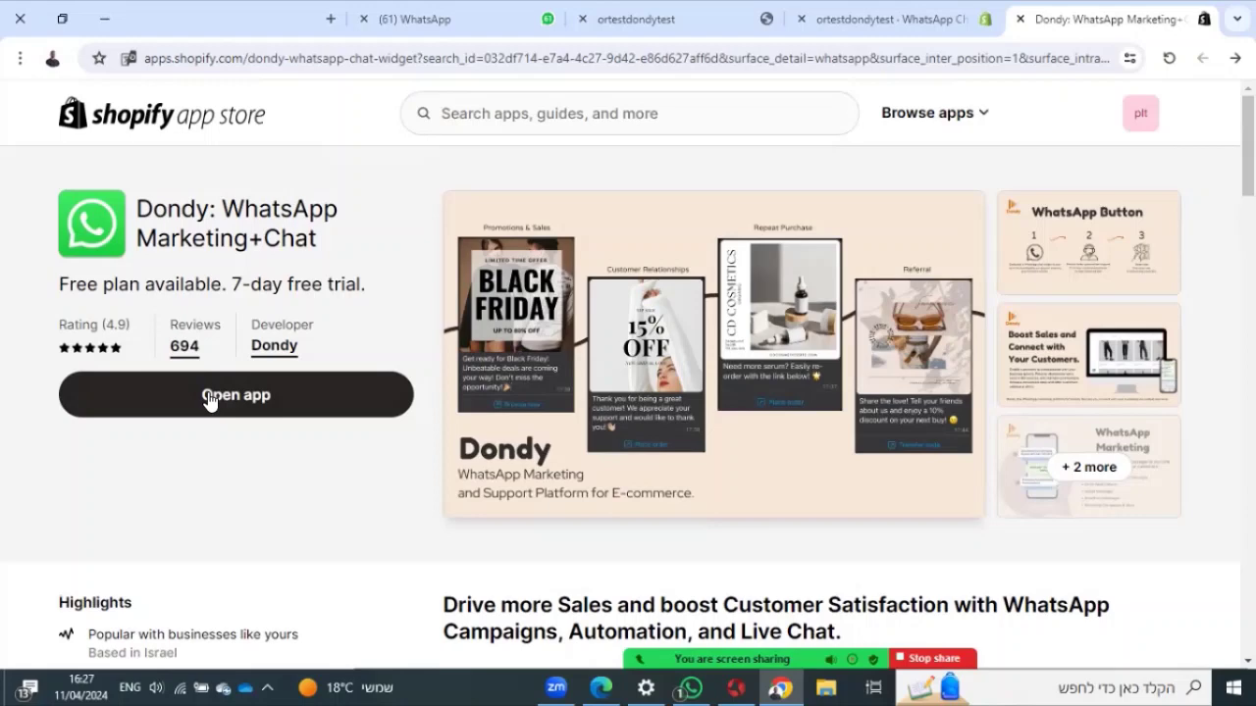
left_click(235, 397)
left_click(207, 398)
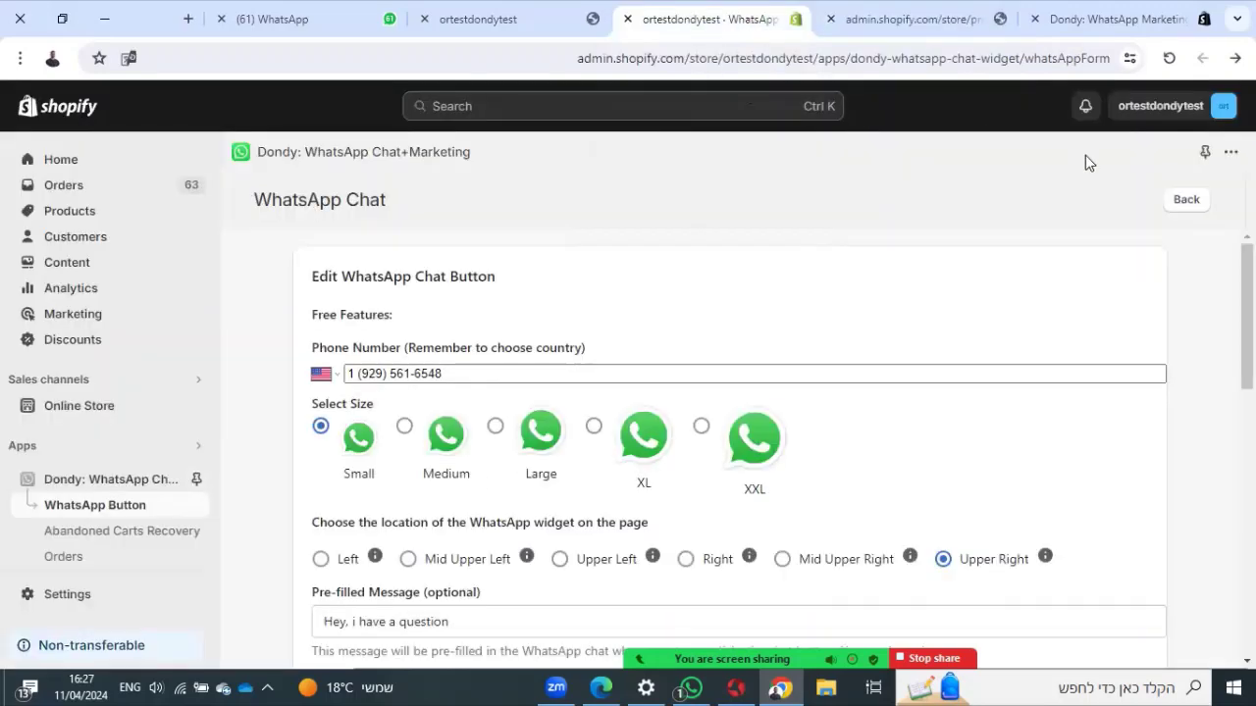
- Return to the Dondy home page and highlight the WhatsApp Chat Button heading
left_click(1186, 199)
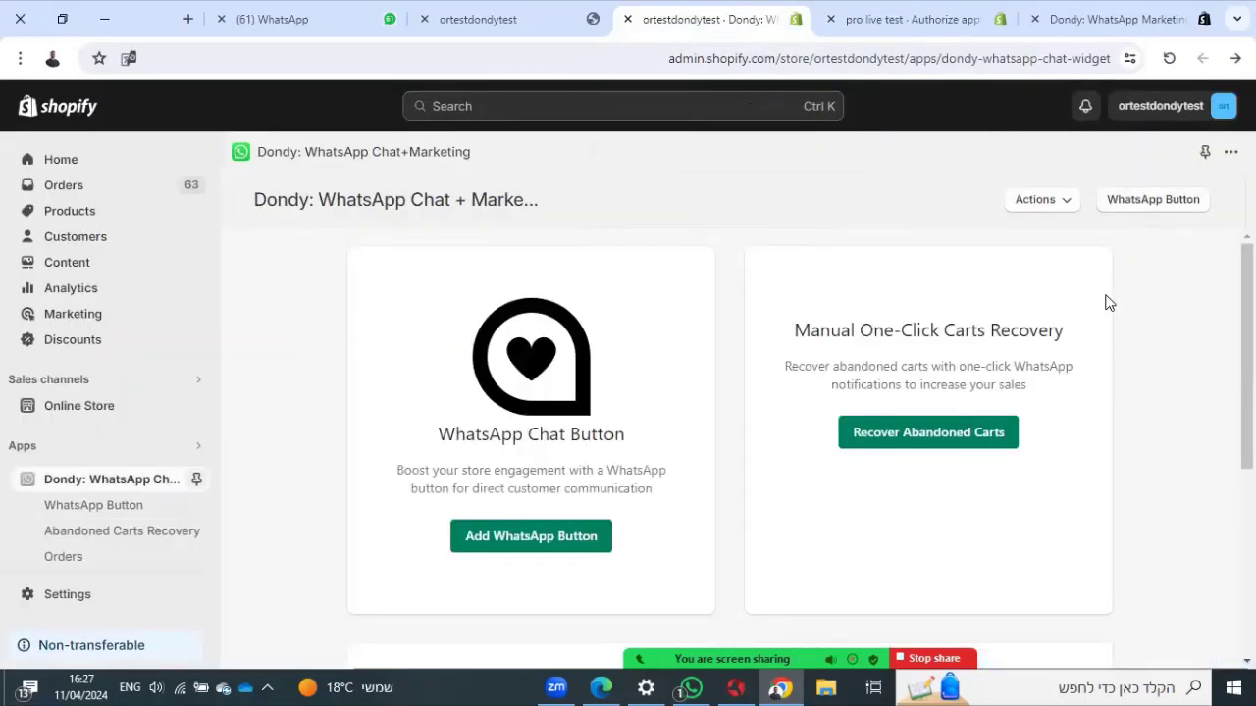
scroll(1107, 309, "down", 4)
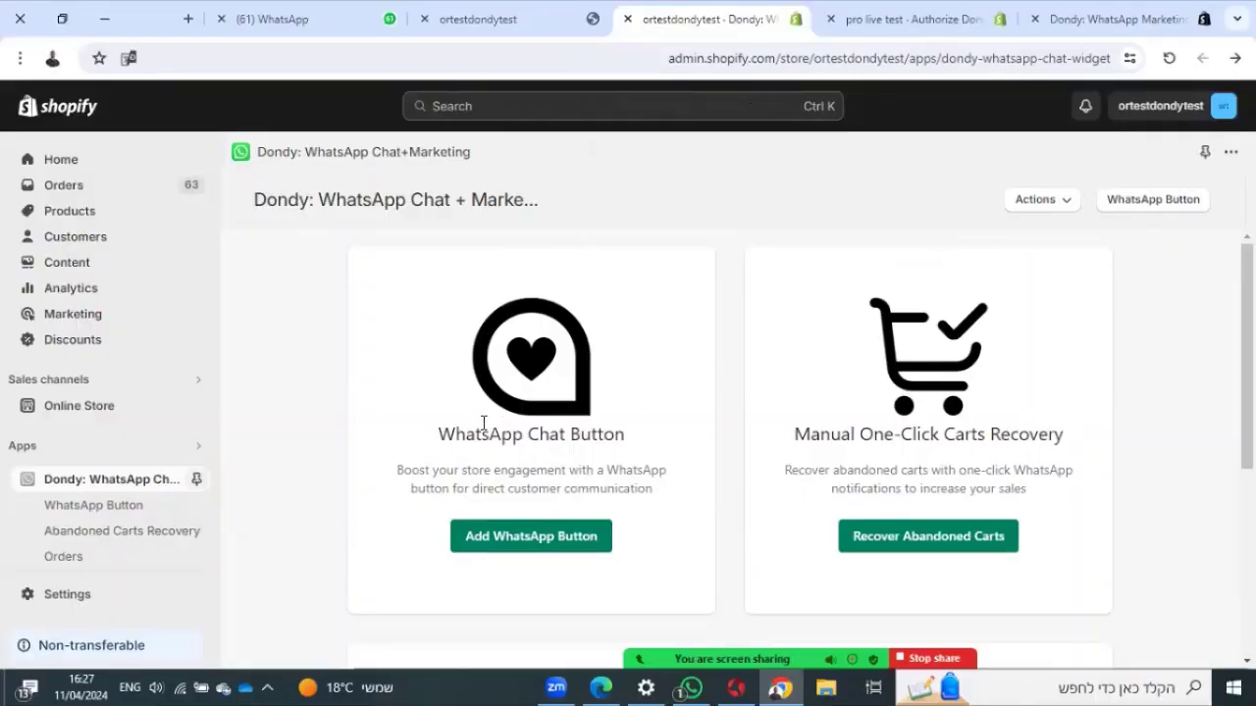
left_click_drag(439, 438, 629, 444)
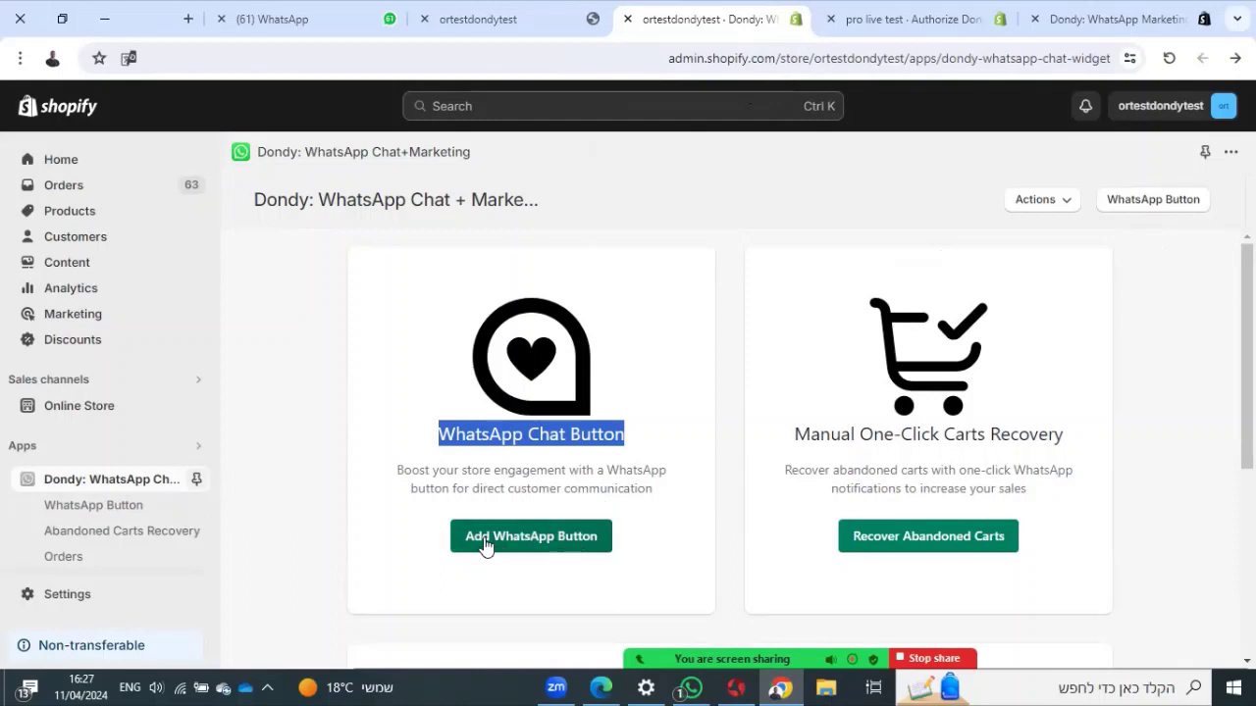
- Open the chat button editor, keeping United States and Small size after trying Medium
left_click(528, 535)
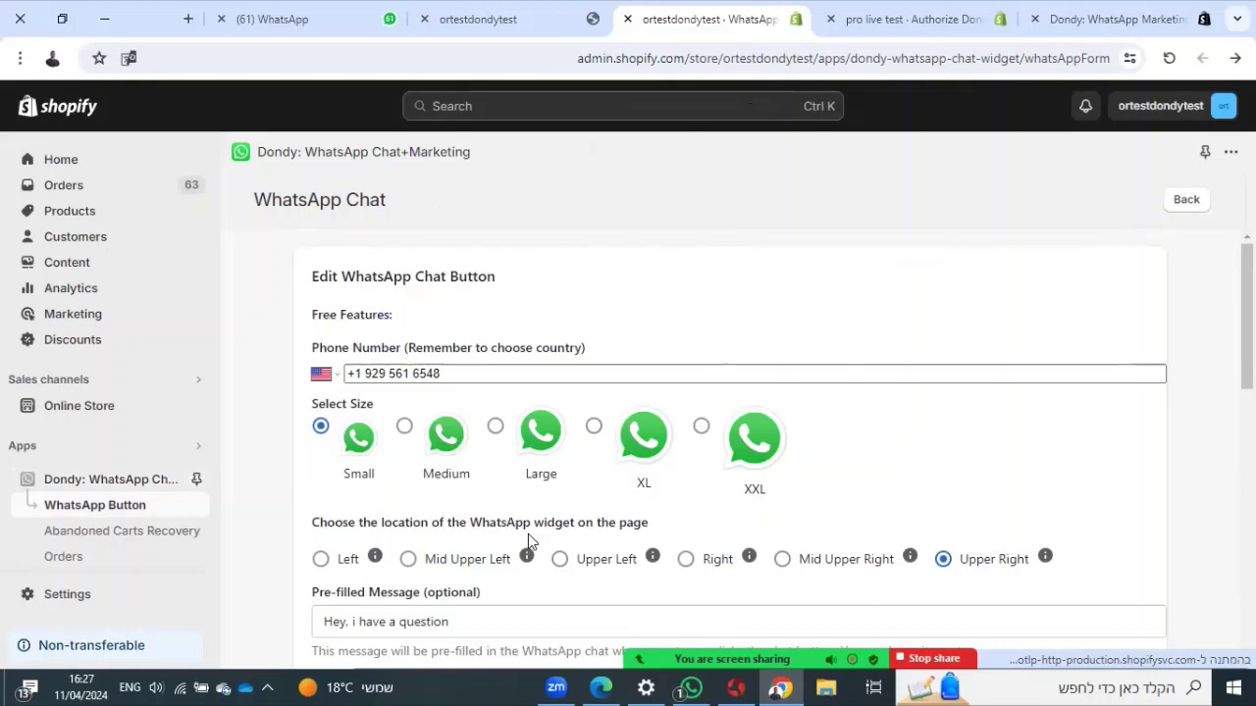
left_click(324, 374)
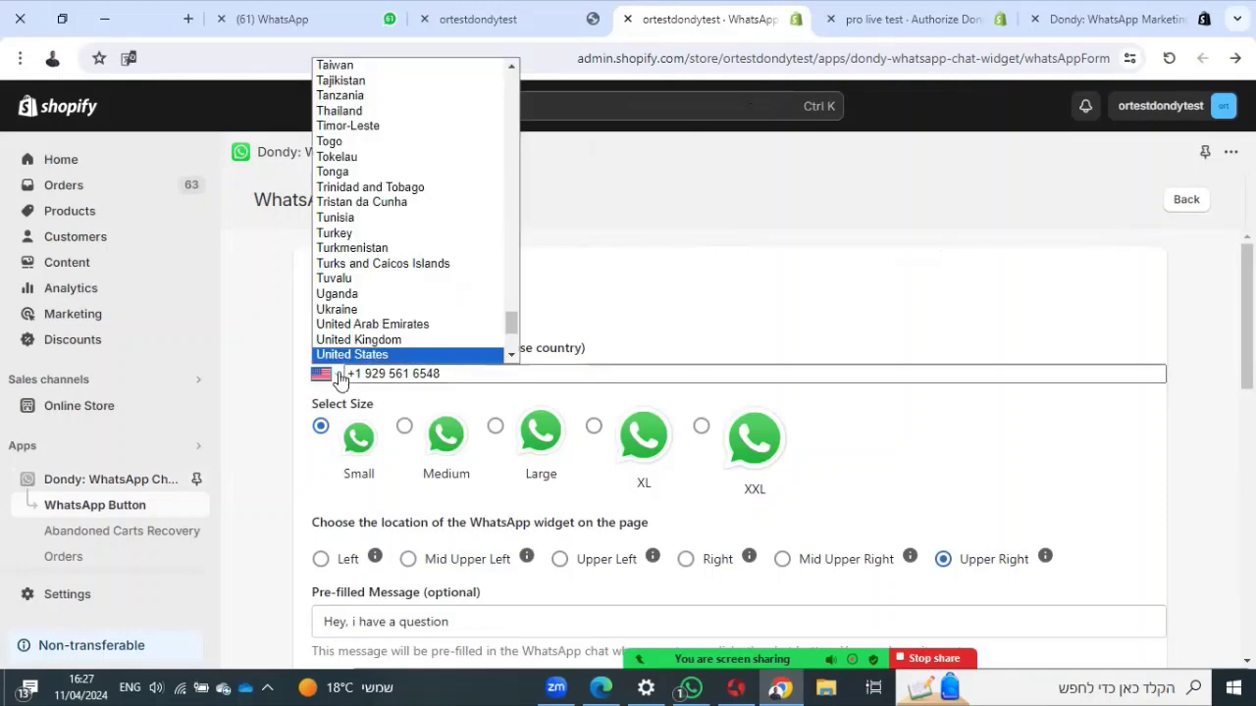
left_click(340, 379)
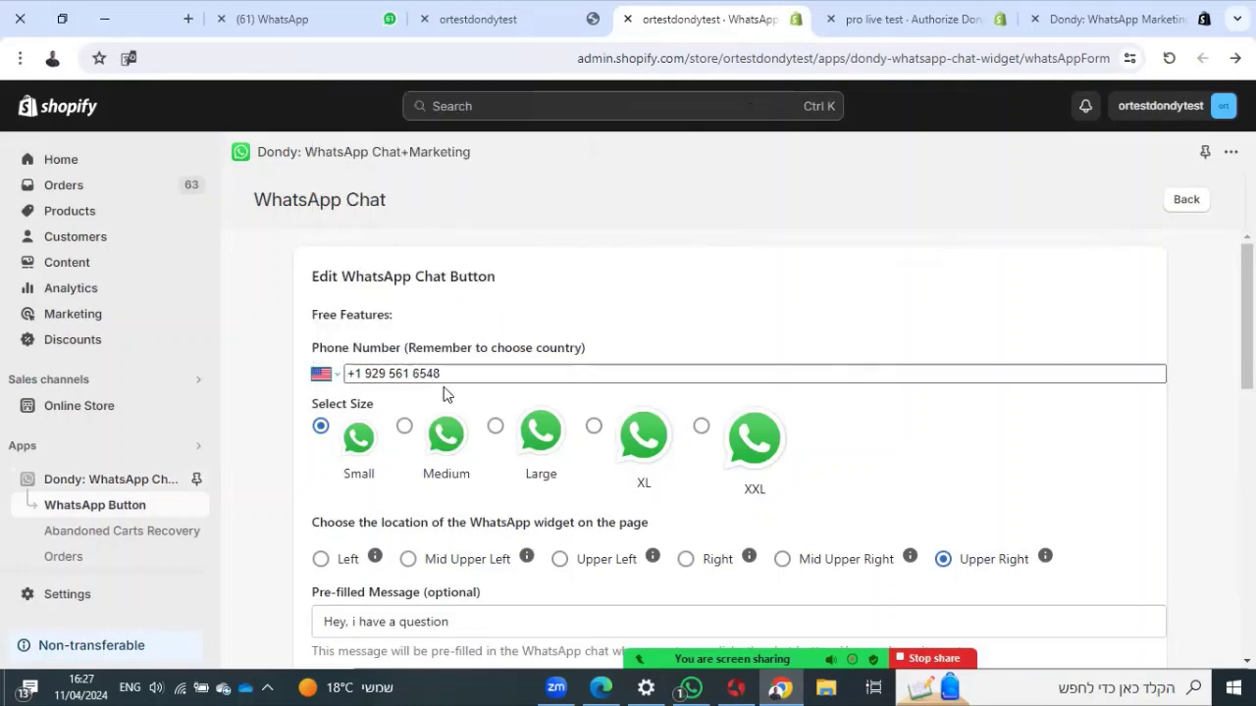
left_click(404, 429)
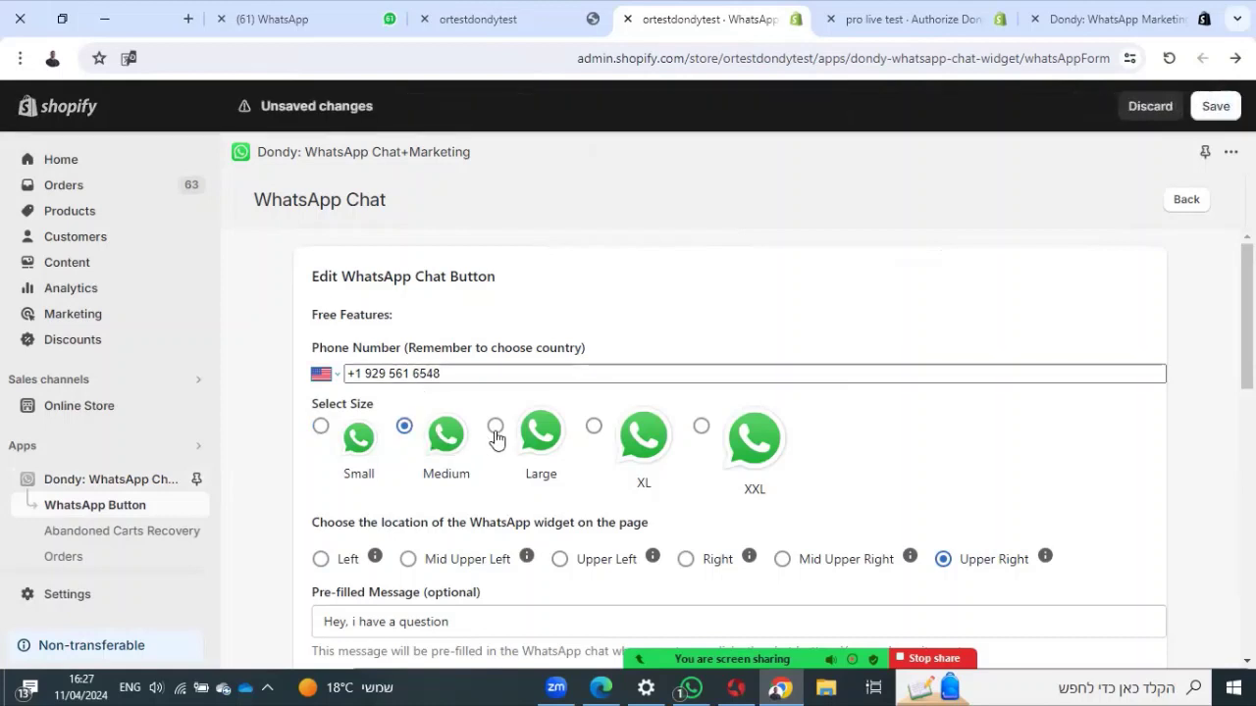
left_click(324, 428)
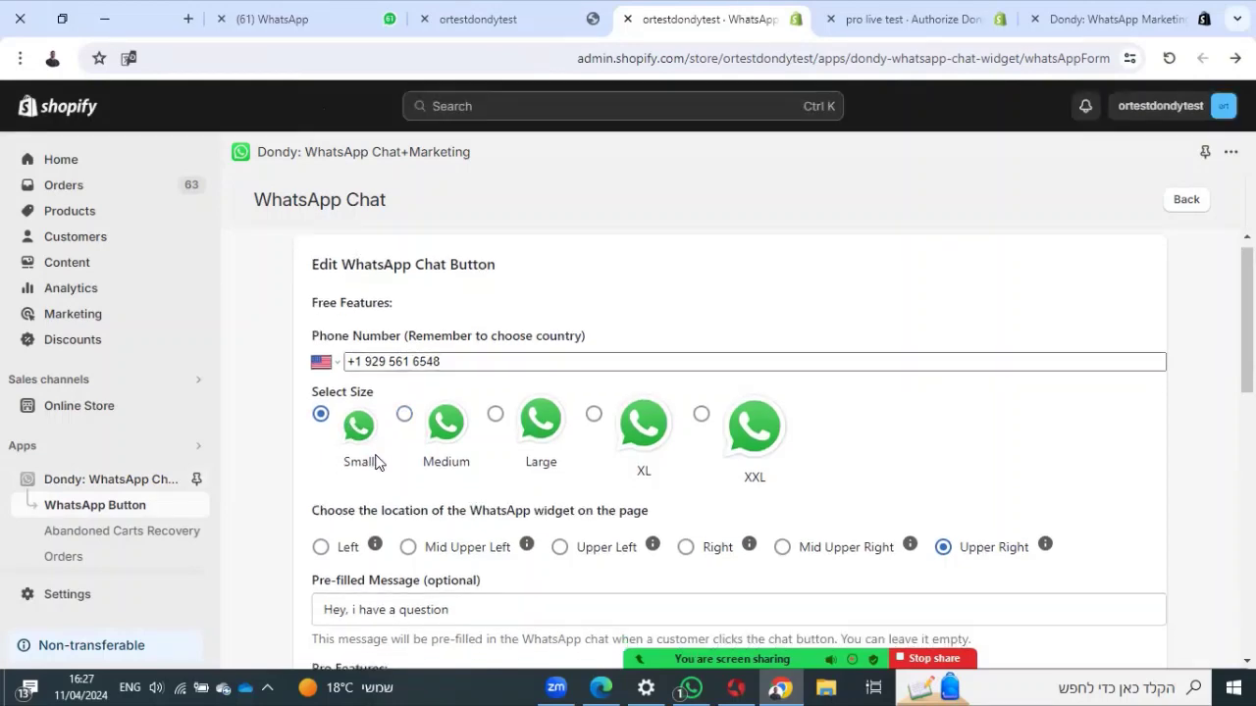
scroll(375, 462, "down", 1)
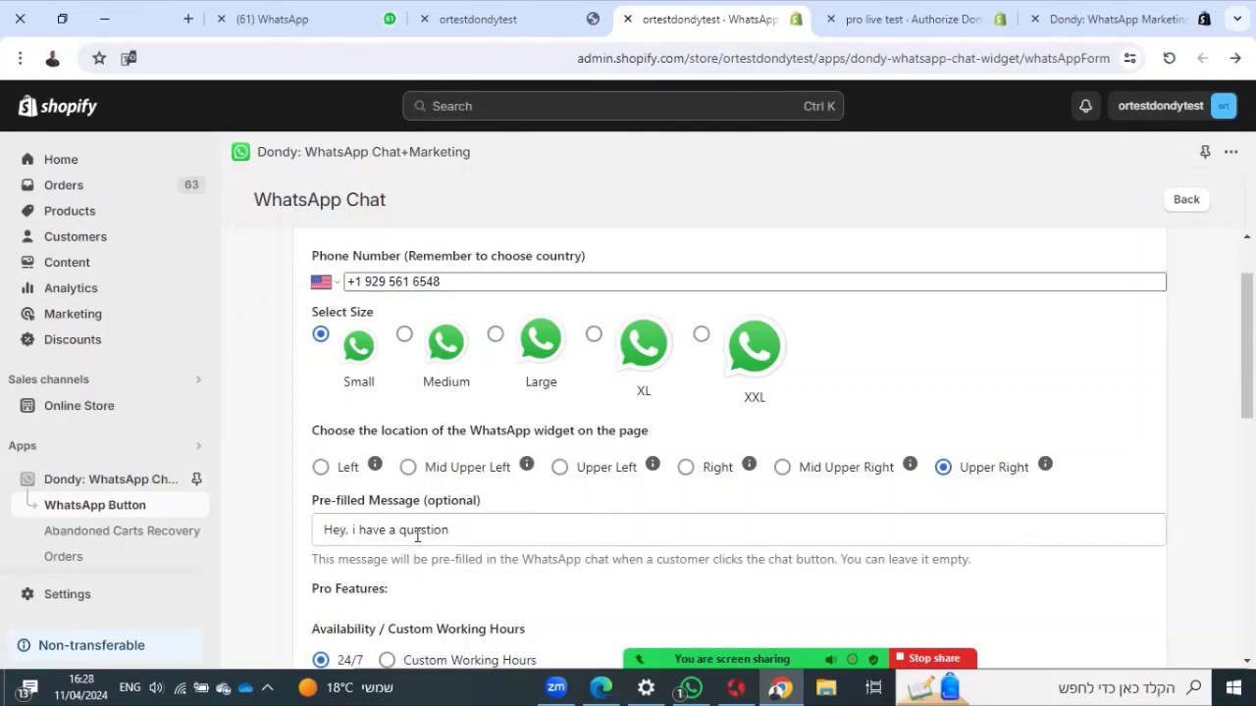
- Review the pre-filled message 'Hey, i have a question' and the settings below it
left_click(451, 531)
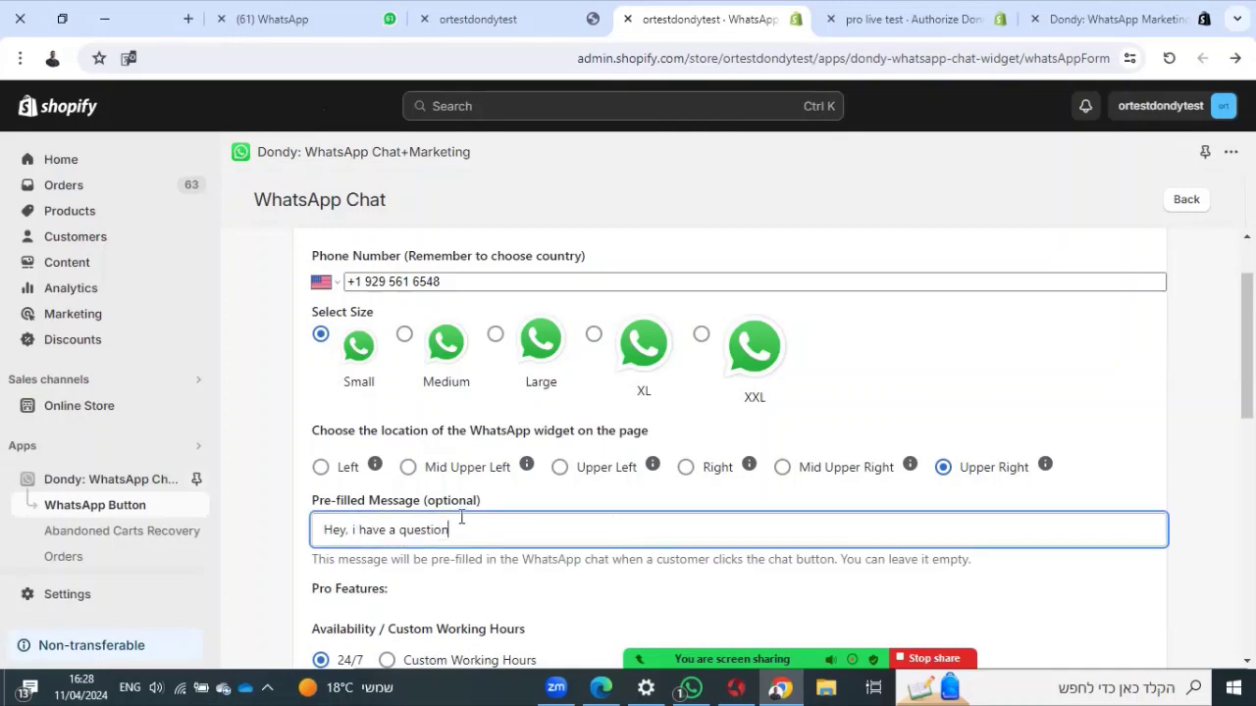
scroll(434, 525, "down", 2)
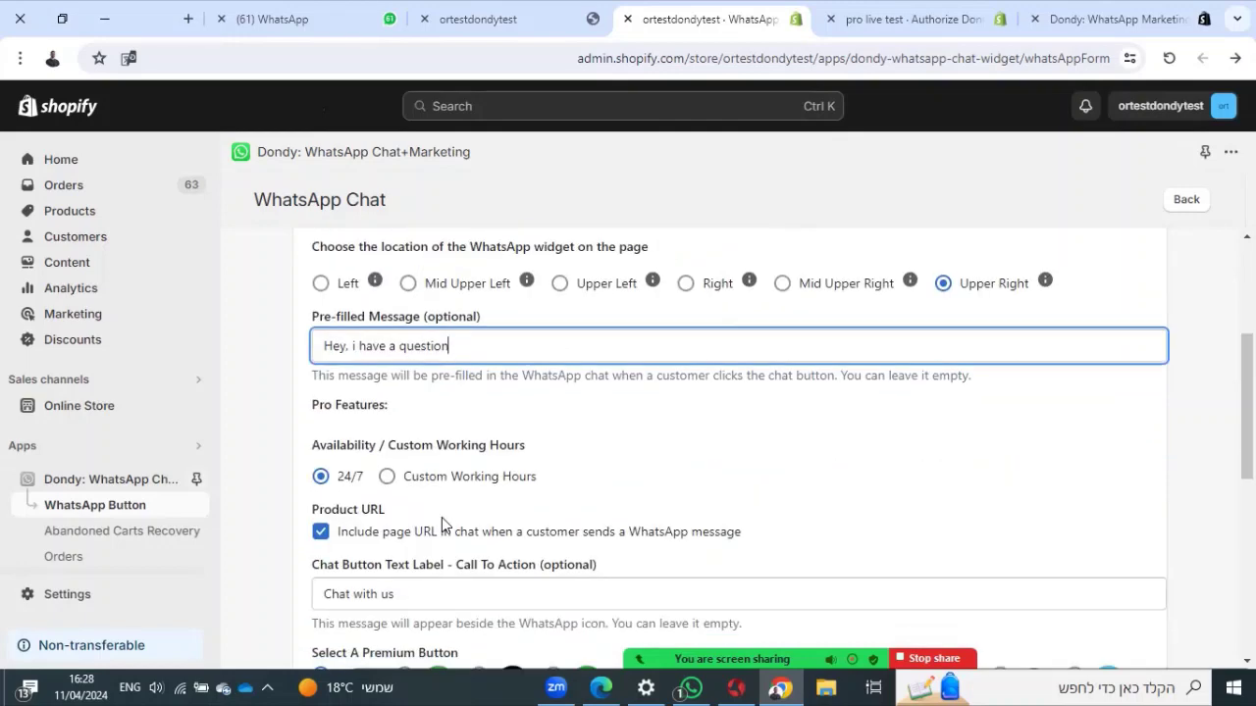
scroll(528, 497, "up", 2)
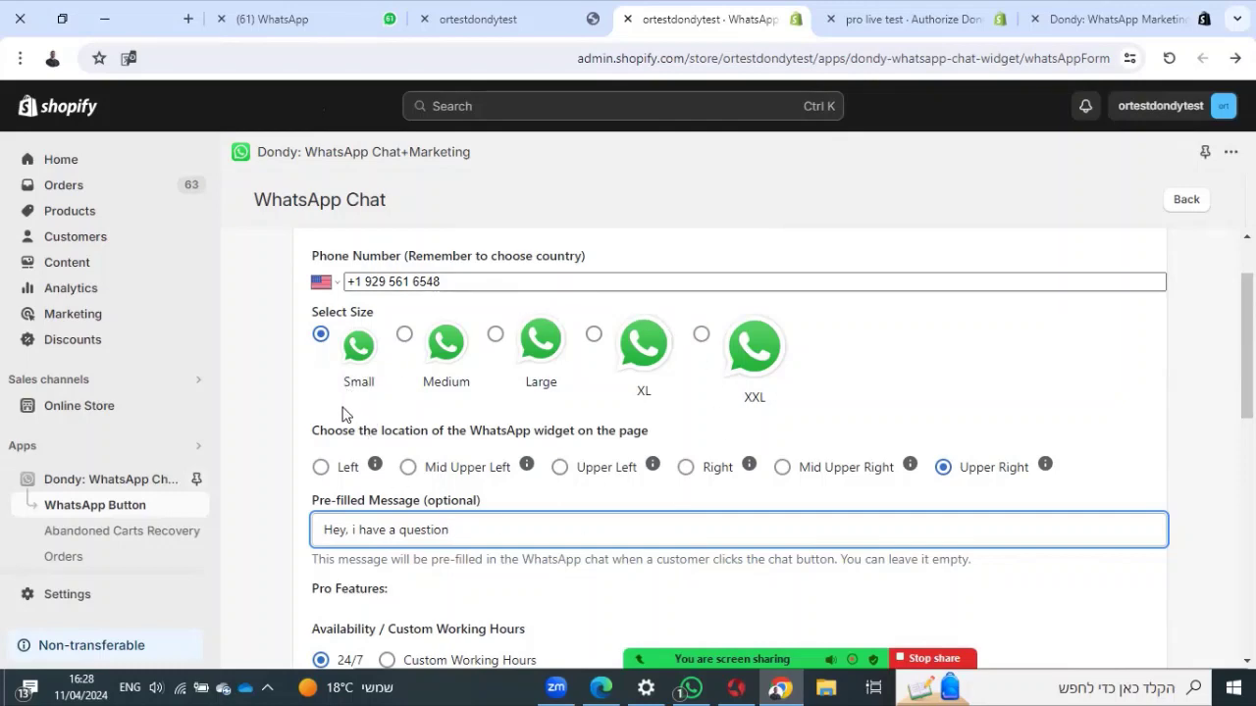
scroll(363, 424, "down", 3)
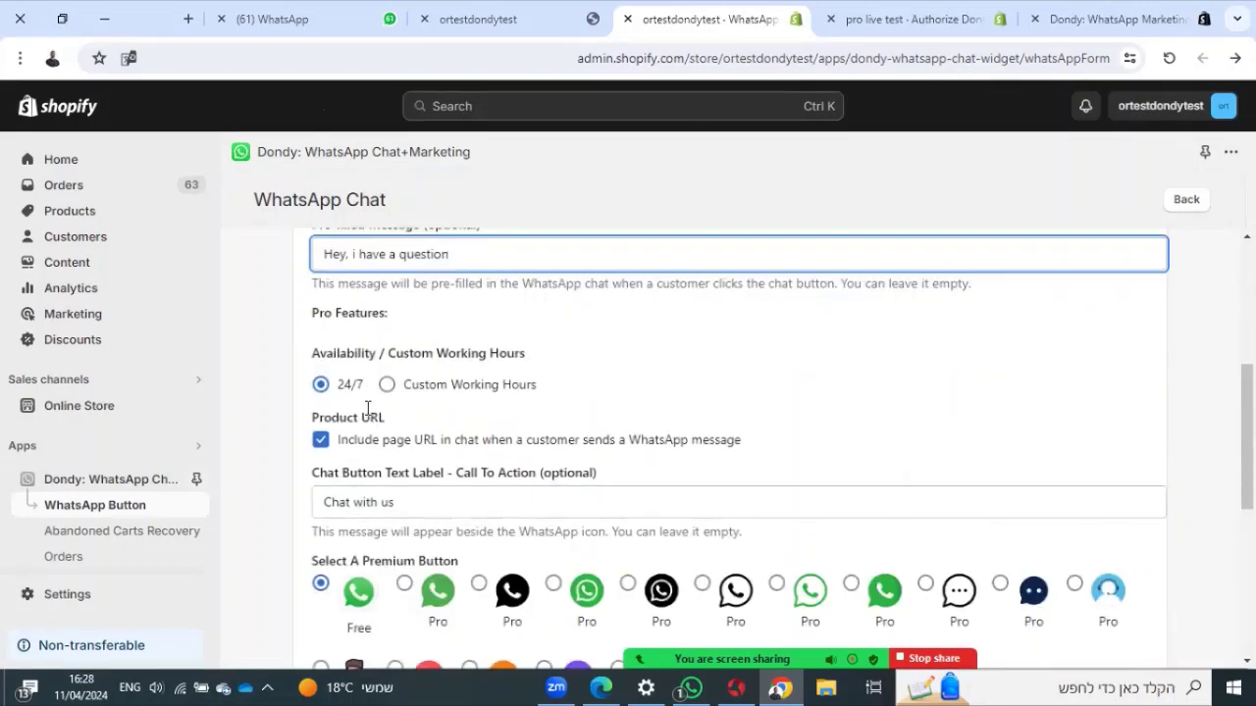
- Keep chat availability at 24/7 after trying custom working hours
triple_click(369, 311)
scroll(373, 308, "down", 1)
scroll(374, 306, "up", 1)
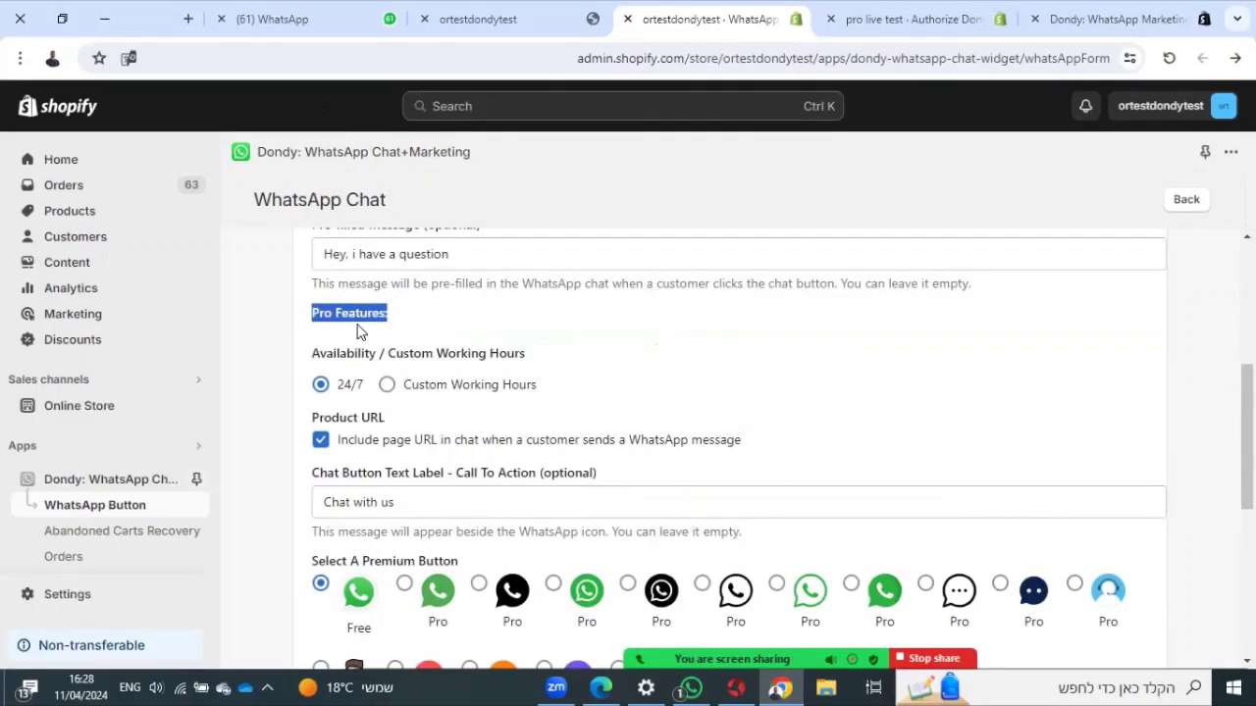
left_click(353, 357)
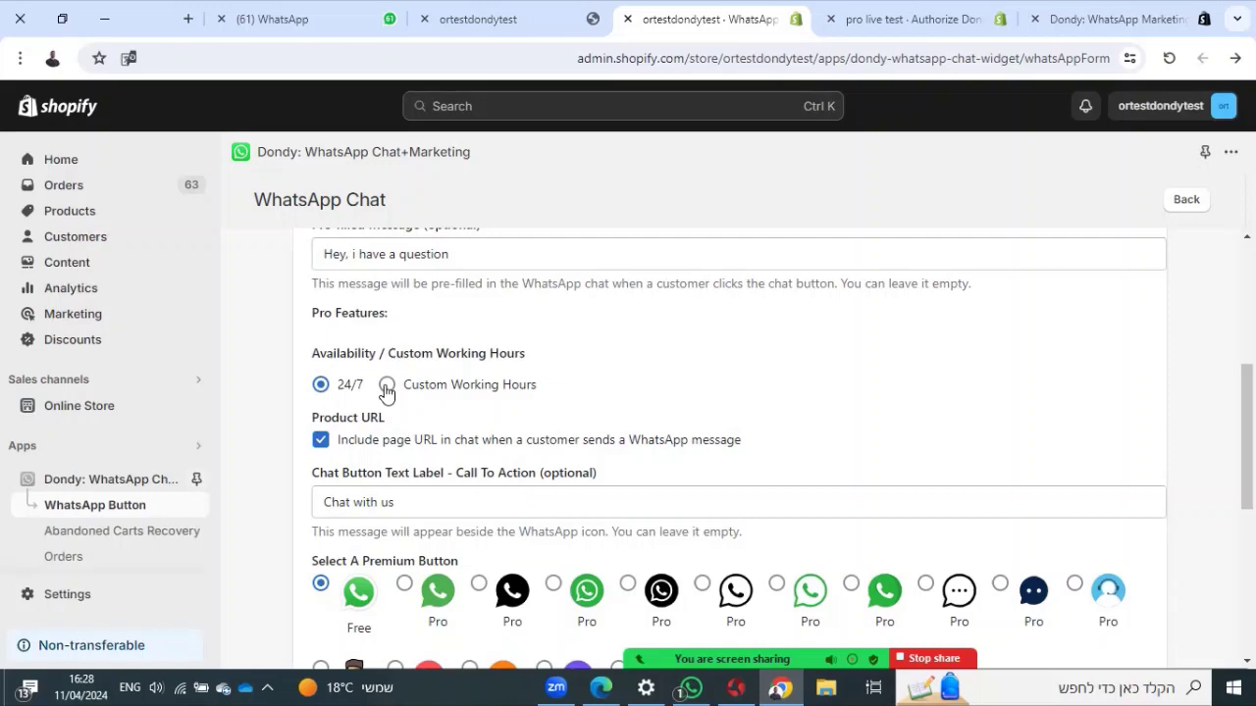
left_click(388, 387)
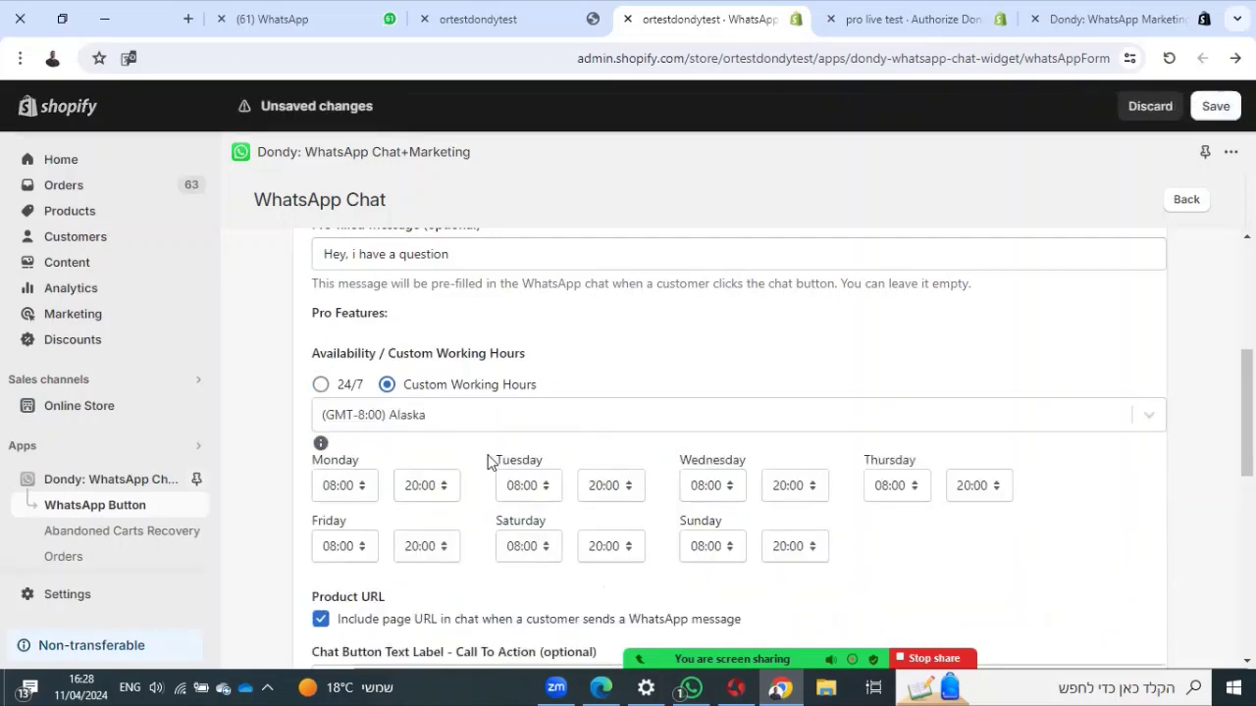
left_click(322, 387)
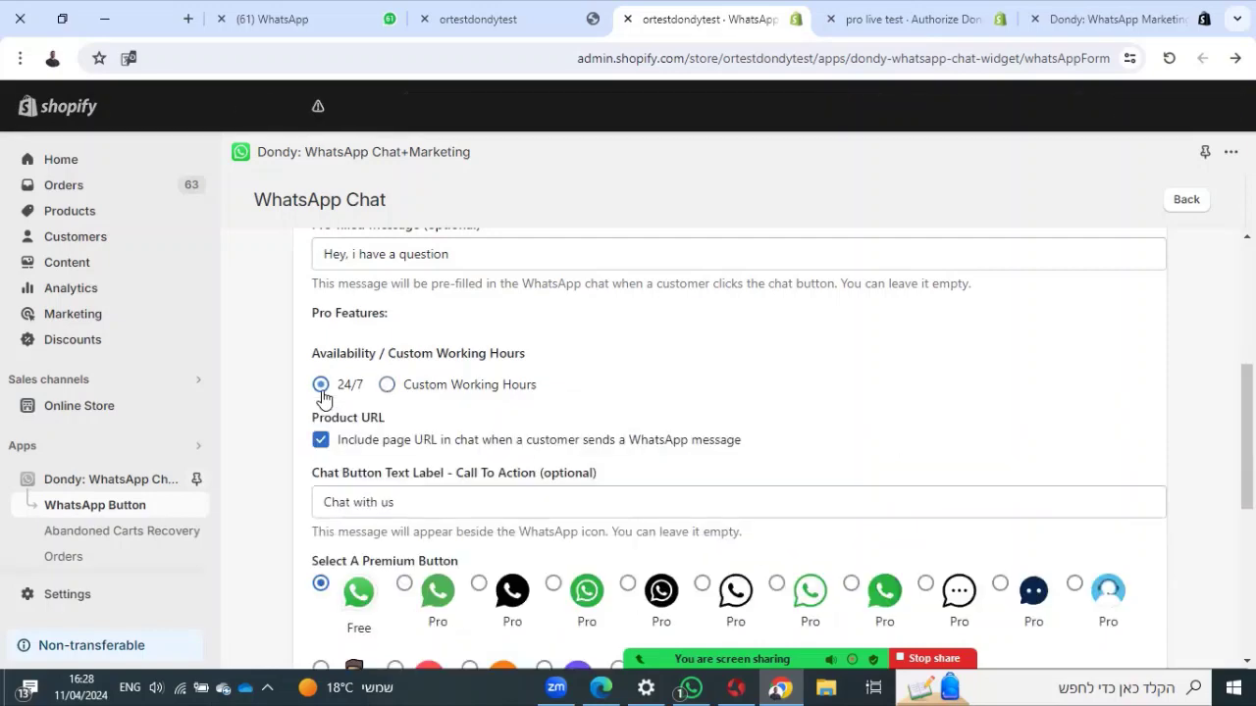
scroll(351, 410, "down", 1)
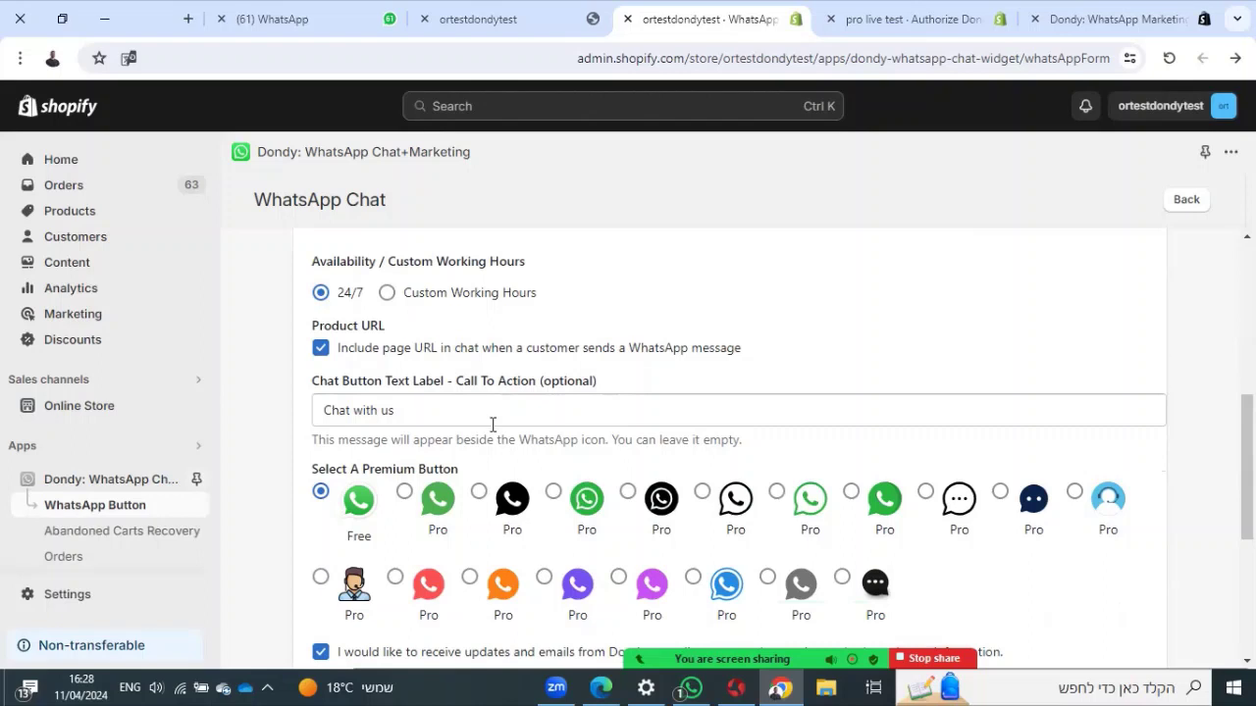
- Check the 'Chat with us' label, view the storefront, and return to the chat settings
left_click(476, 412)
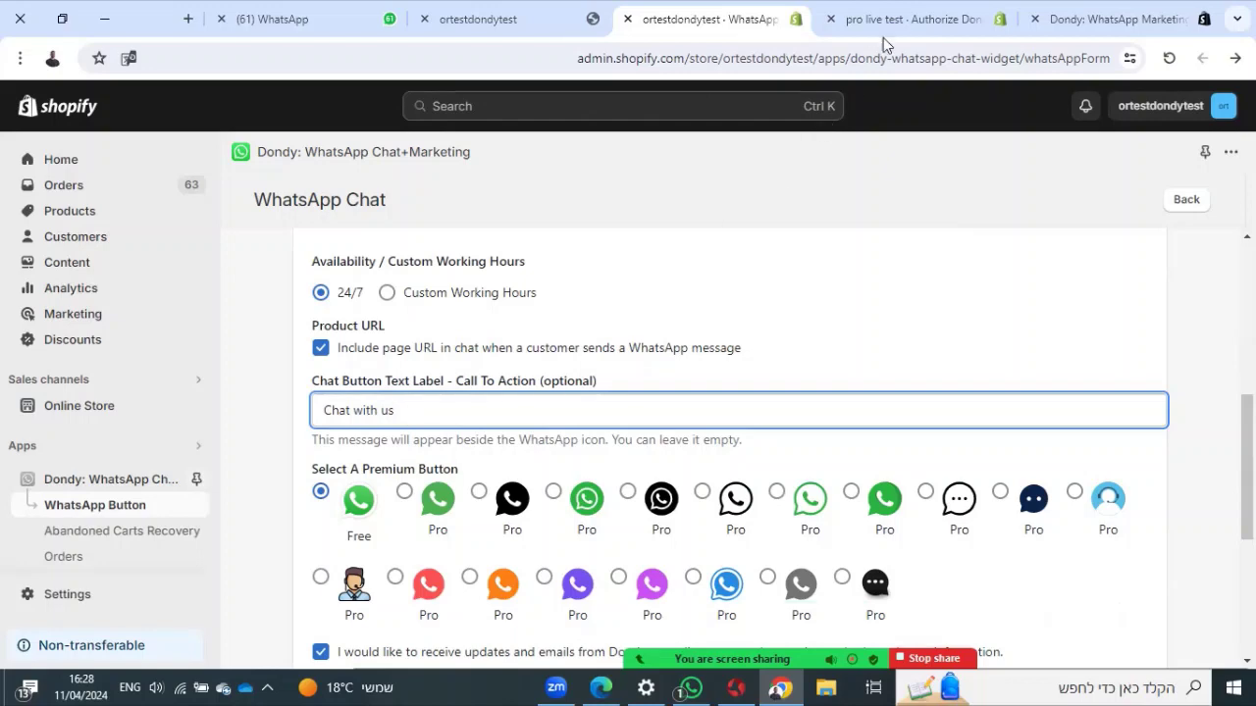
left_click(516, 30)
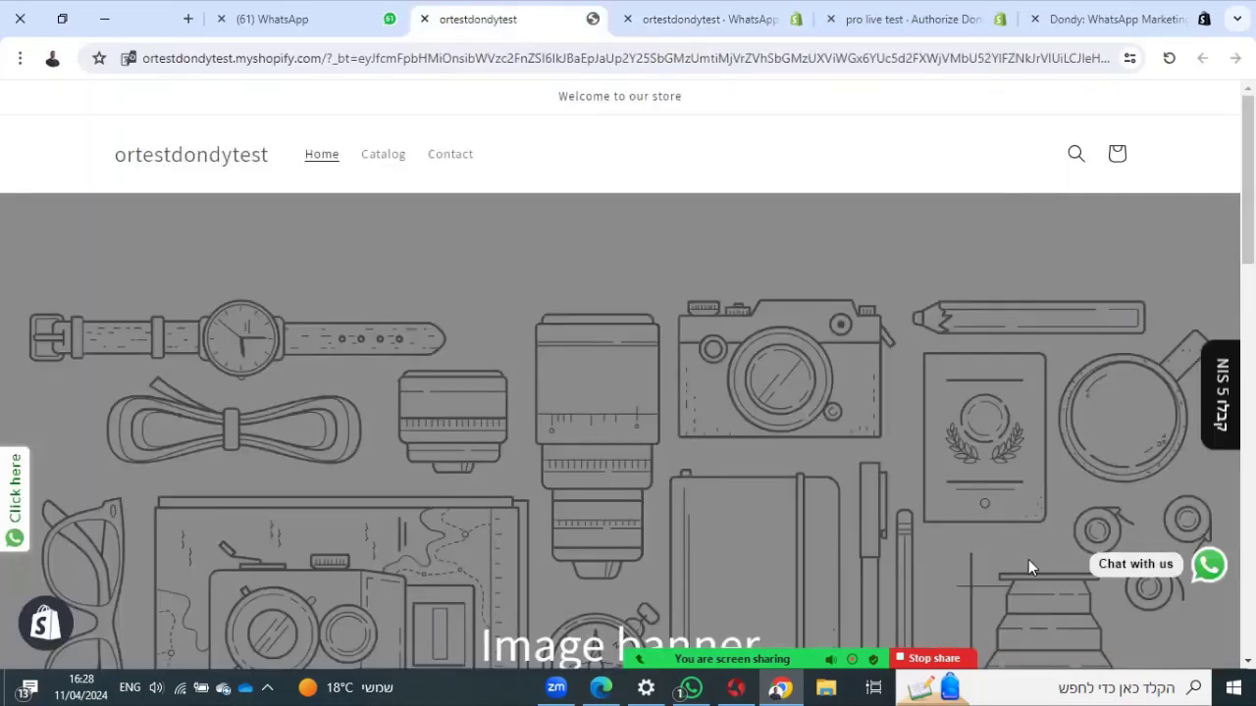
left_click(756, 36)
- Try two premium chat button styles, then return to the Free button
scroll(625, 304, "down", 1)
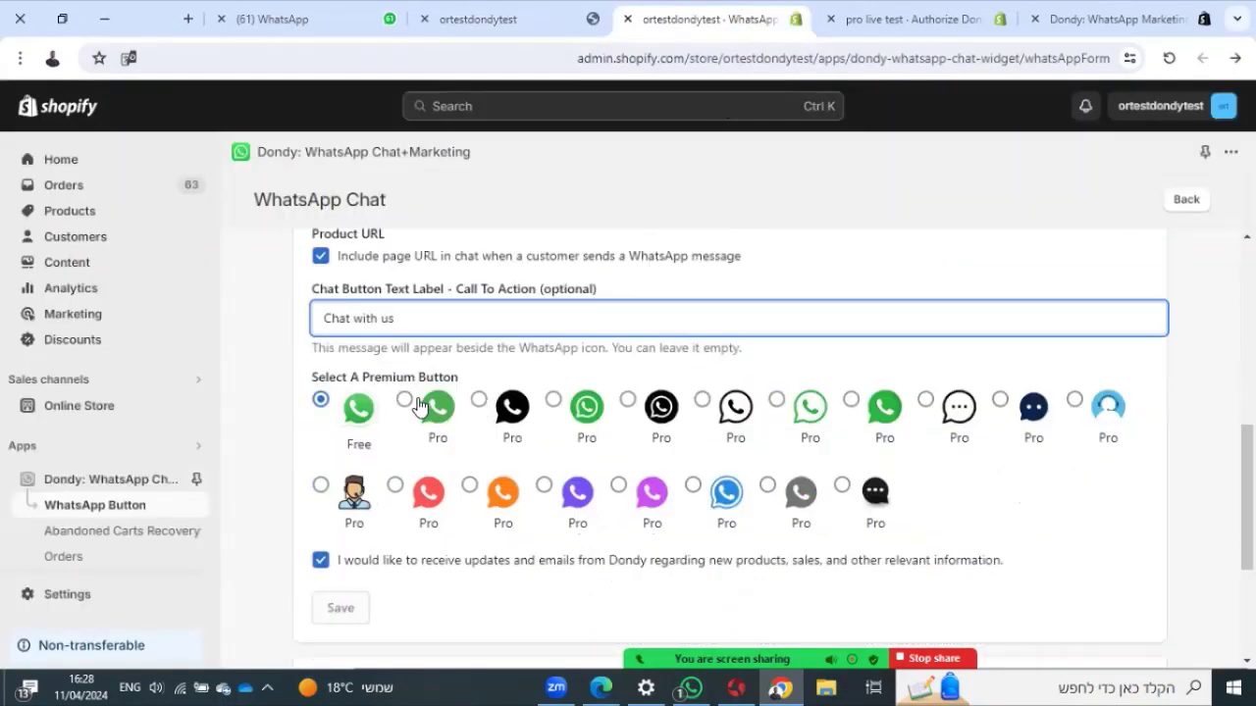
left_click(404, 399)
left_click(479, 399)
scroll(530, 431, "up", 3)
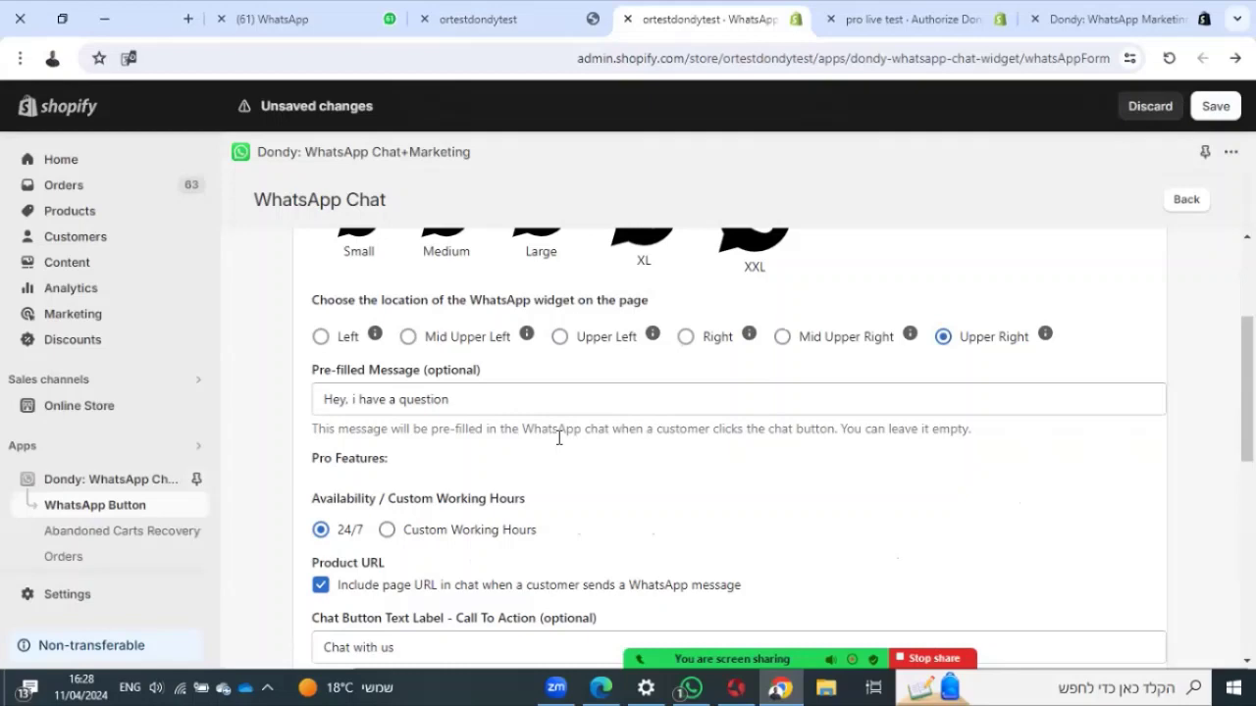
scroll(561, 413, "up", 2)
scroll(563, 381, "down", 5)
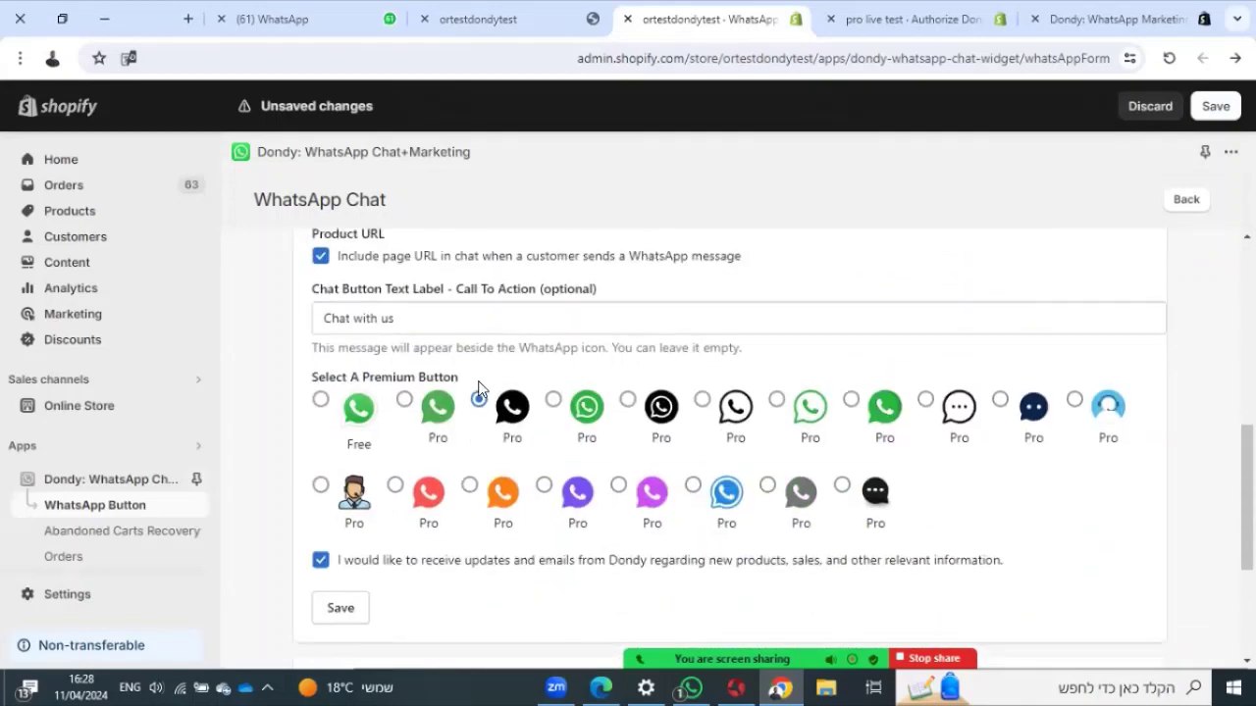
left_click(320, 399)
- Choose the fourth chat button style, a green Pro icon, and save the settings
scroll(525, 439, "down", 1)
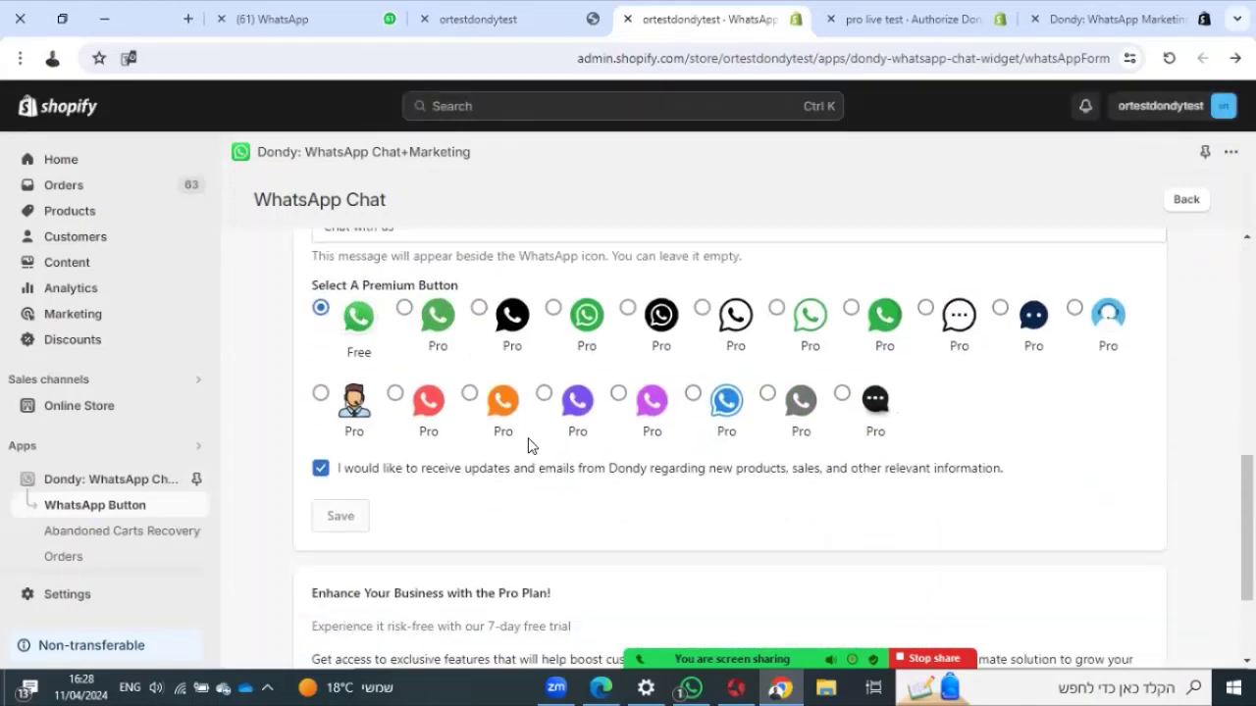
scroll(704, 458, "down", 1)
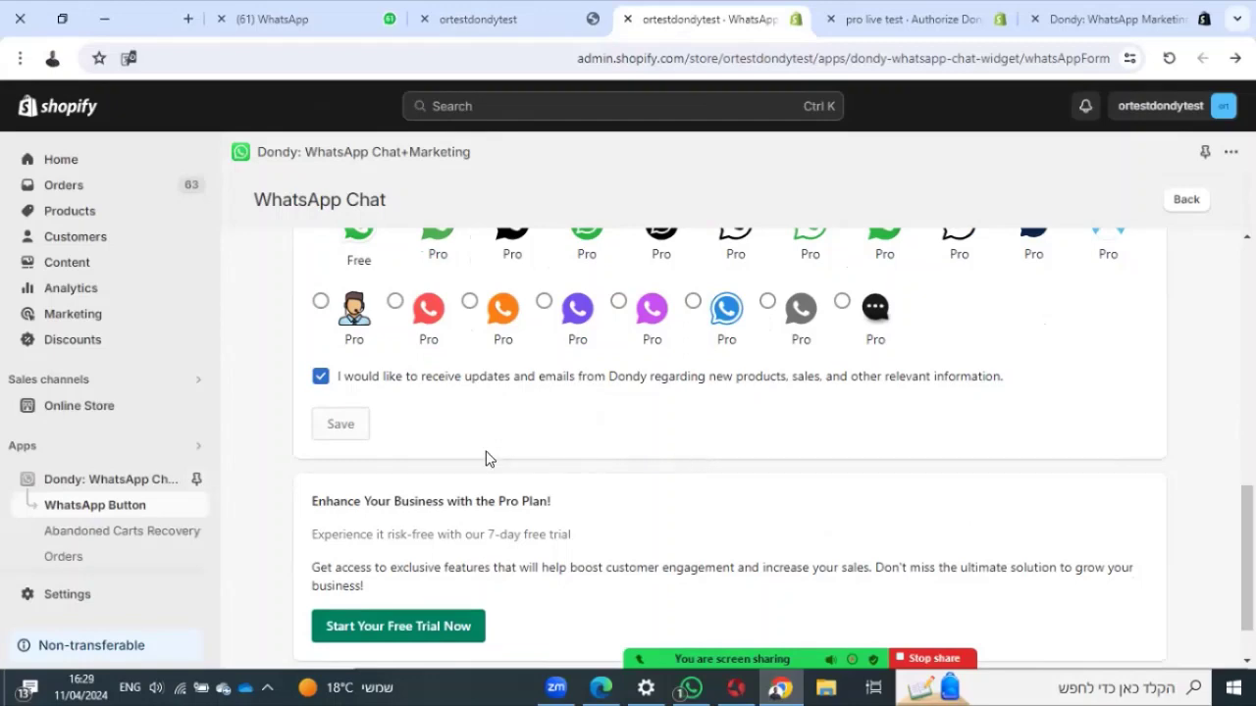
scroll(471, 453, "up", 1)
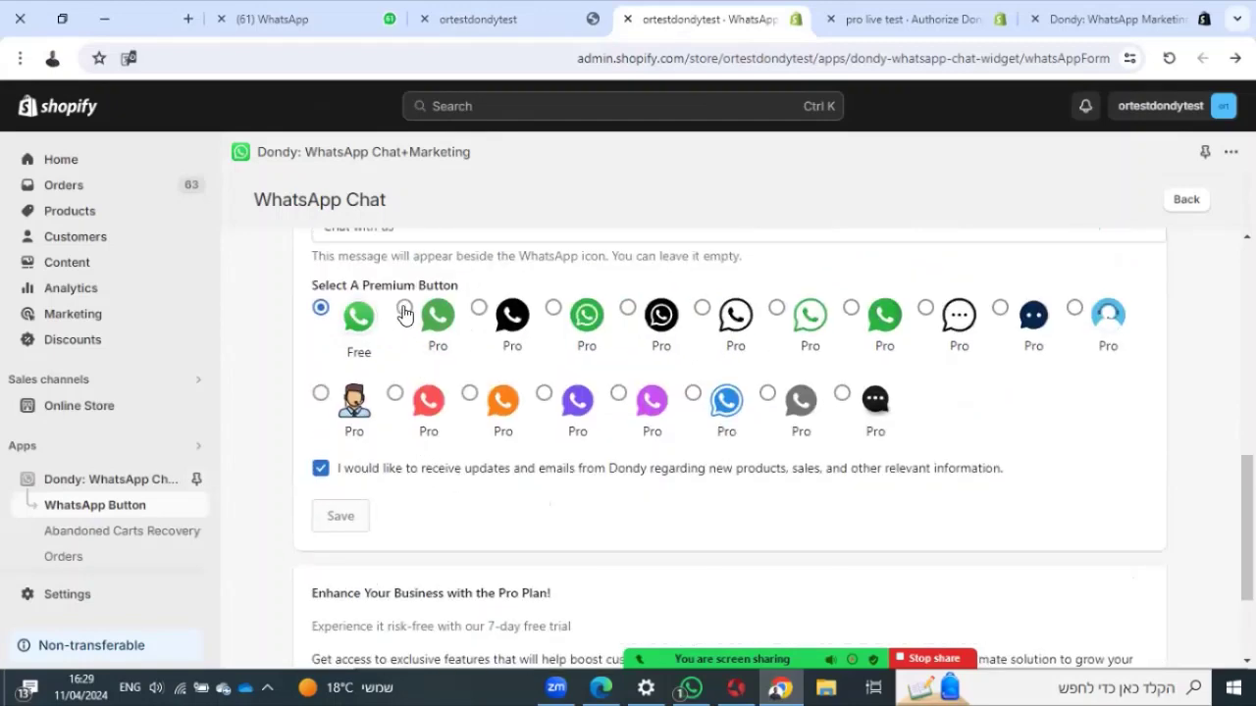
left_click(553, 309)
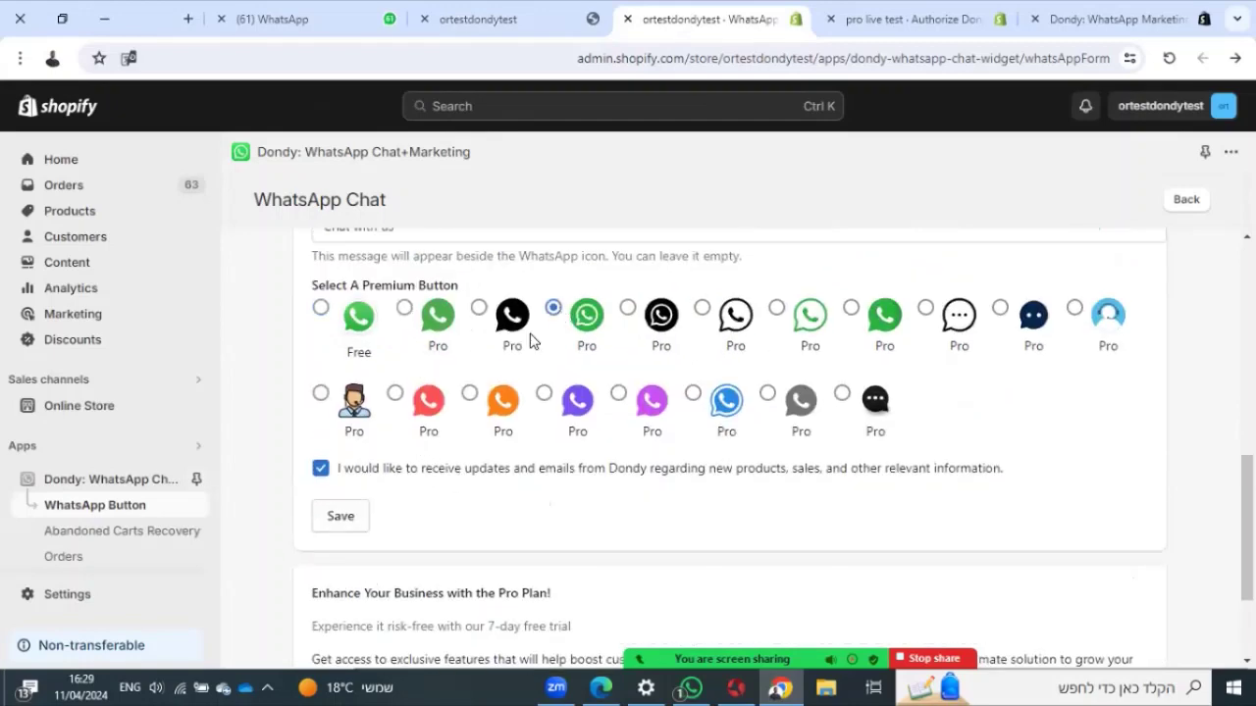
left_click(341, 516)
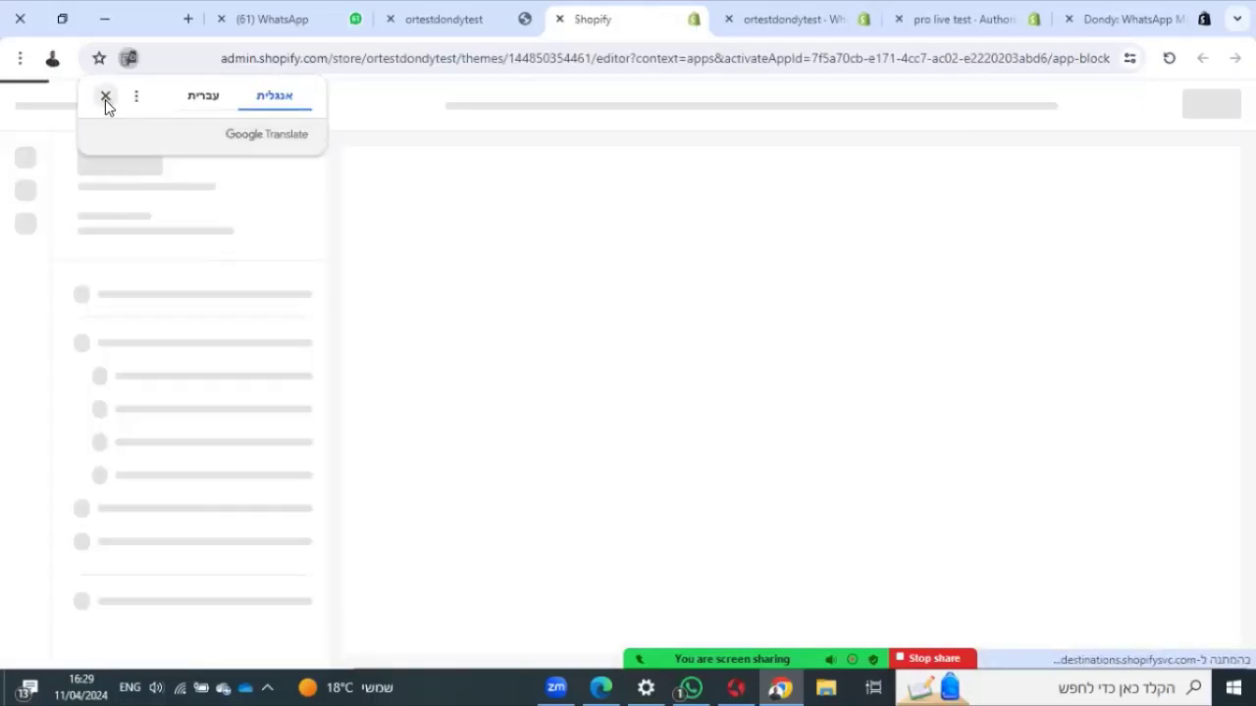
- Save the Dawn theme with the WhatsApp Widget app embed enabled
left_click(104, 92)
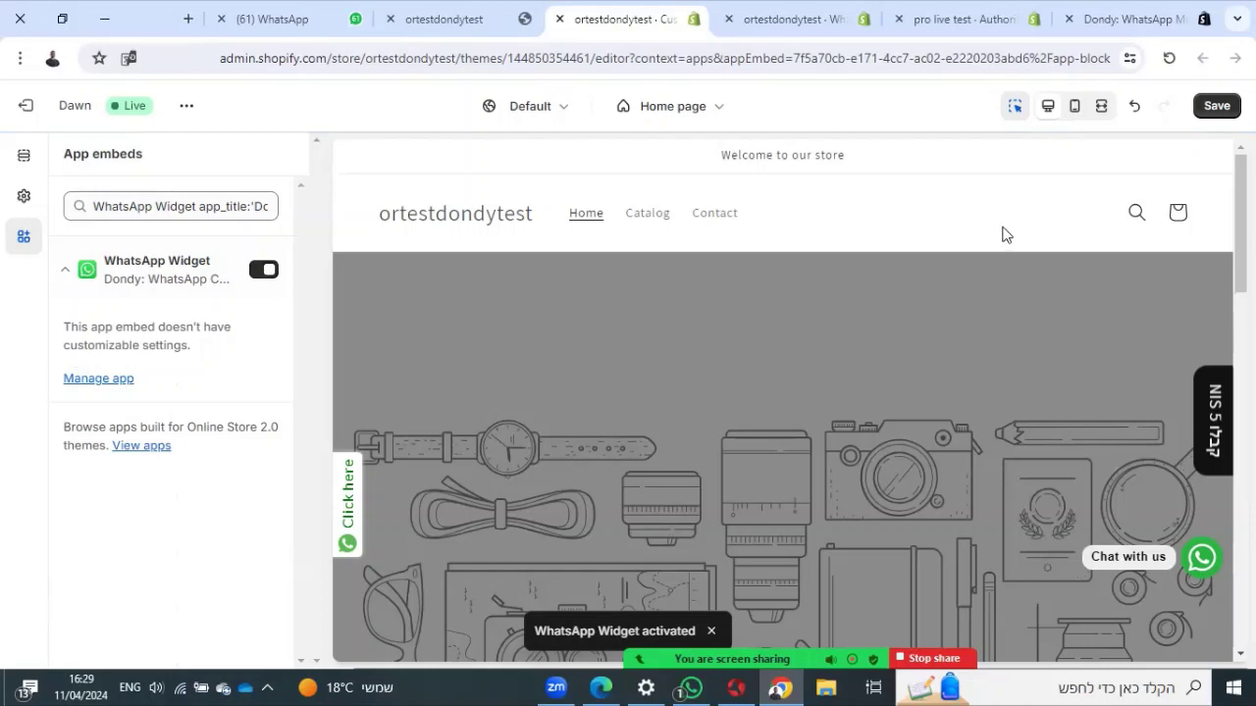
left_click(1217, 105)
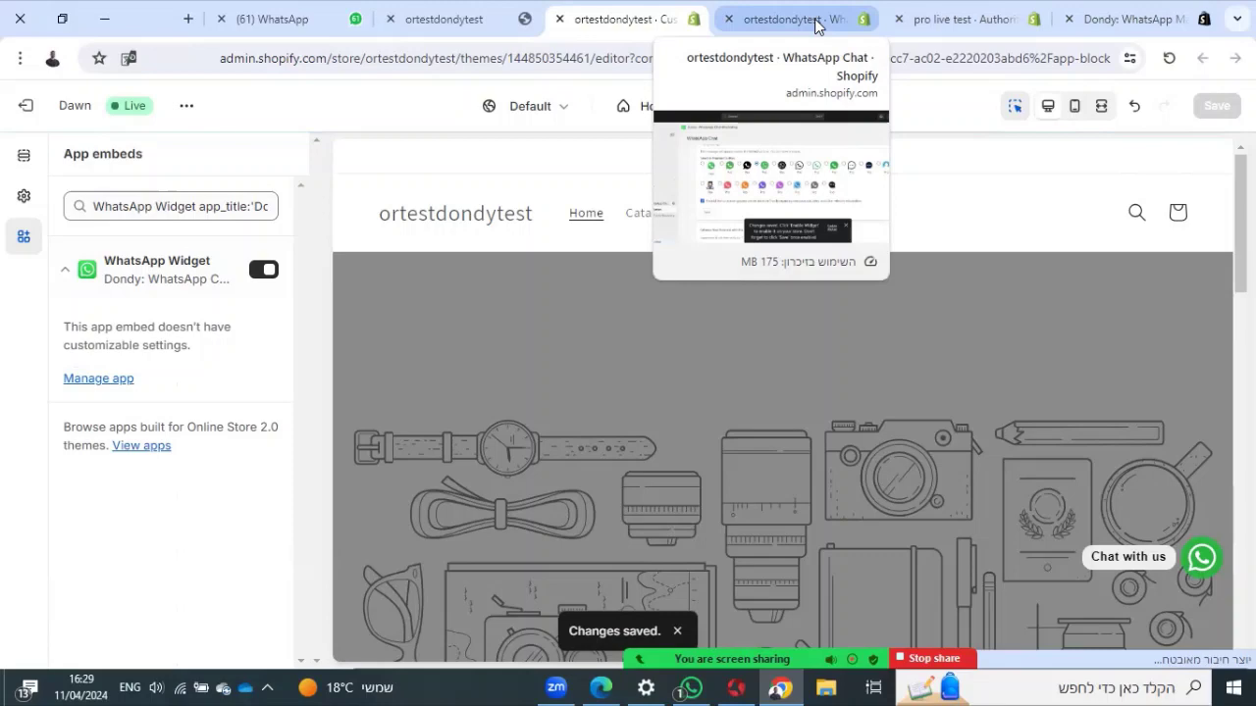
- On the live storefront, use the Chat with us widget to open WhatsApp Web
left_click(462, 20)
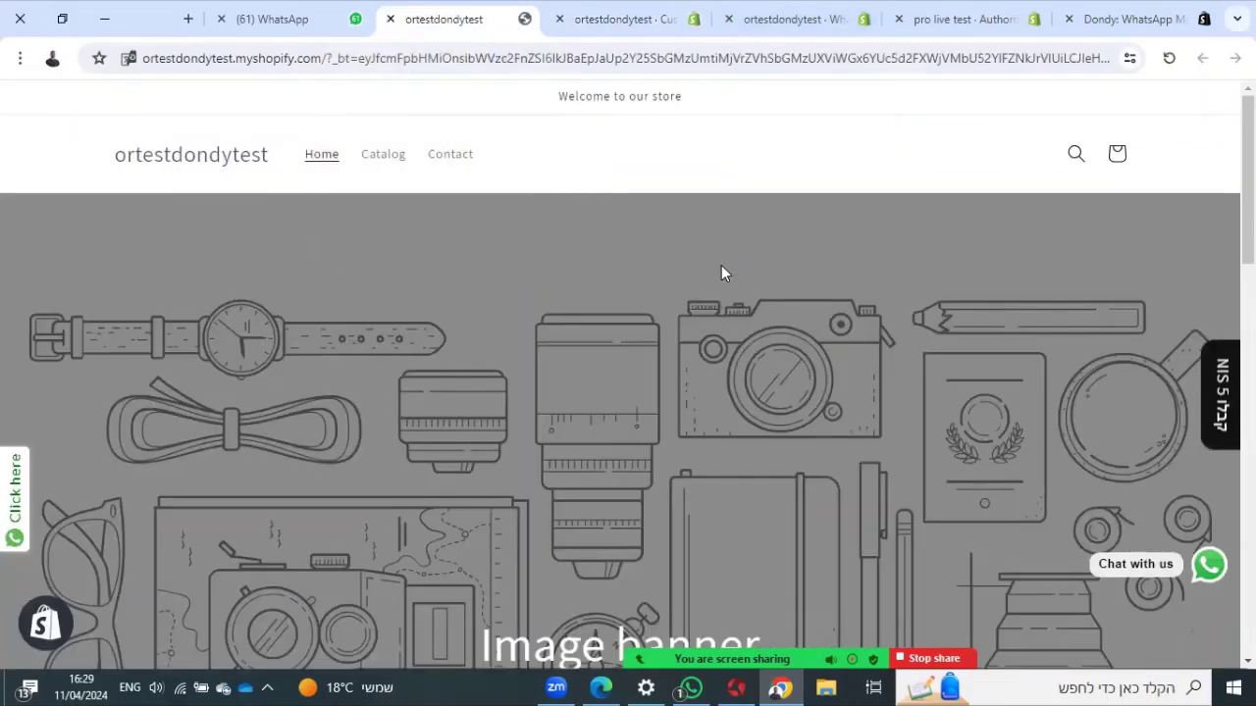
scroll(1031, 521, "down", 3)
scroll(1040, 525, "up", 3)
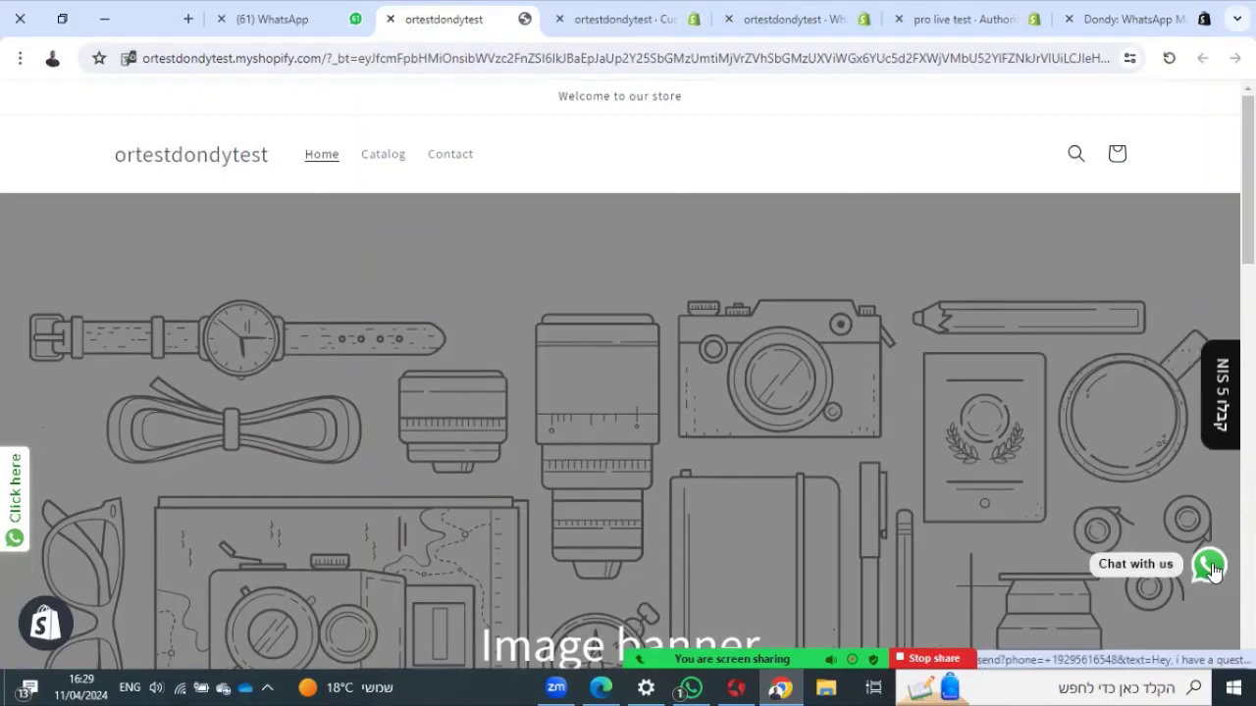
scroll(1094, 577, "down", 9)
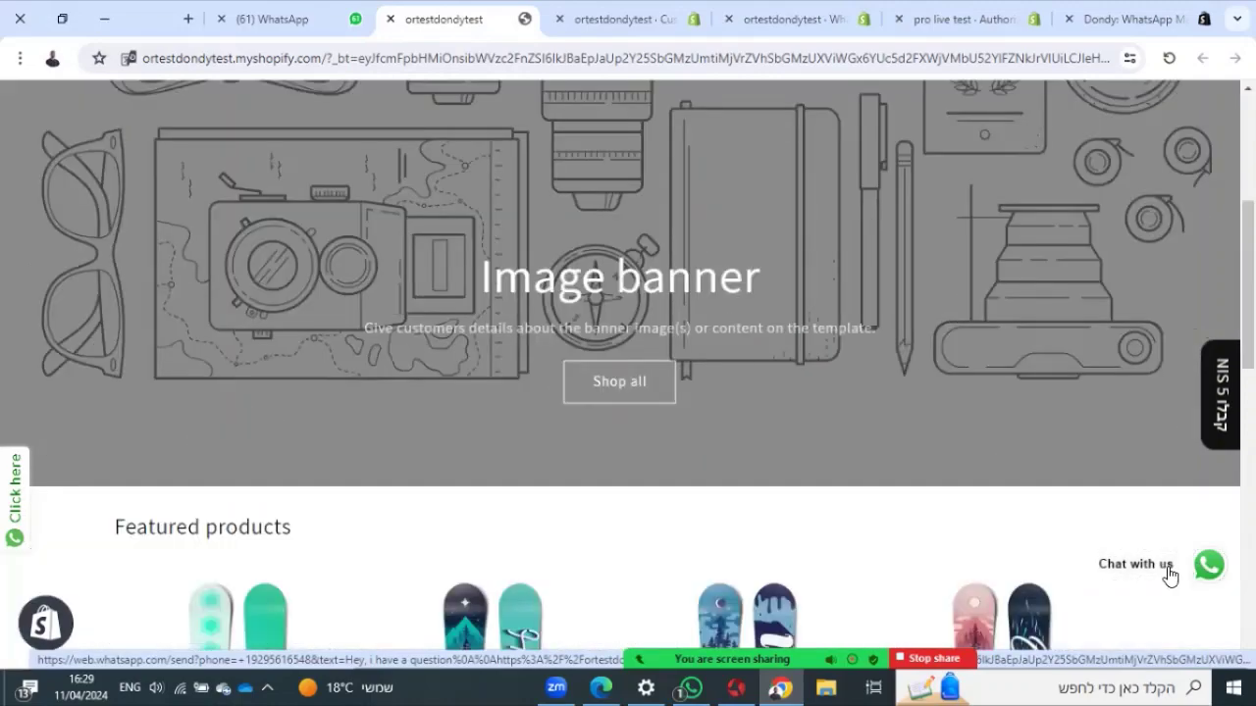
scroll(1198, 579, "up", 9)
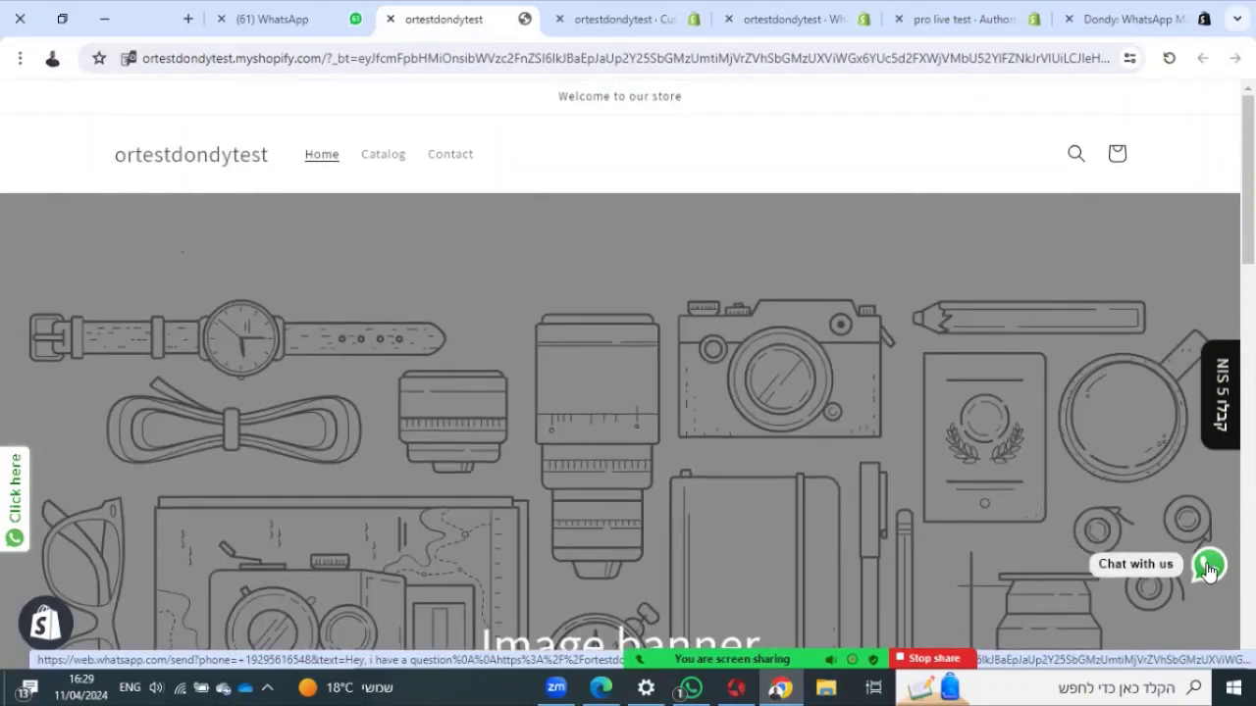
left_click(1209, 570)
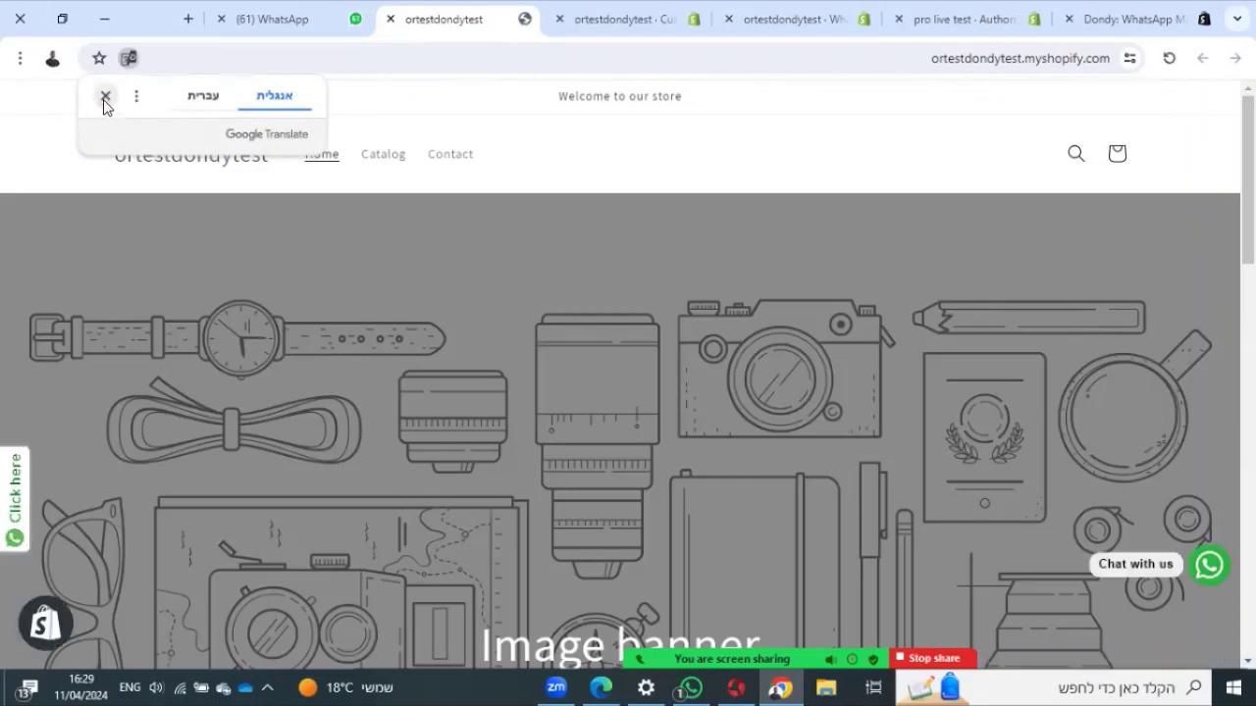
left_click(1210, 569)
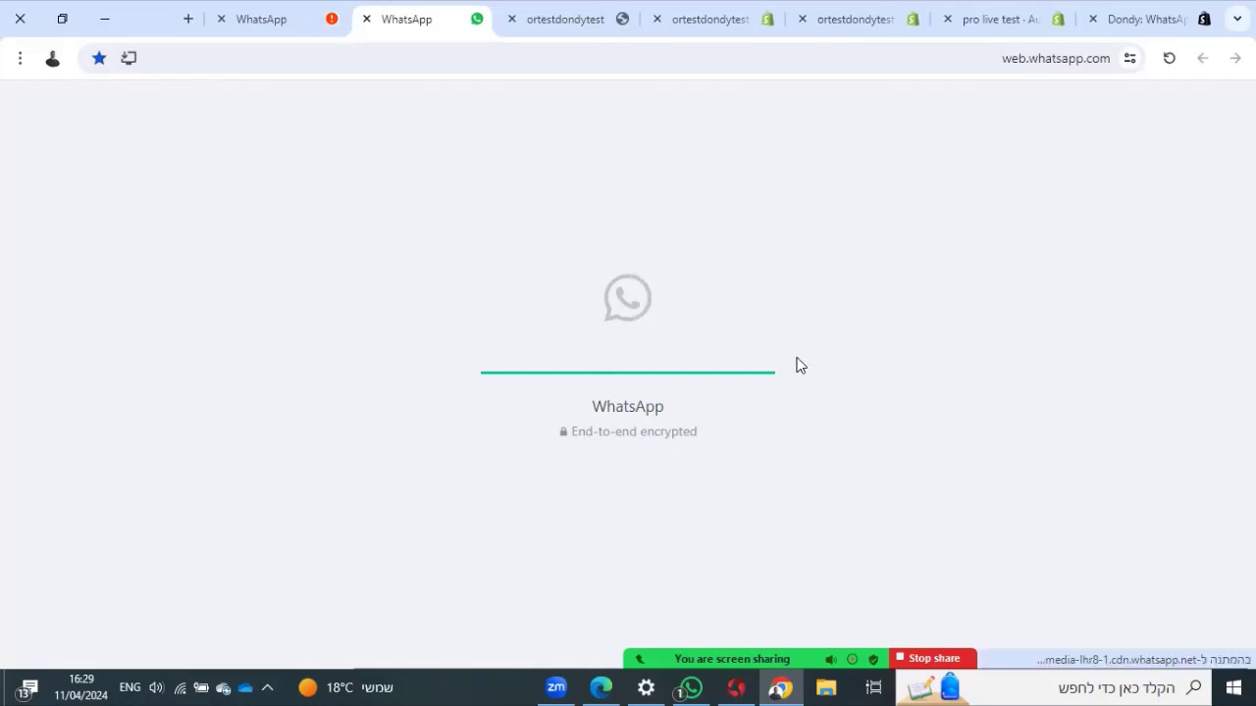
- Switch back to the Dondy app tab in Shopify admin
left_click(712, 18)
left_click(846, 18)
scroll(863, 283, "up", 2)
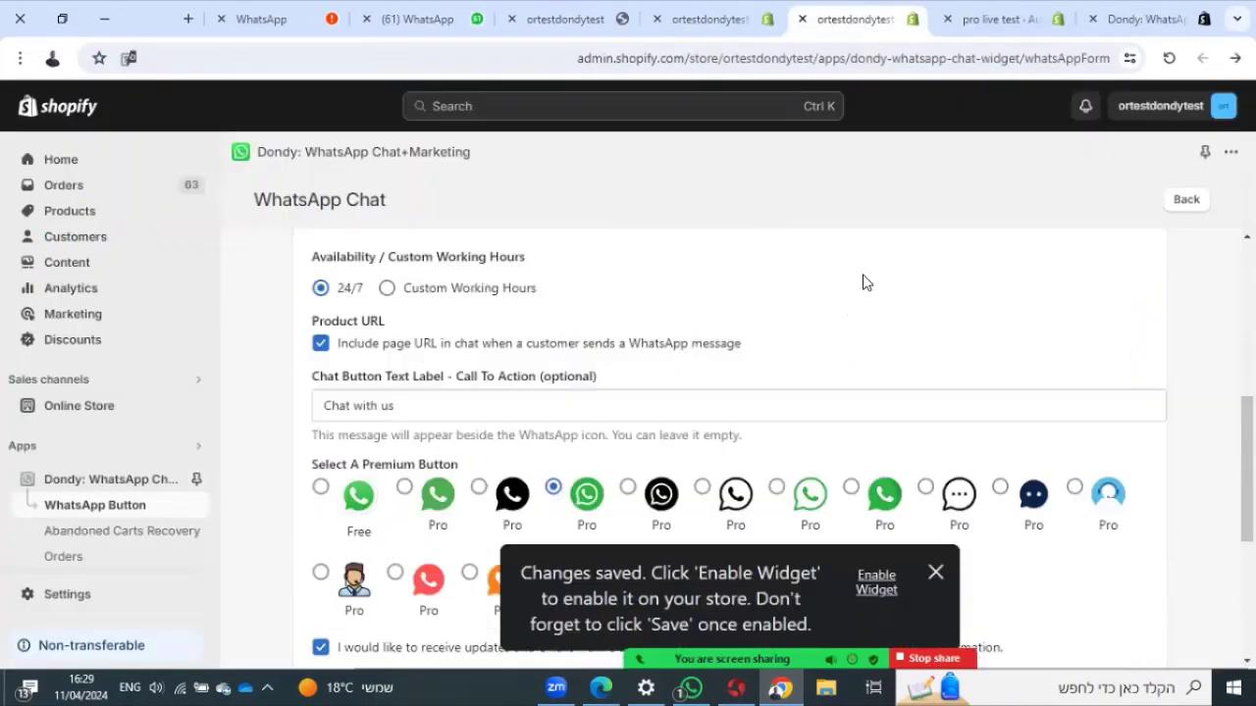
scroll(864, 283, "up", 3)
- Go back to the Dondy home page and highlight the Manual One-Click Carts Recovery title
left_click(1186, 199)
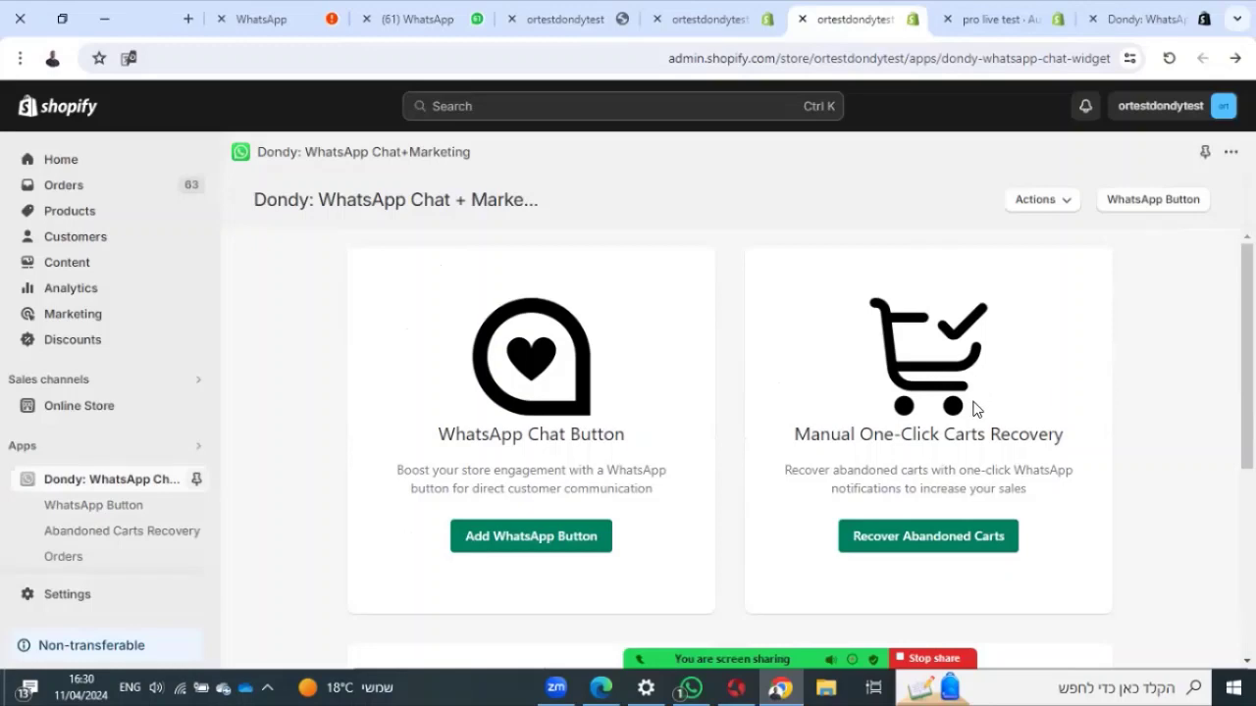
scroll(974, 412, "down", 2)
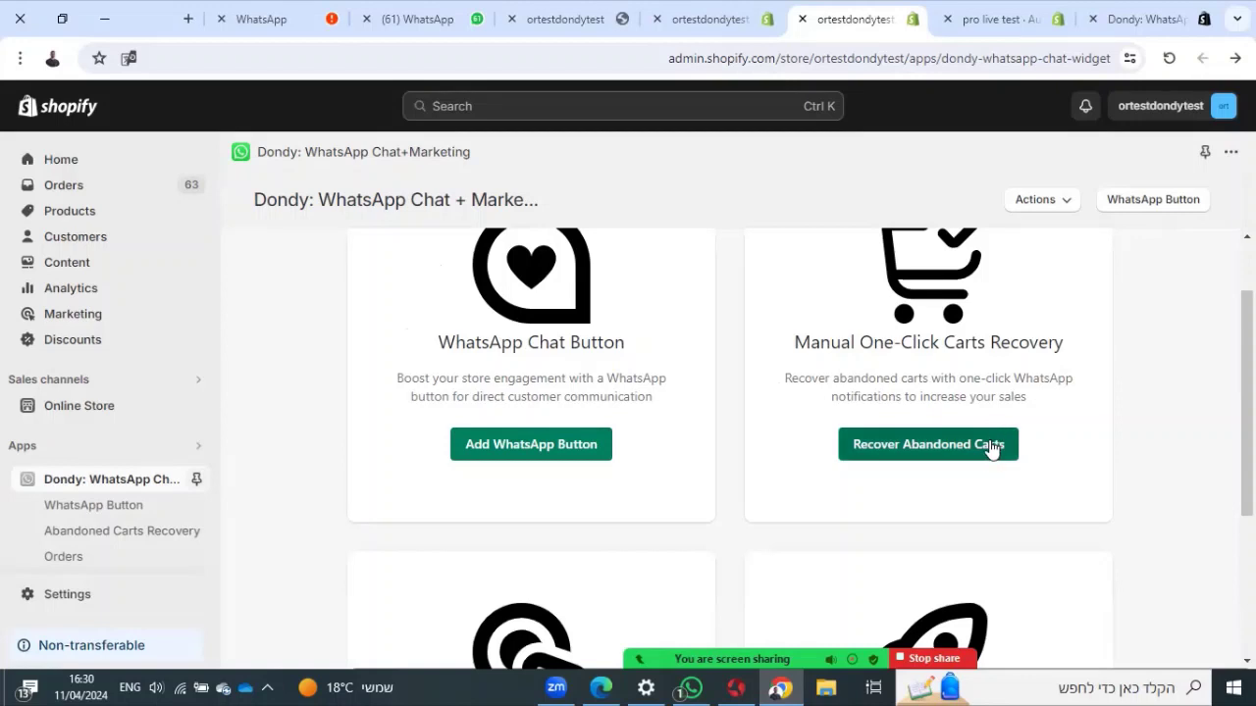
scroll(991, 451, "up", 1)
scroll(1008, 468, "up", 1)
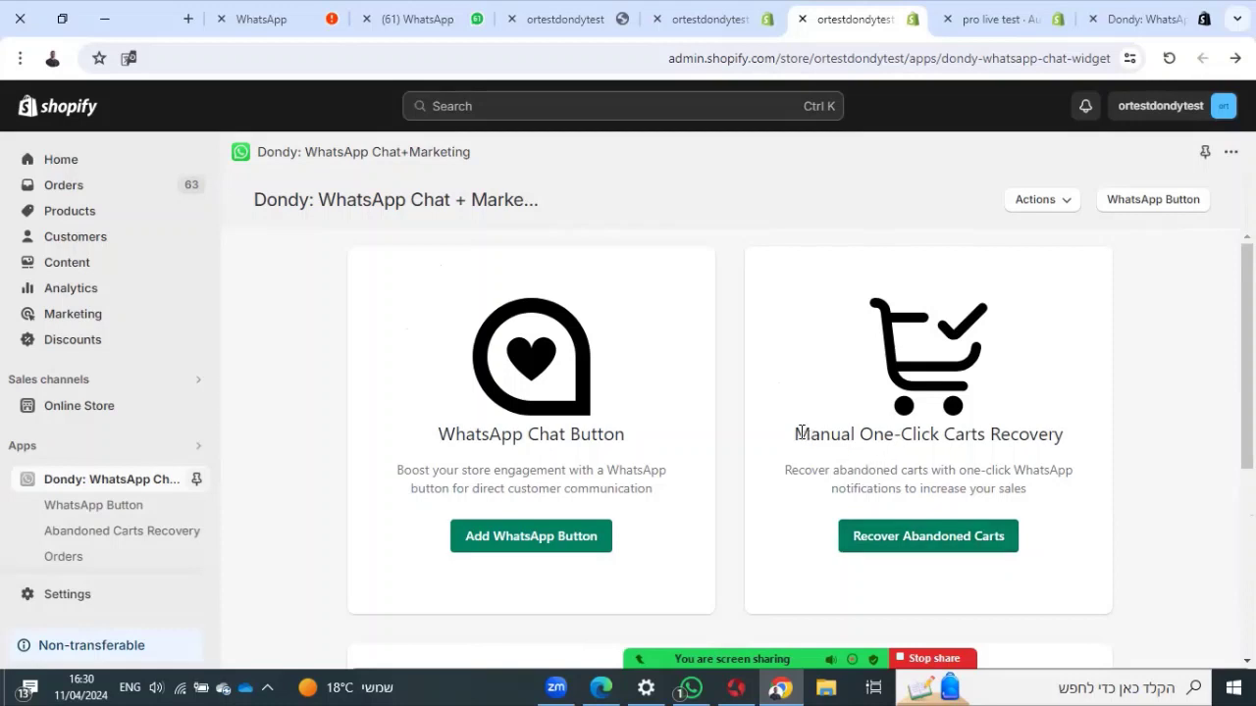
left_click_drag(799, 434, 1068, 446)
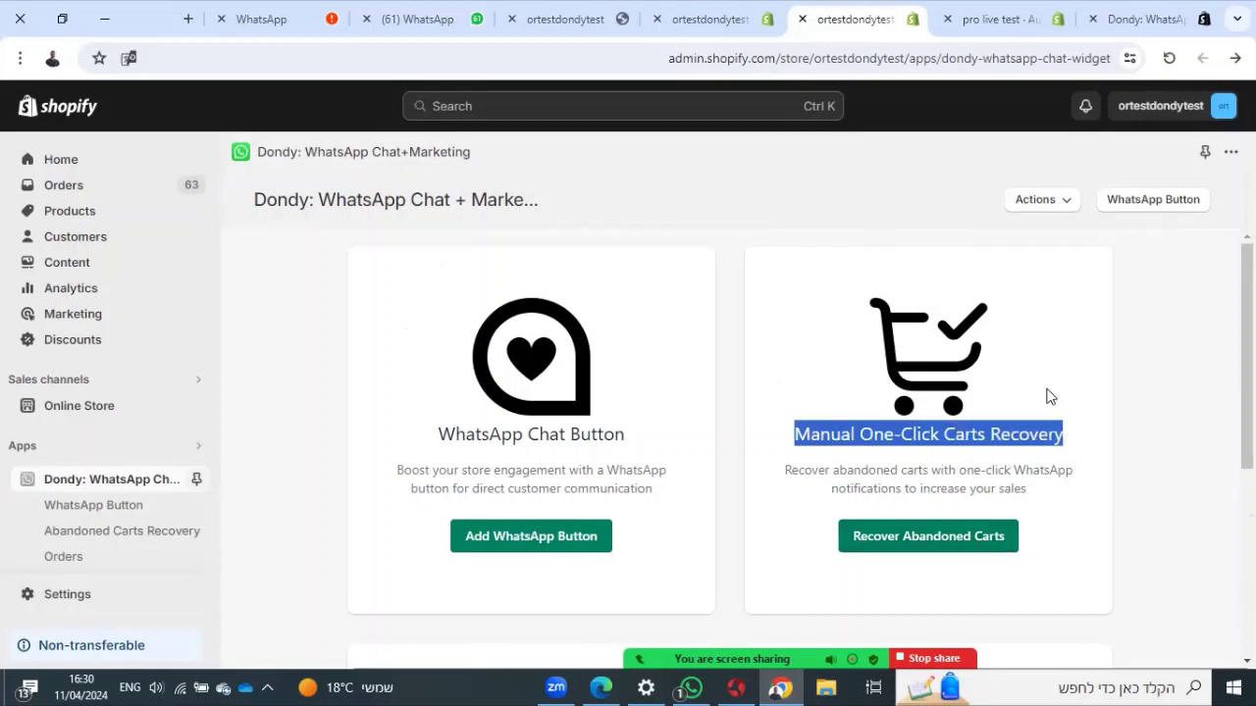
- Open Abandoned Carts Recovery showing 156 messages sent, and skim the phone-collection article
left_click(954, 544)
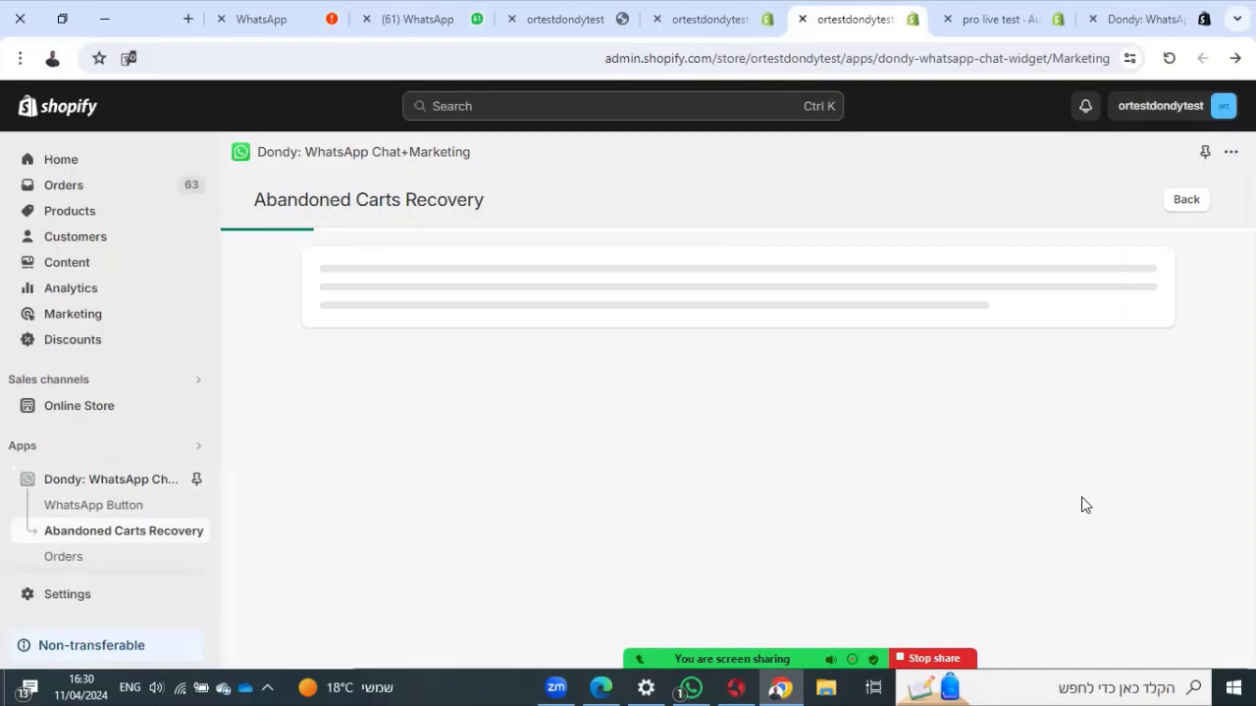
scroll(1080, 429, "down", 2)
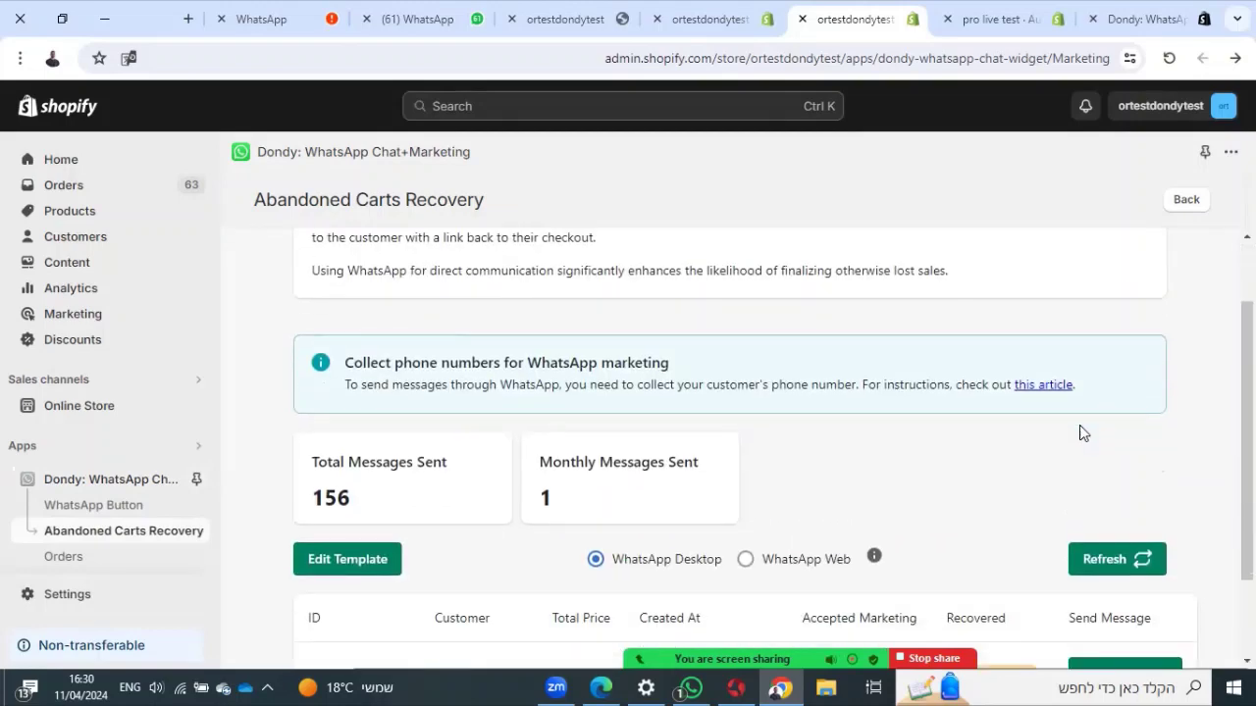
scroll(1079, 435, "up", 1)
left_click_drag(352, 361, 667, 369)
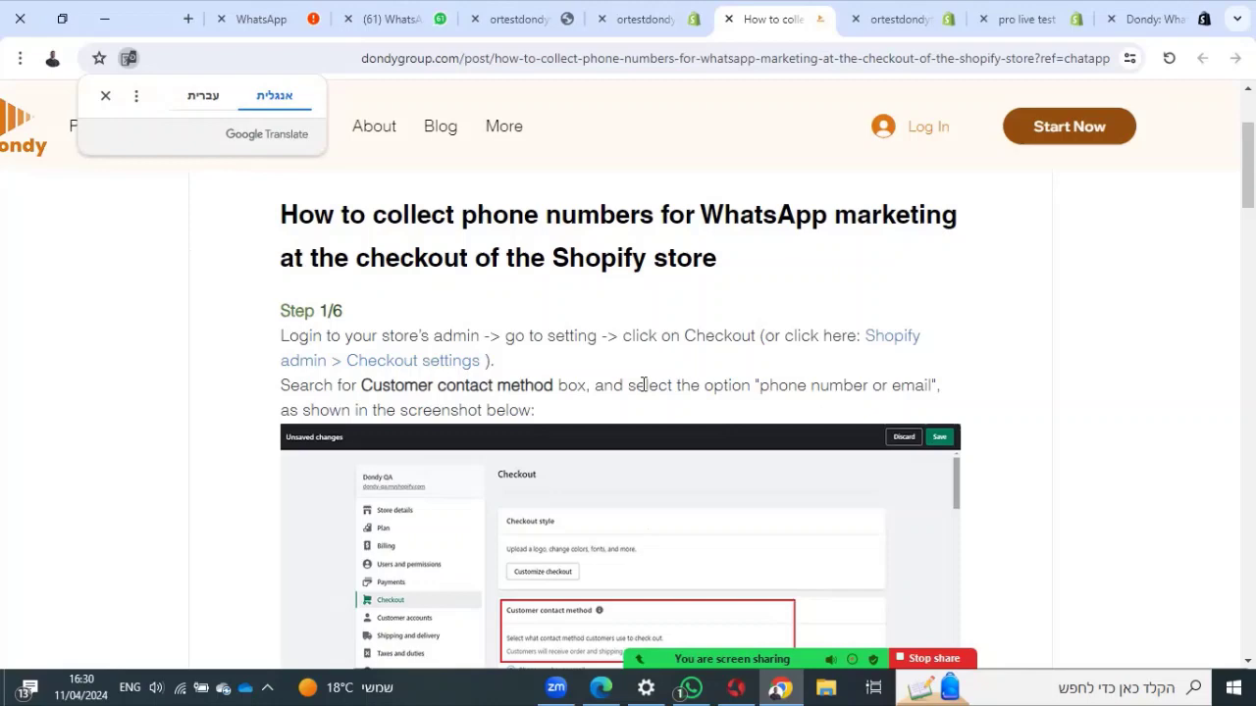
scroll(598, 366, "down", 3)
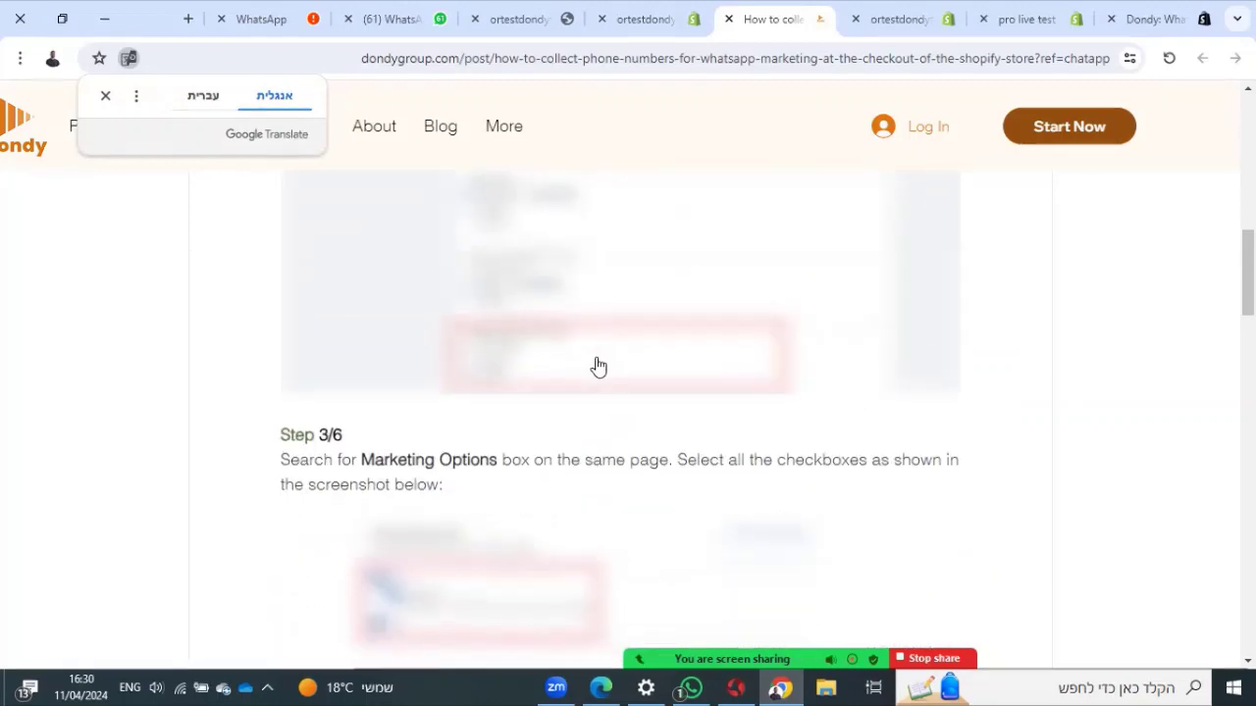
left_click(905, 18)
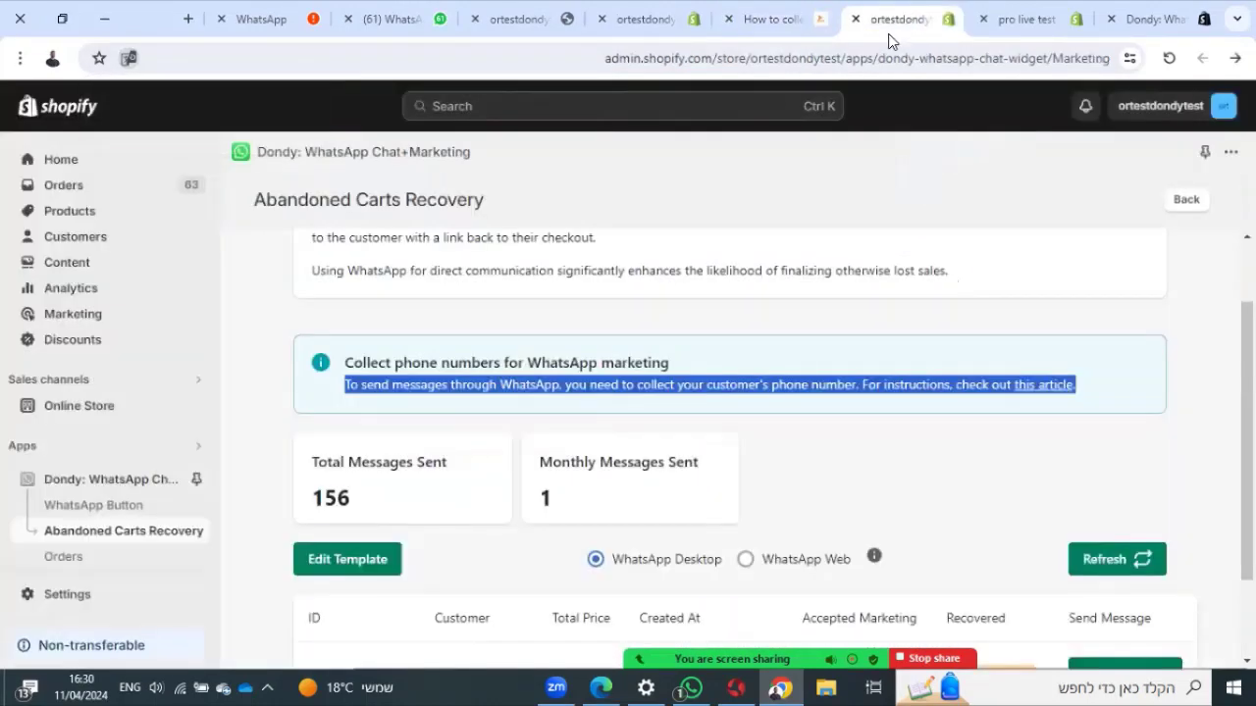
scroll(785, 413, "down", 2)
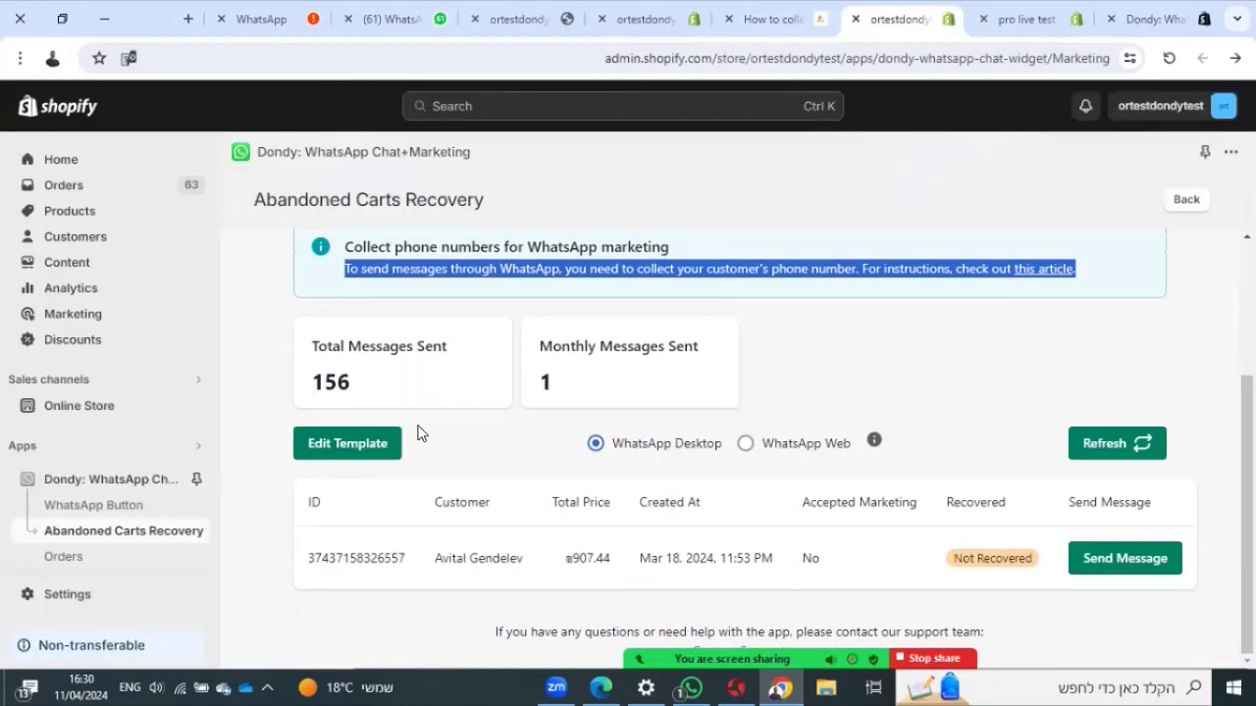
- Edit the abandoned-cart template to end with 'confirm the order.', save it, and check the cart row
left_click(352, 444)
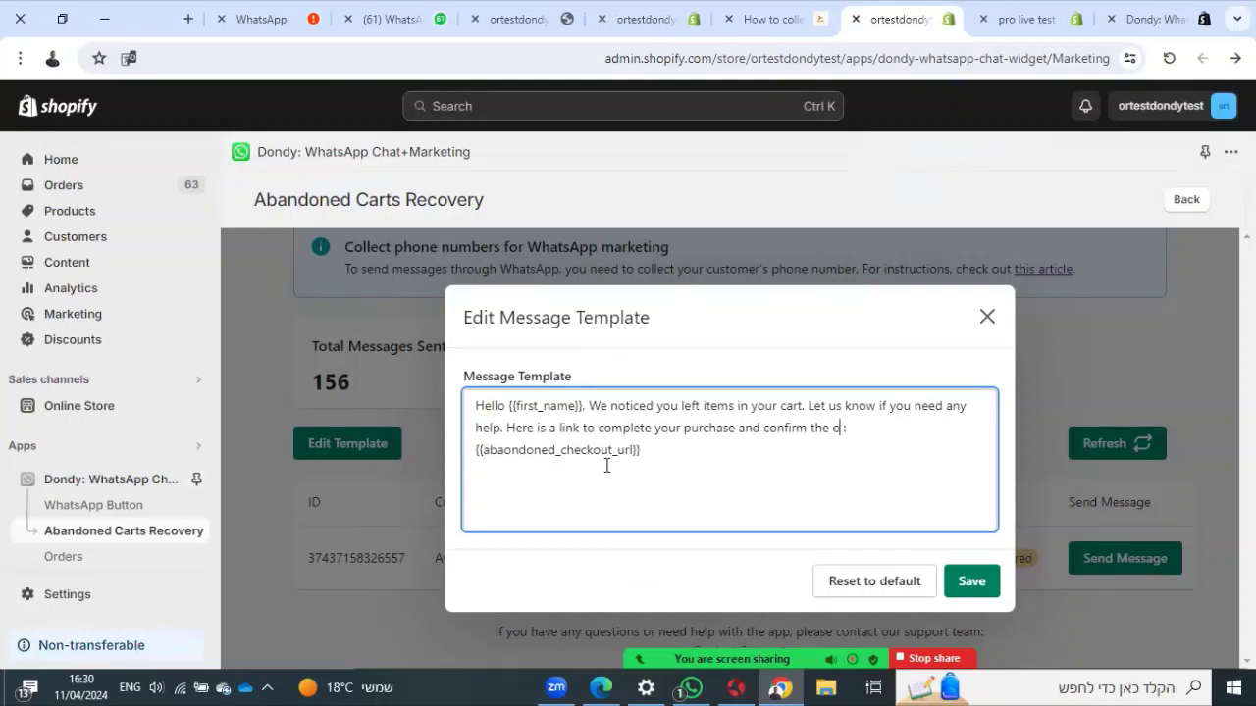
type("rd")
key("BackSpace")
key("BackSpace")
left_click(969, 581)
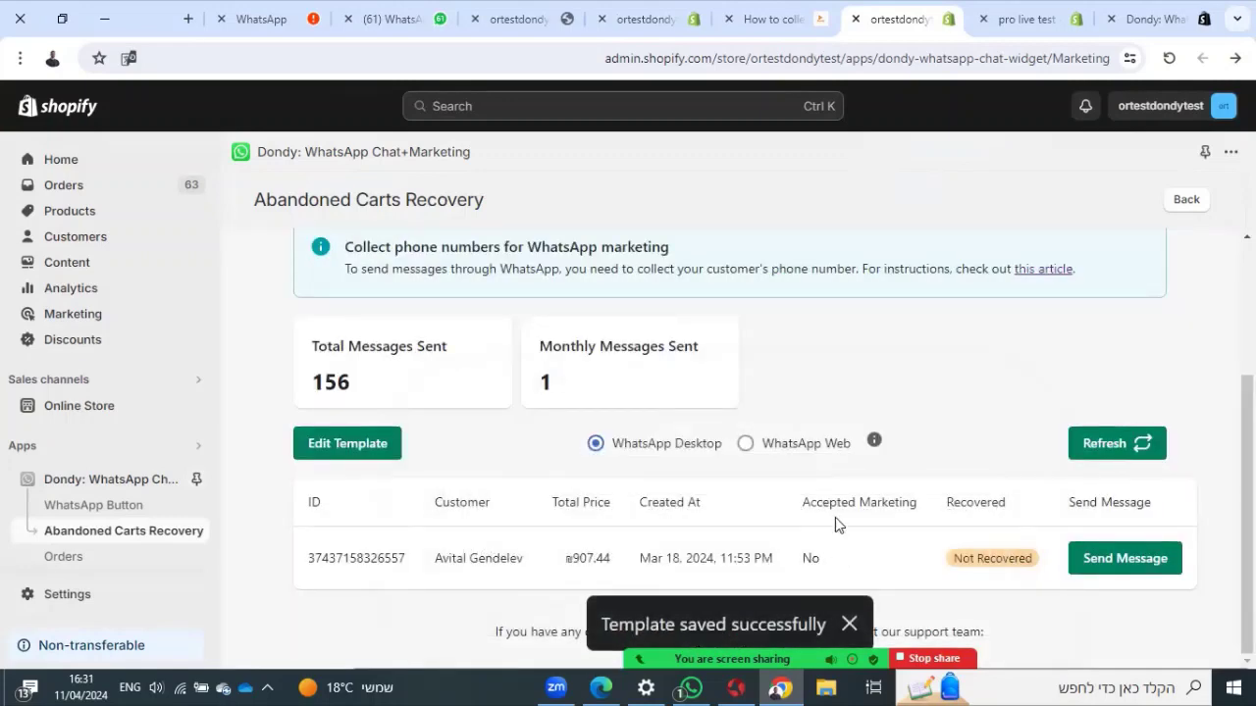
left_click_drag(312, 559, 909, 578)
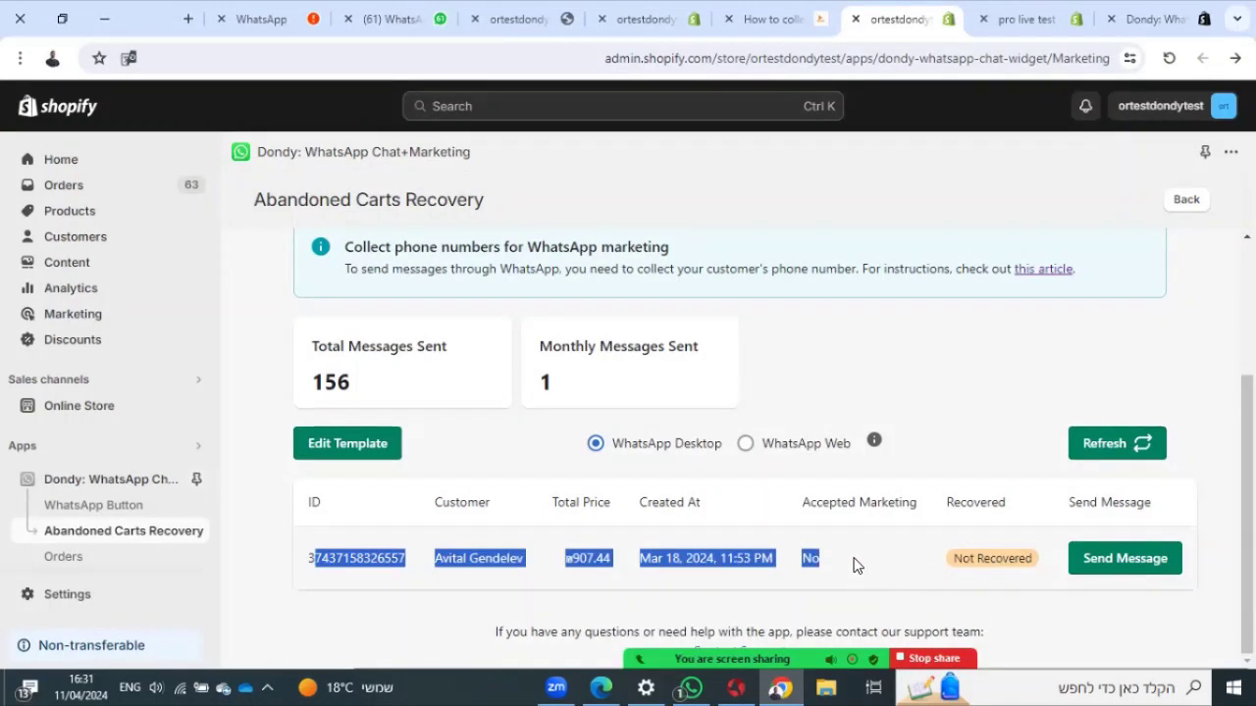
- Send the recovery message for the not-recovered abandoned cart
left_click(726, 579)
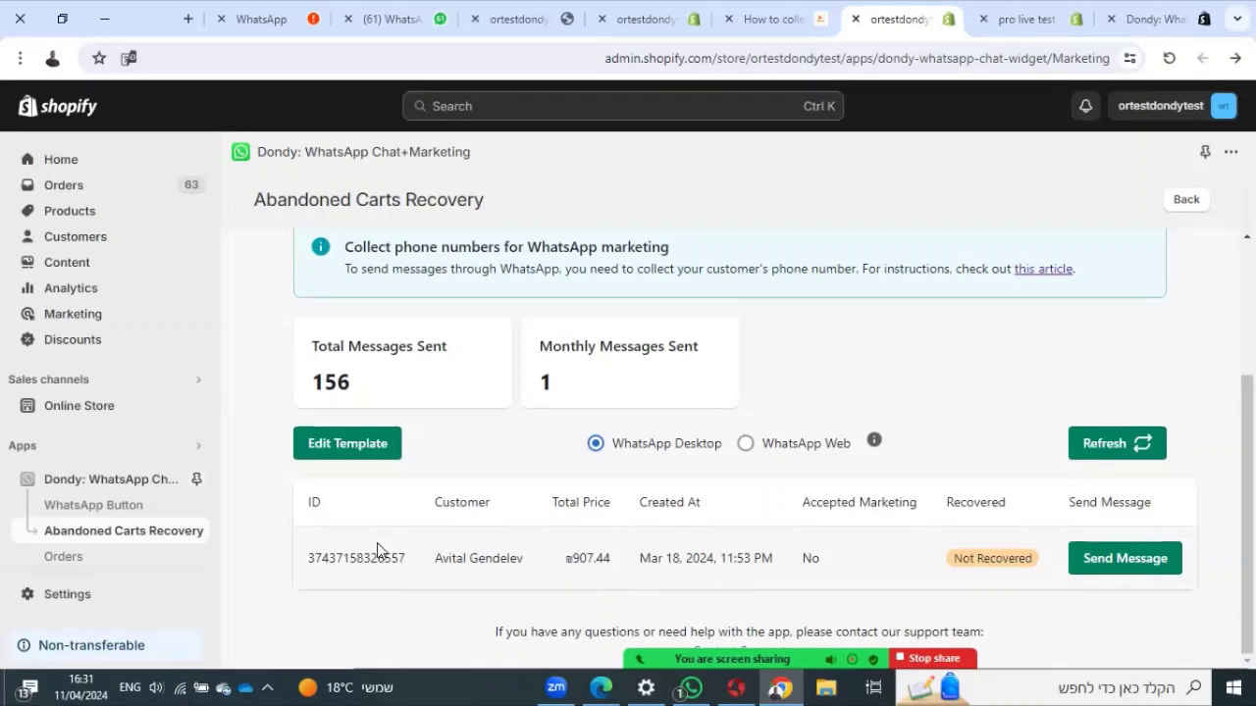
left_click(1150, 558)
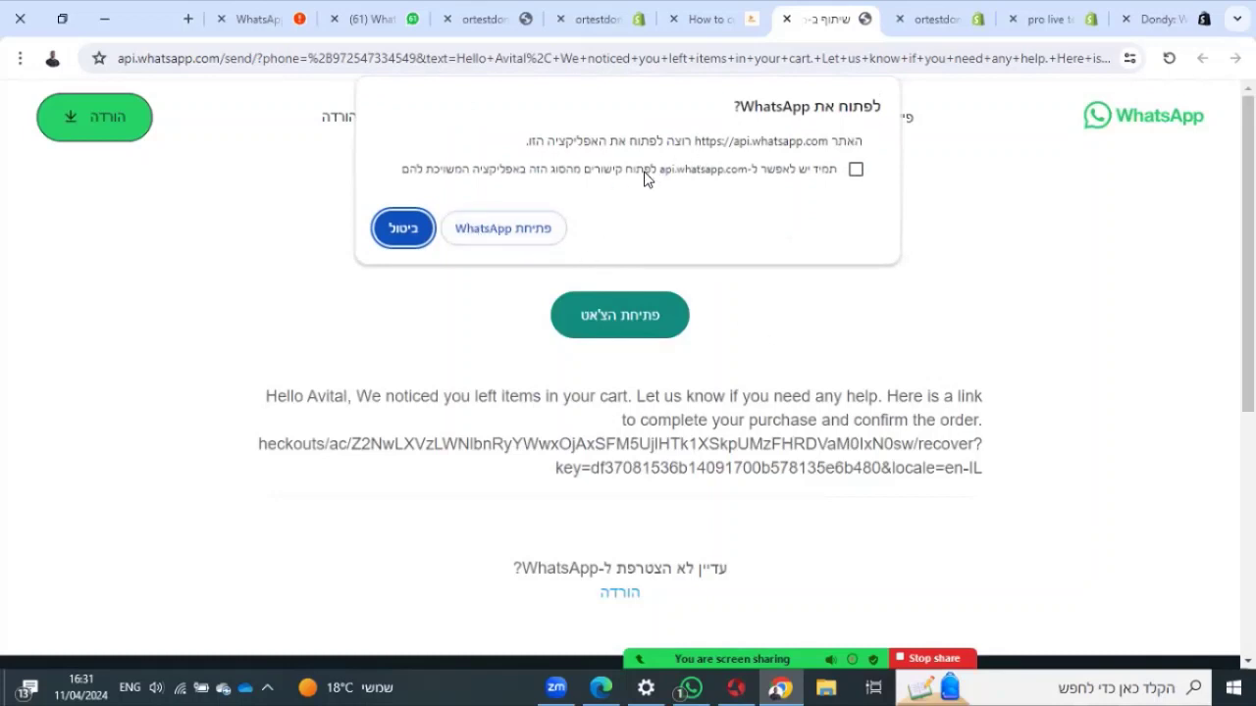
left_click(731, 27)
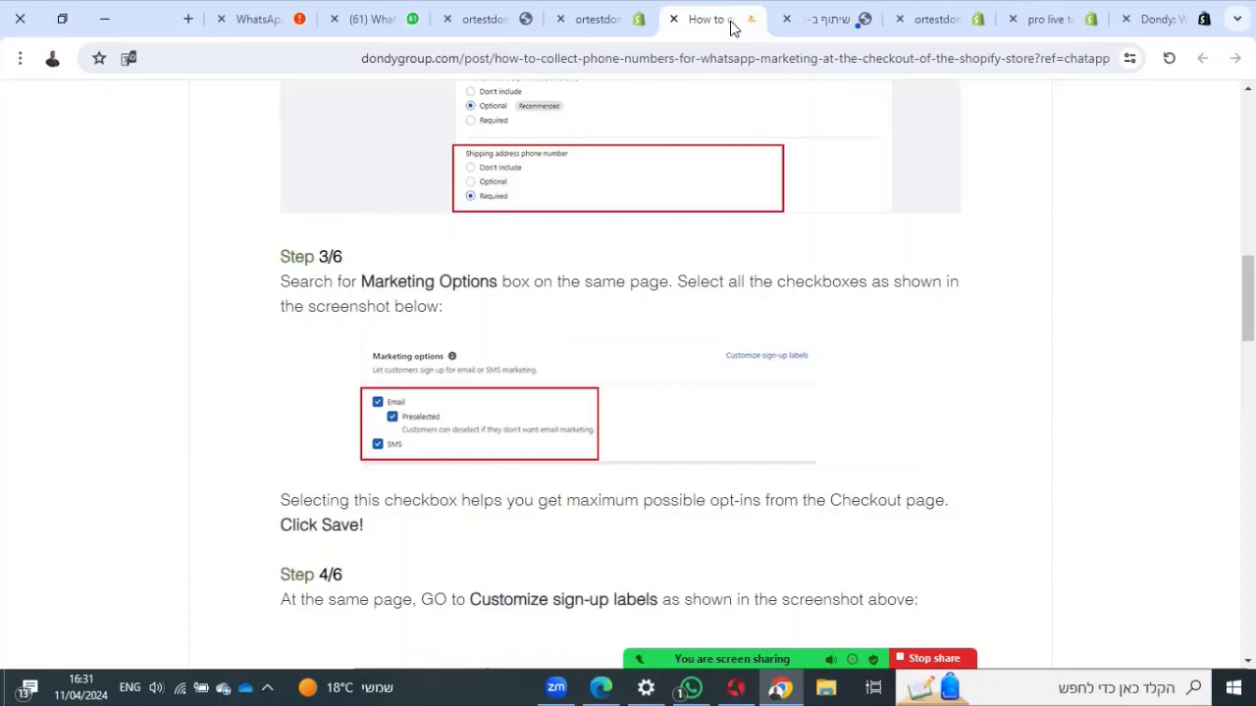
left_click(928, 24)
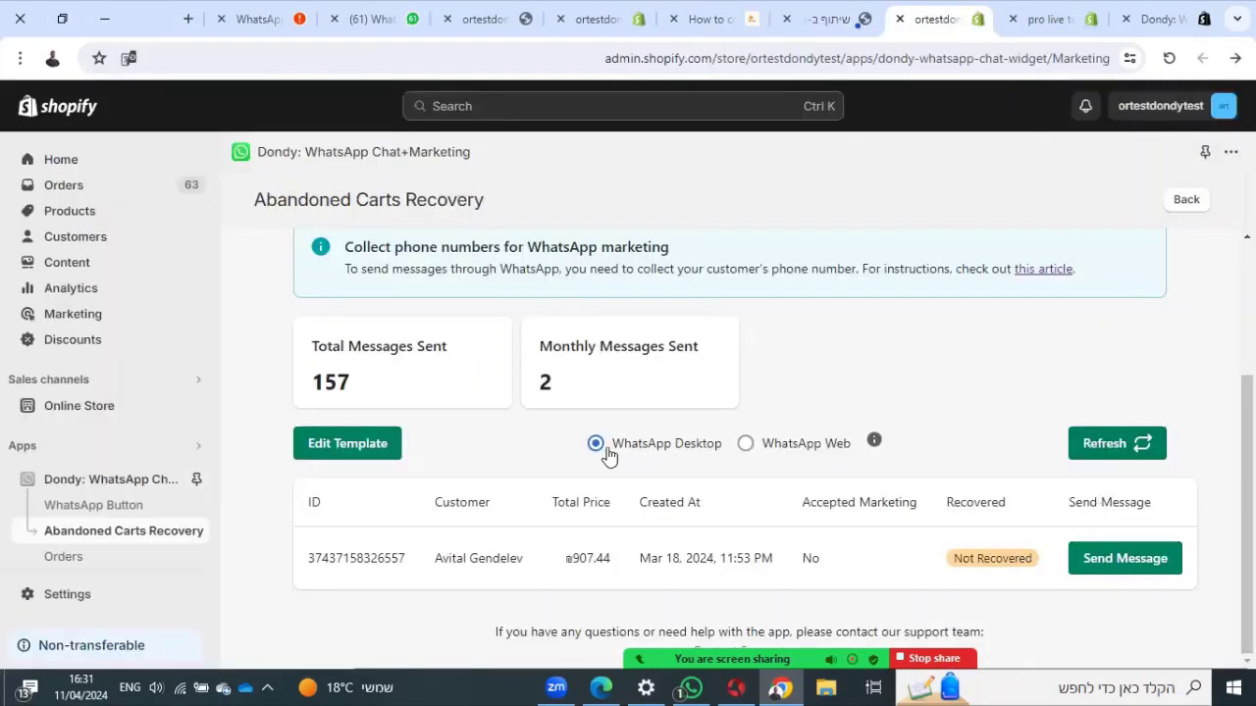
- Switch sending to WhatsApp Web, resend the cart-recovery message, then return to Shopify admin
left_click(746, 446)
left_click(1109, 561)
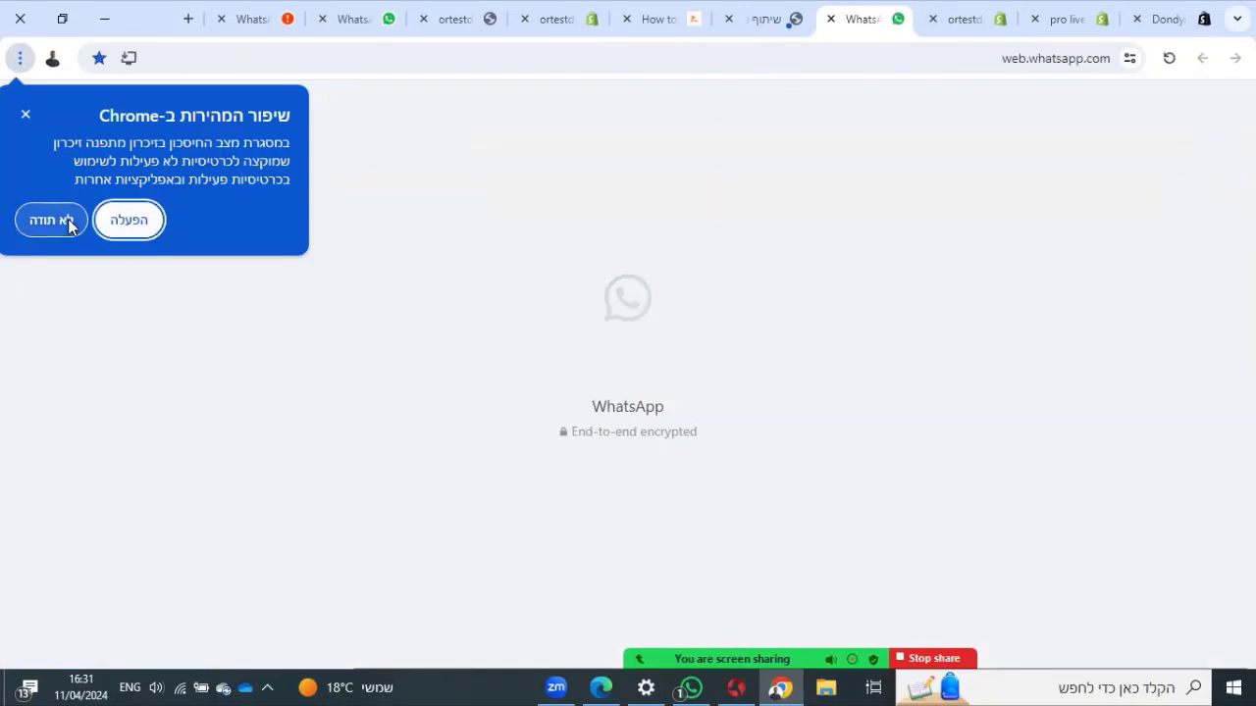
left_click(67, 219)
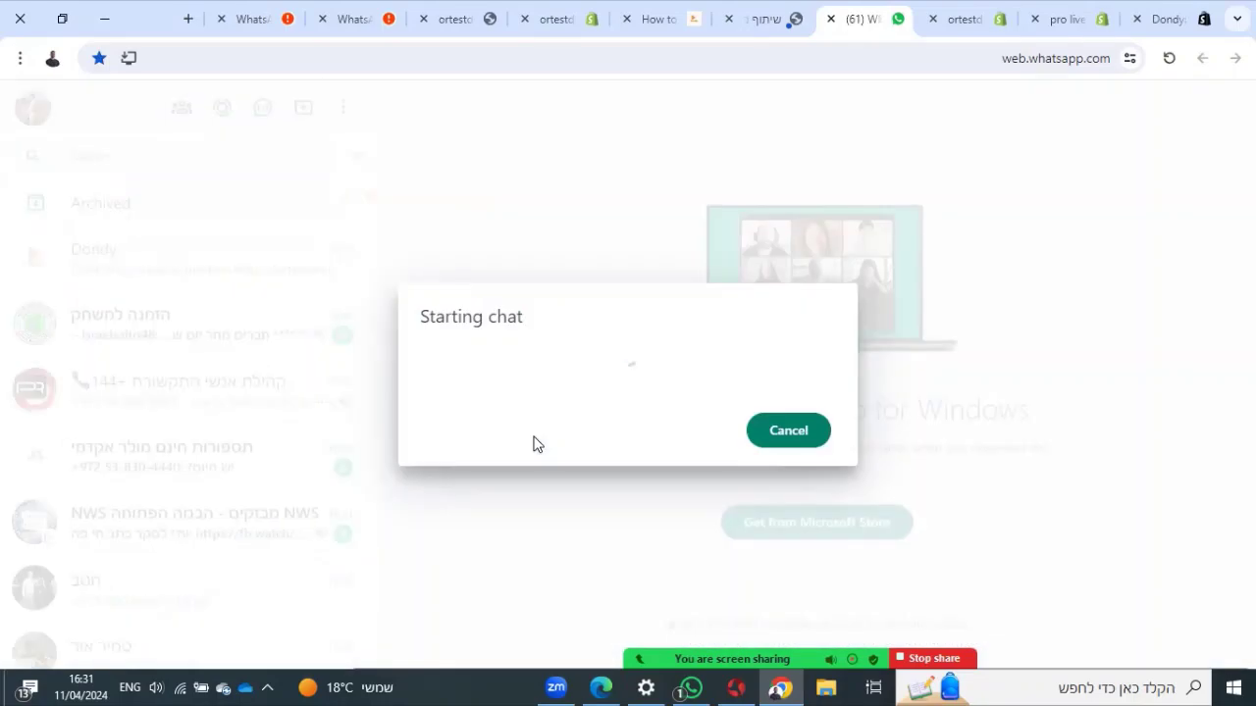
key("ctrl+shift+Tab")
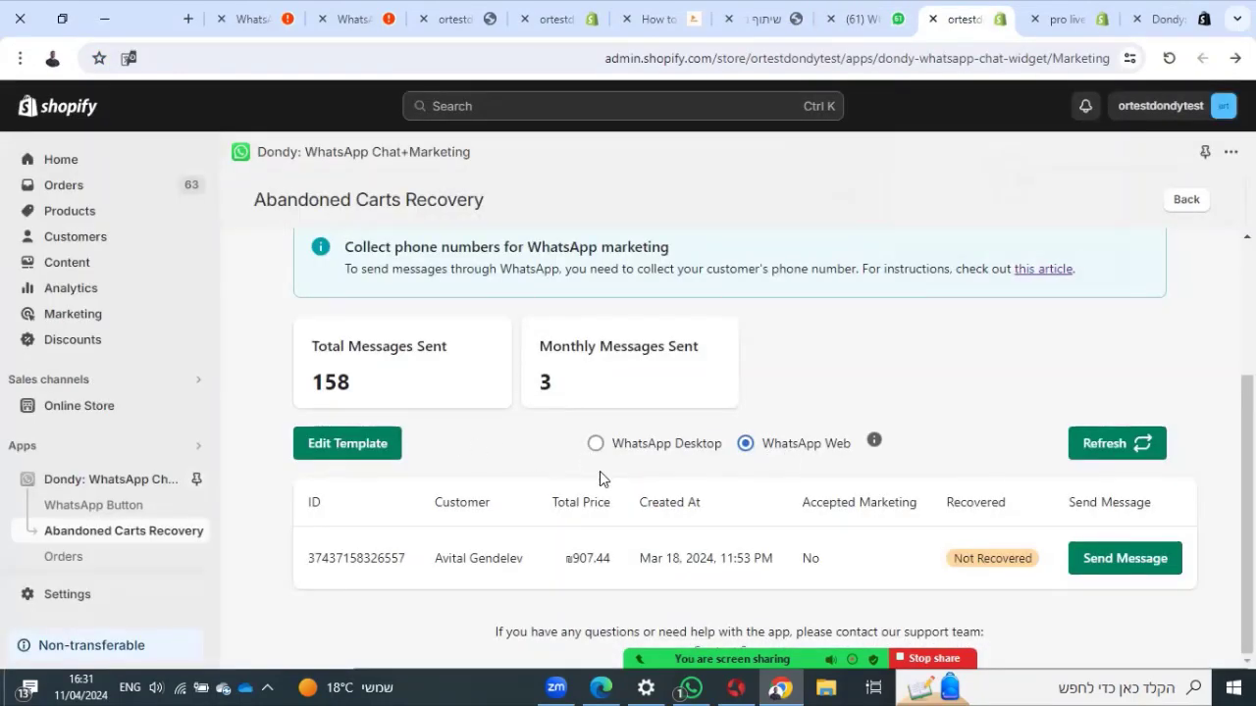
- Go back to the Dondy home page and open the manual Order Notifications page
scroll(489, 482, "up", 1)
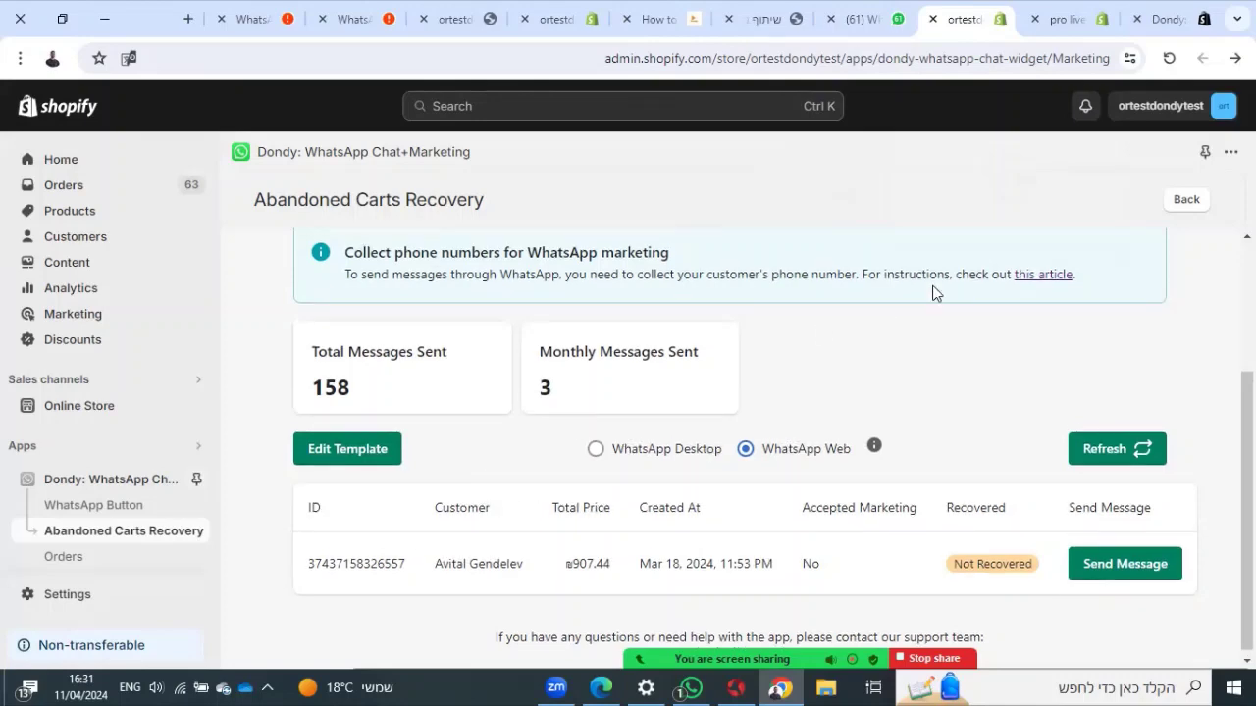
left_click(1187, 204)
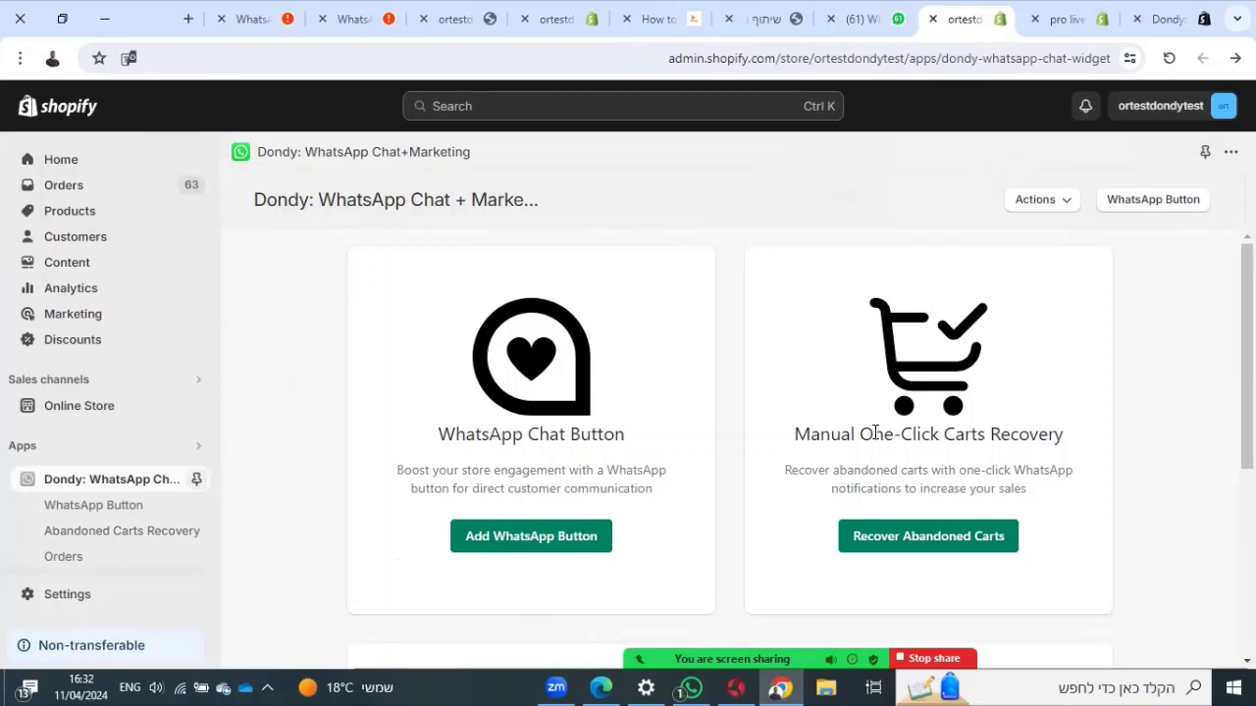
scroll(917, 546, "down", 1)
scroll(918, 546, "down", 2)
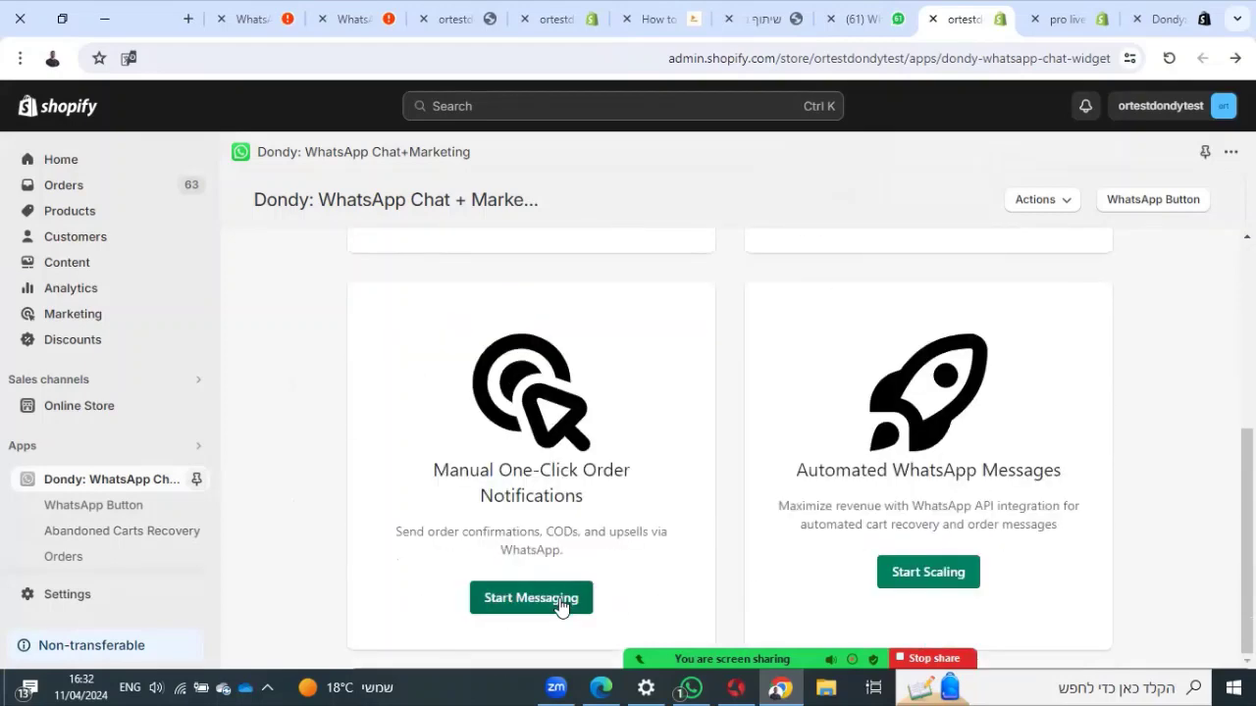
left_click(559, 603)
- Open the order-confirmation message template and review its full text
scroll(588, 550, "down", 3)
scroll(741, 456, "up", 3)
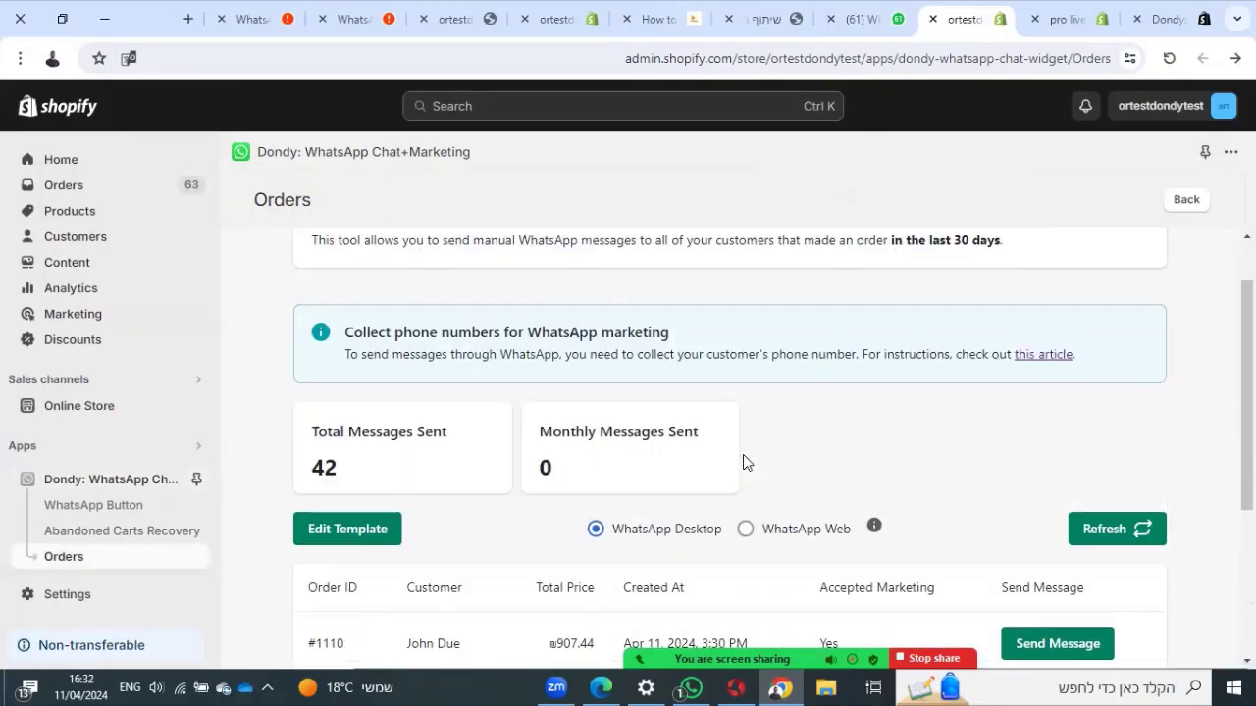
scroll(702, 364, "up", 1)
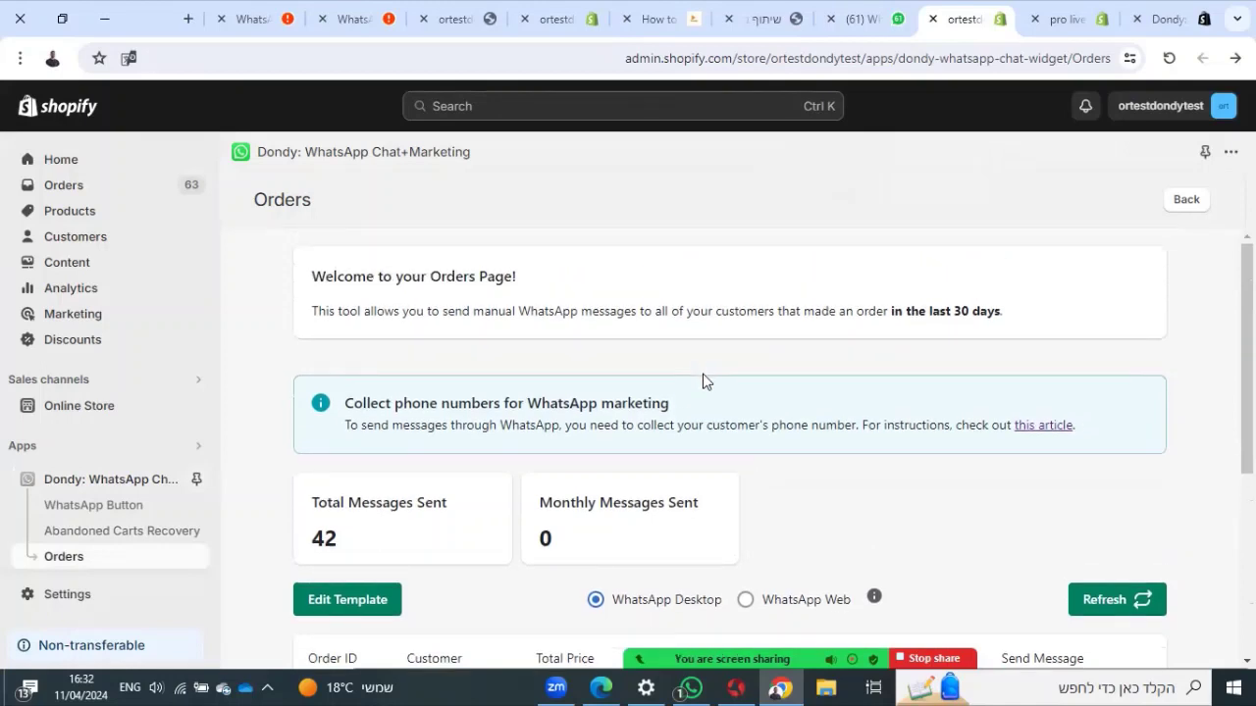
scroll(701, 381, "down", 4)
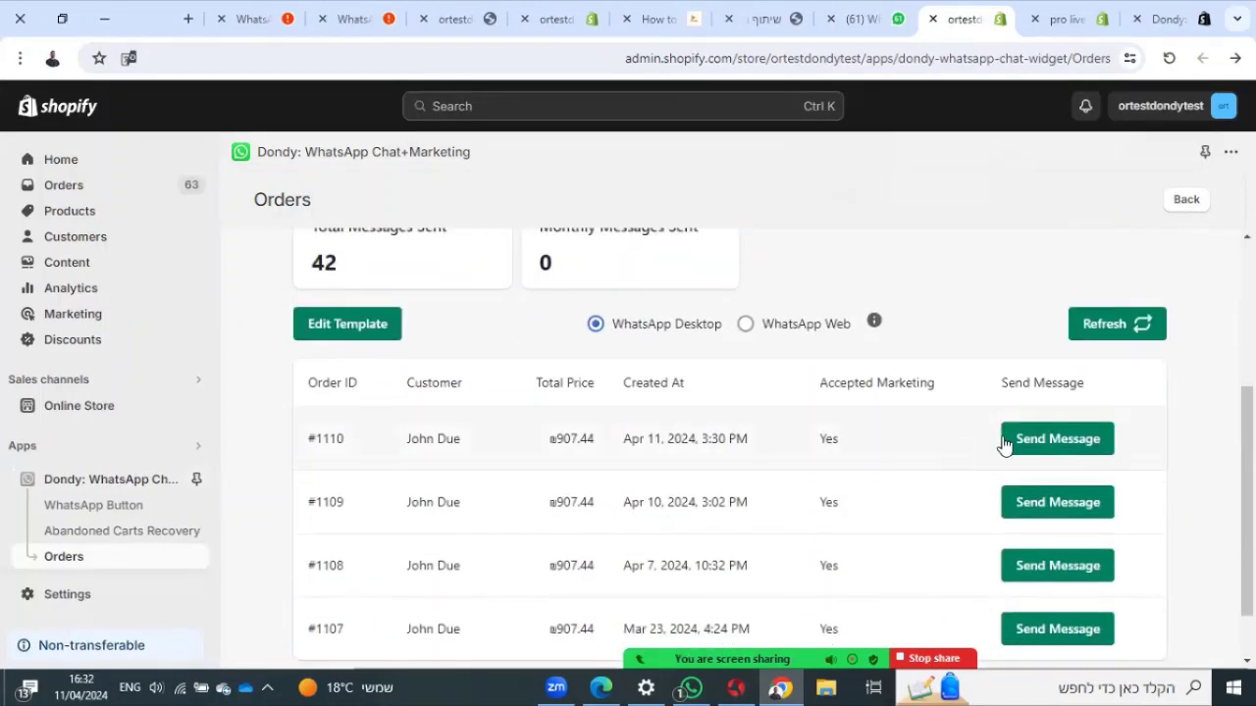
scroll(561, 472, "down", 1)
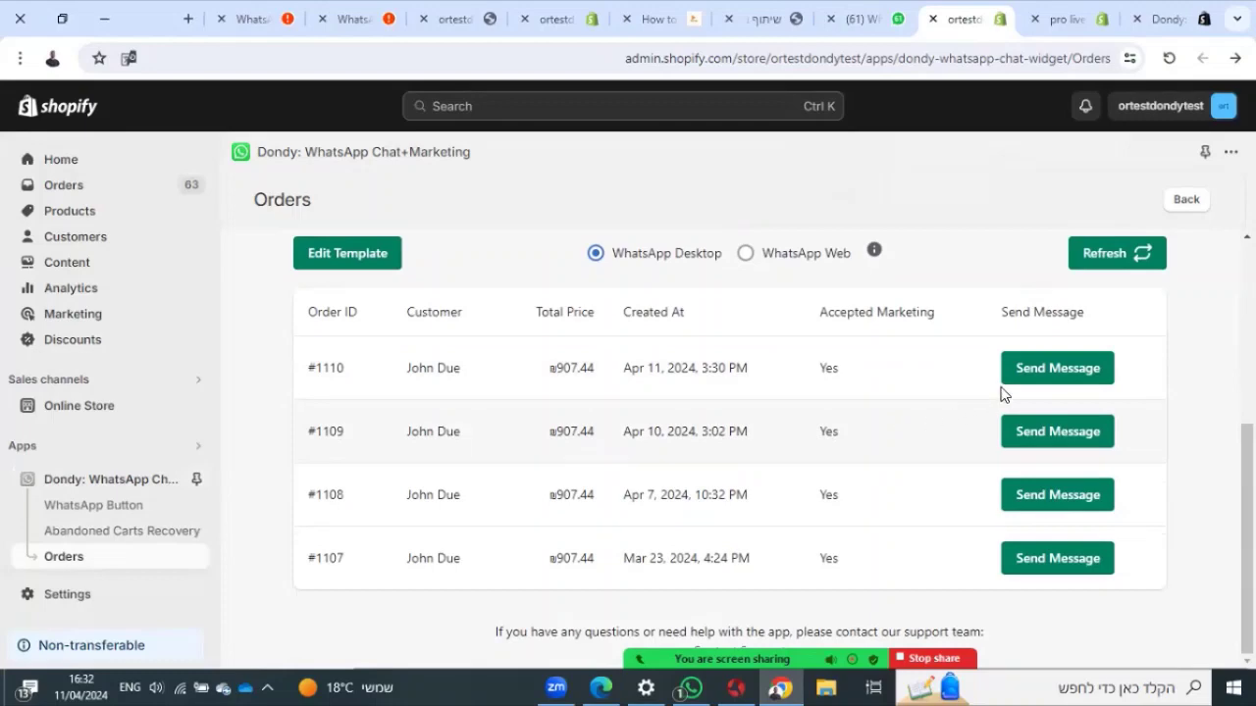
scroll(898, 479, "up", 1)
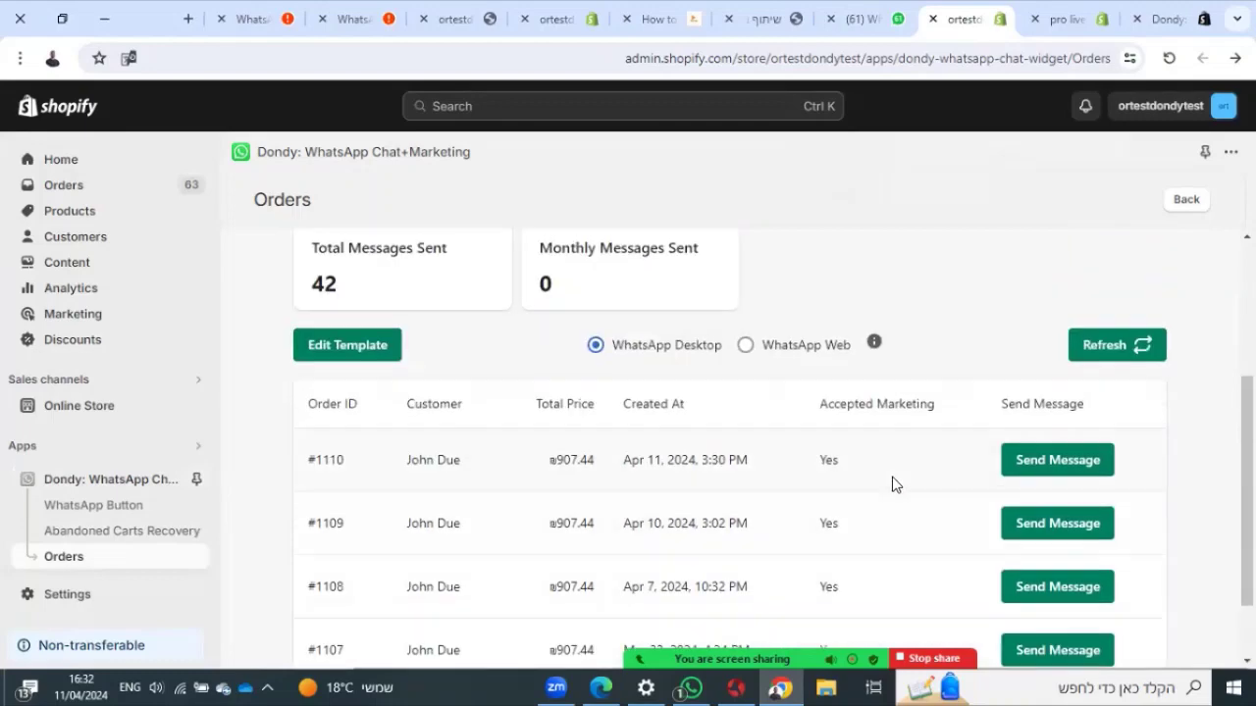
left_click(377, 344)
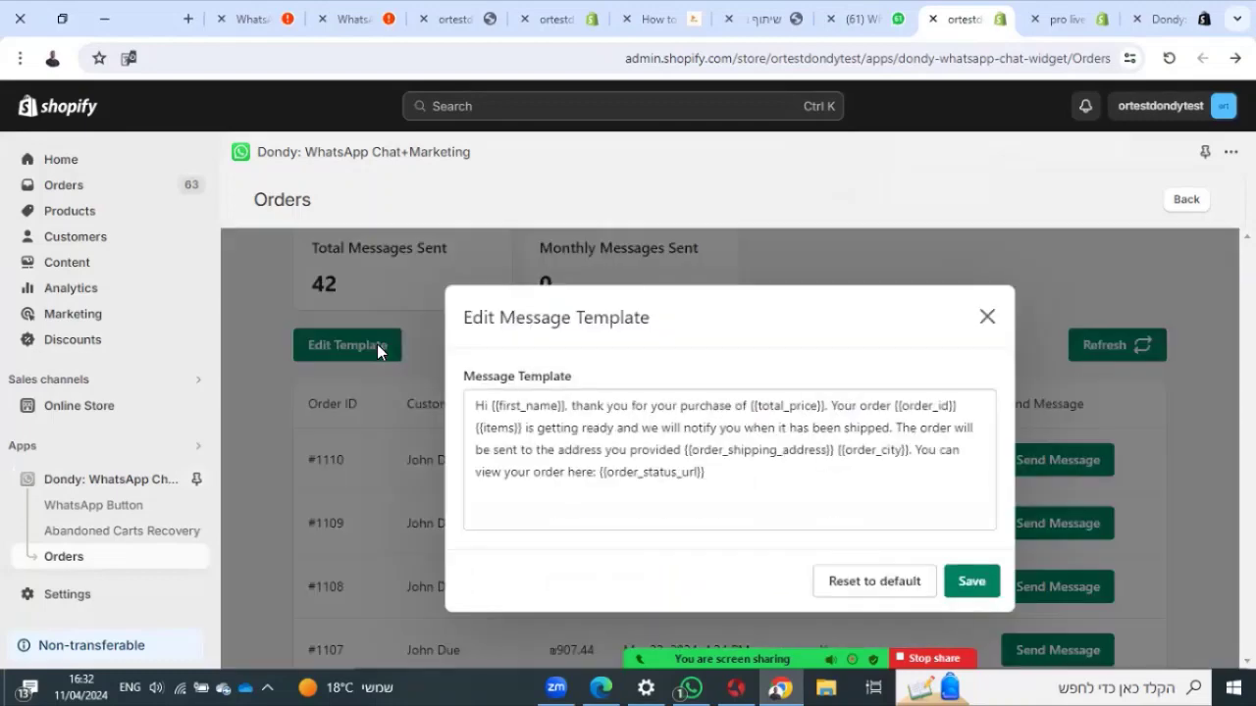
triple_click(562, 424)
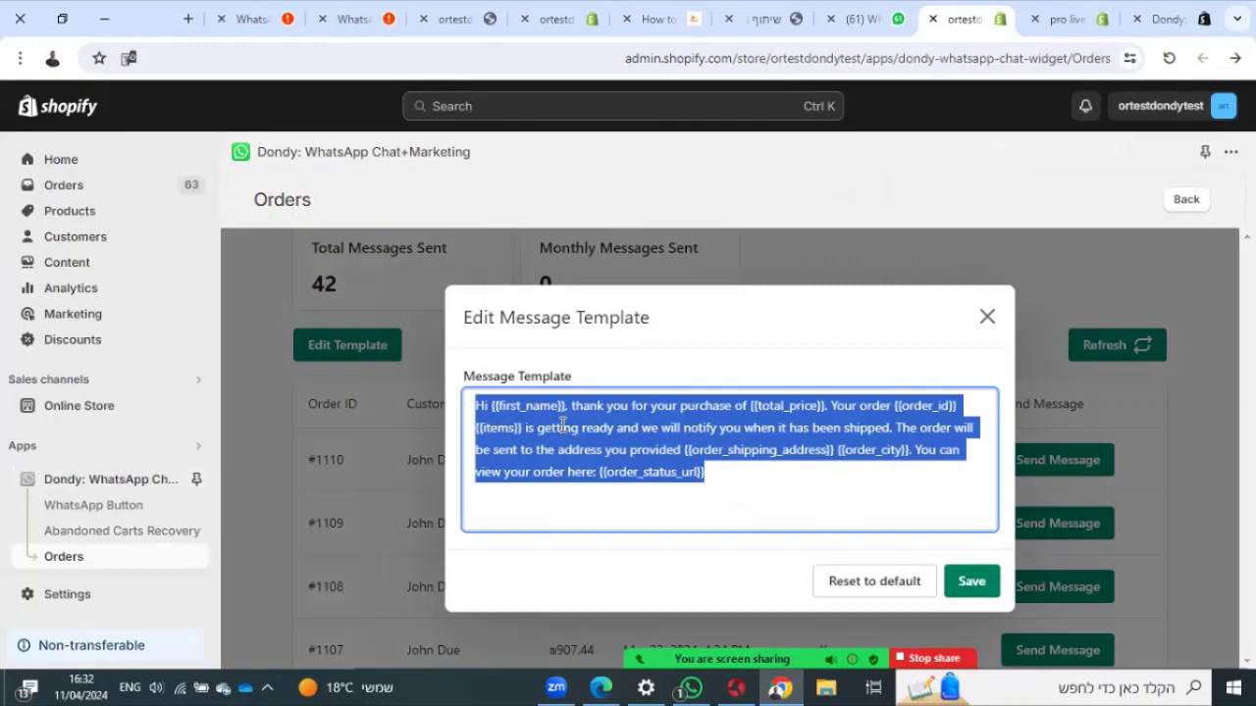
triple_click(561, 426)
left_click(644, 428)
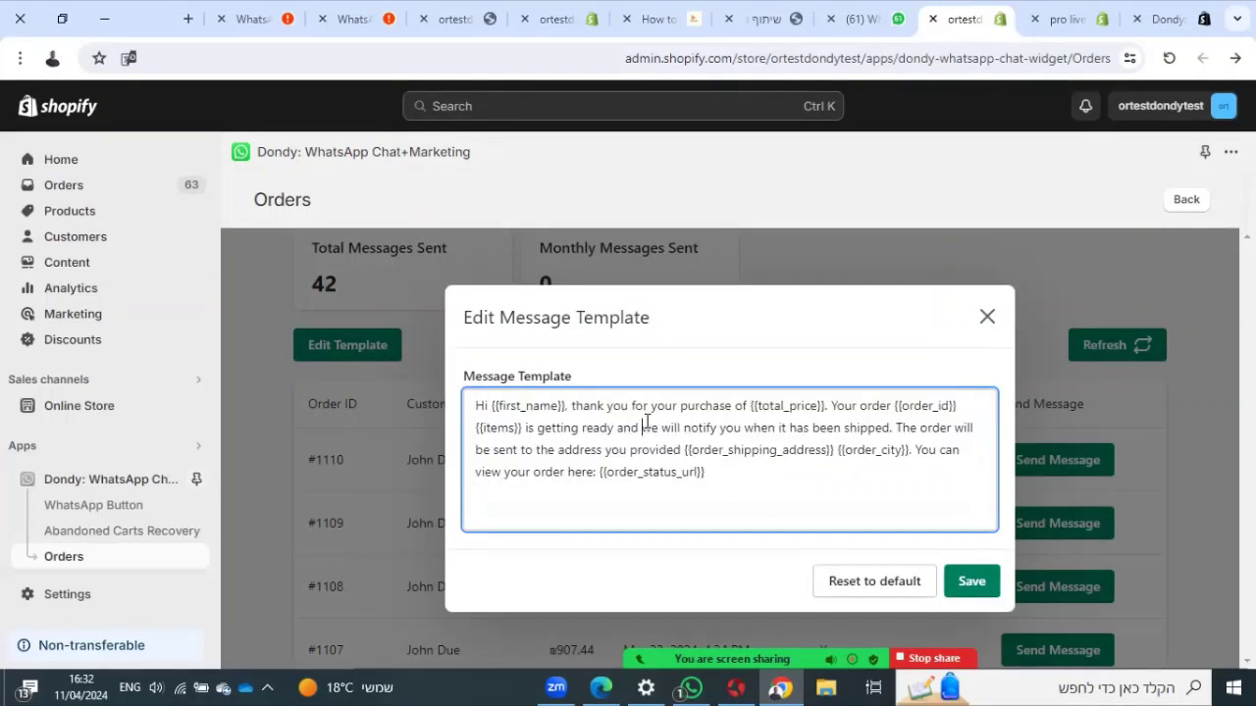
- Close the order template unchanged and scroll to the Automated WhatsApp Messages card
left_click(987, 318)
scroll(877, 418, "down", 1)
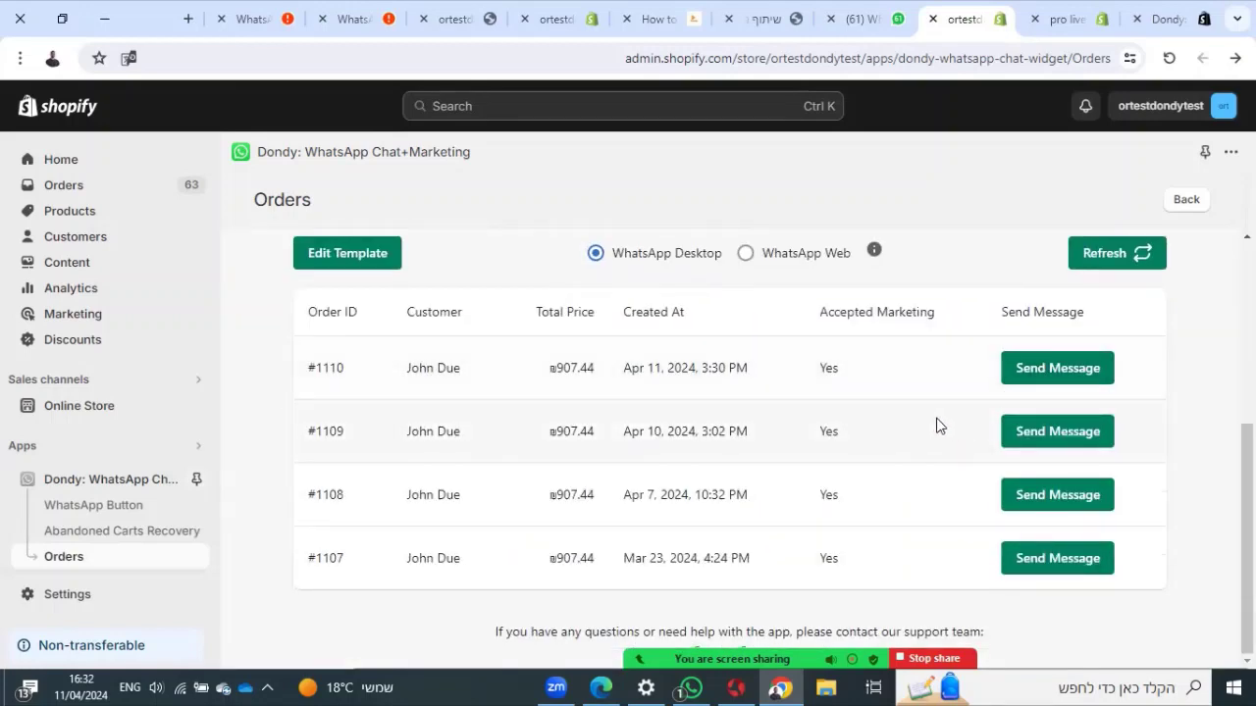
scroll(903, 446, "up", 4)
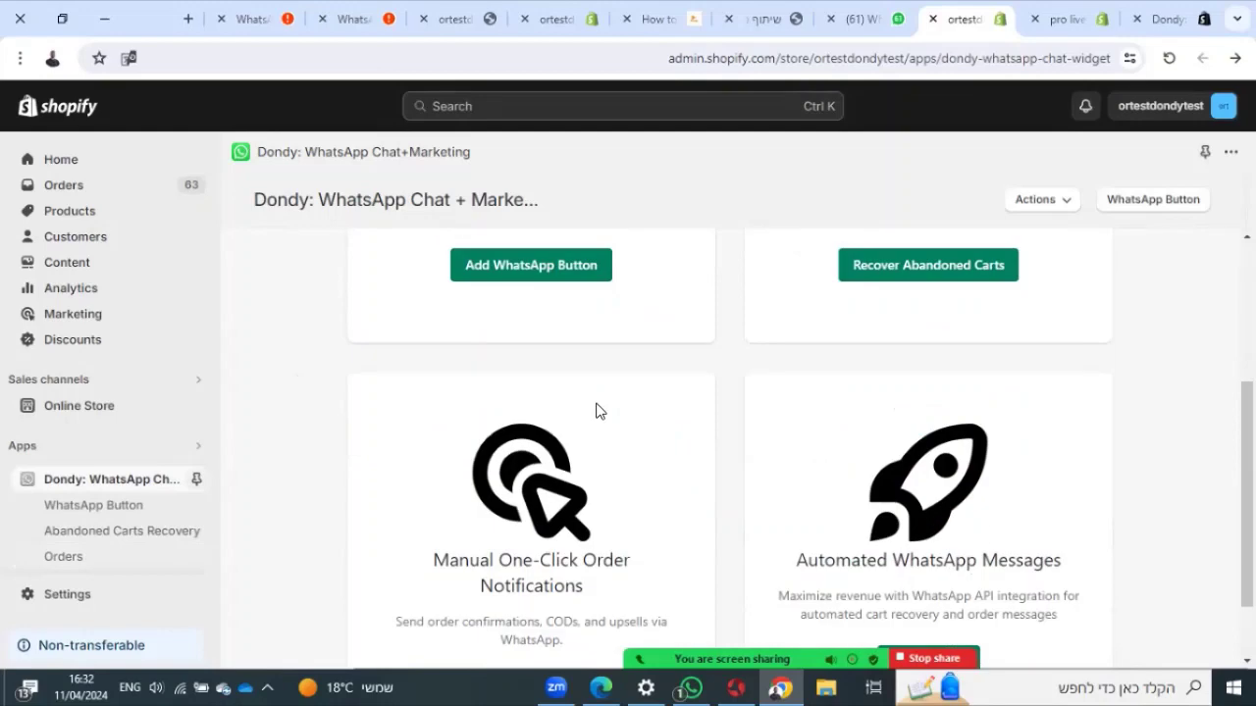
scroll(598, 411, "down", 1)
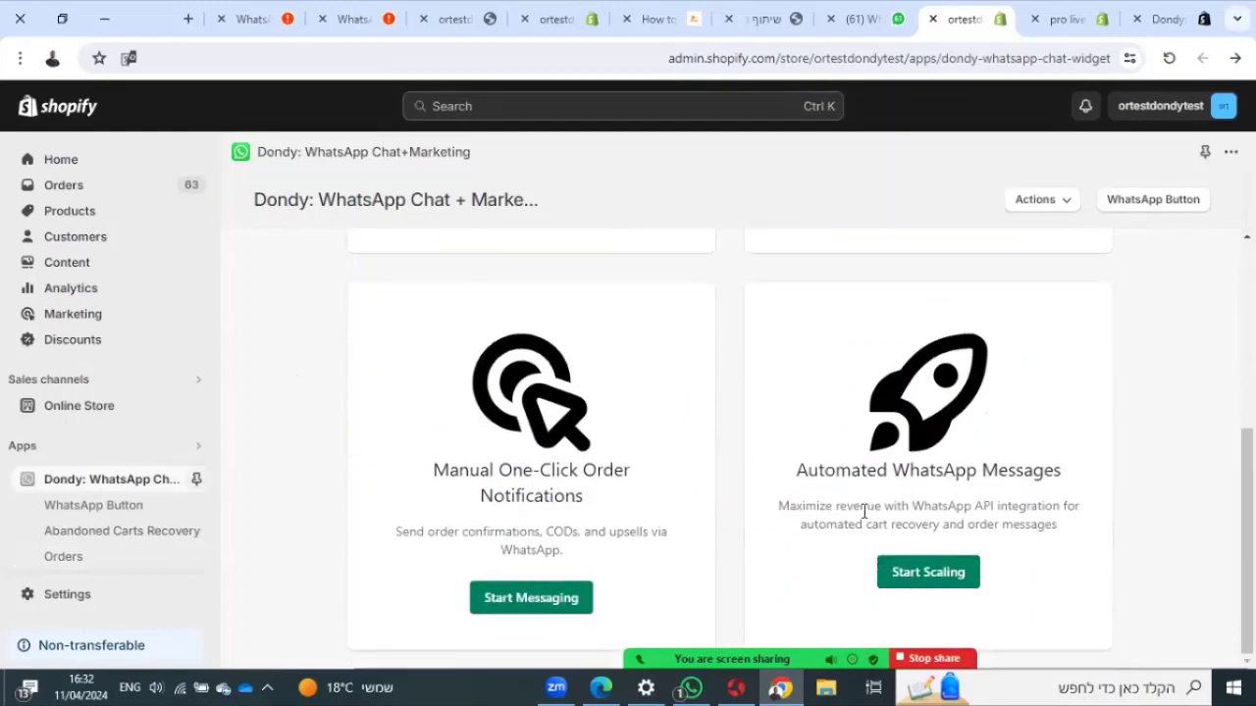
triple_click(815, 469)
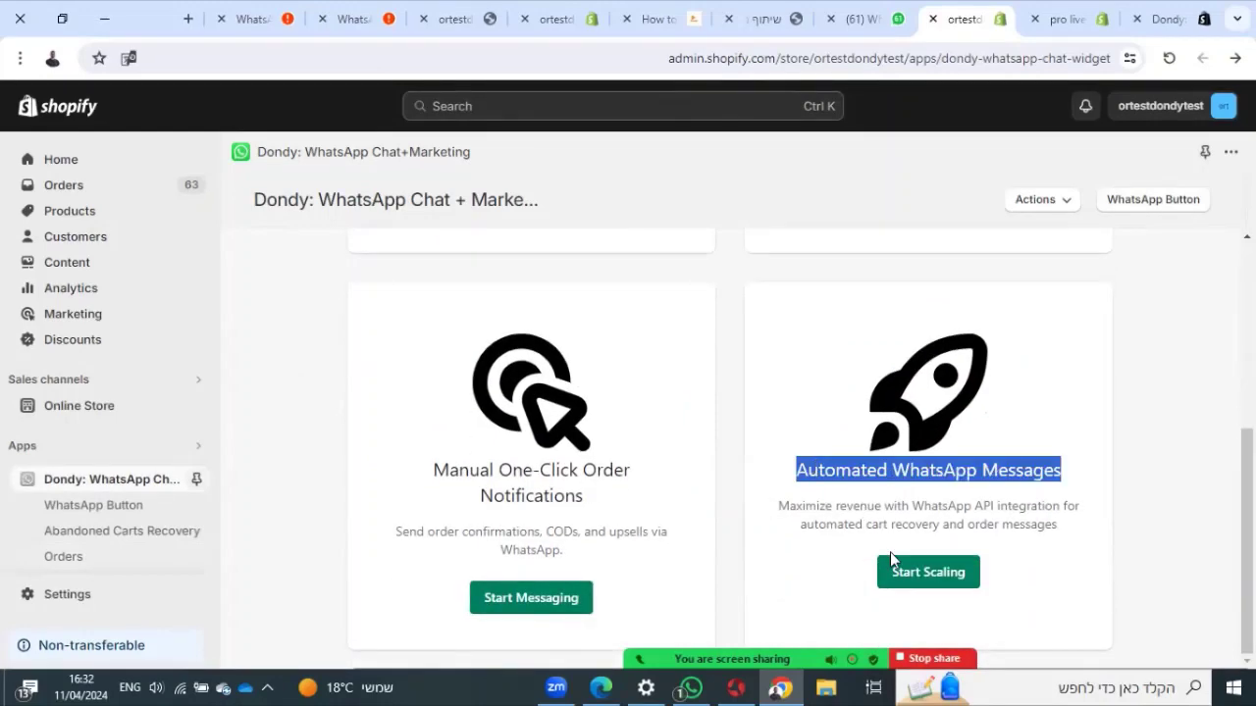
- Open the Automation page and check the $9.75 account balance
left_click(922, 575)
scroll(891, 526, "up", 1)
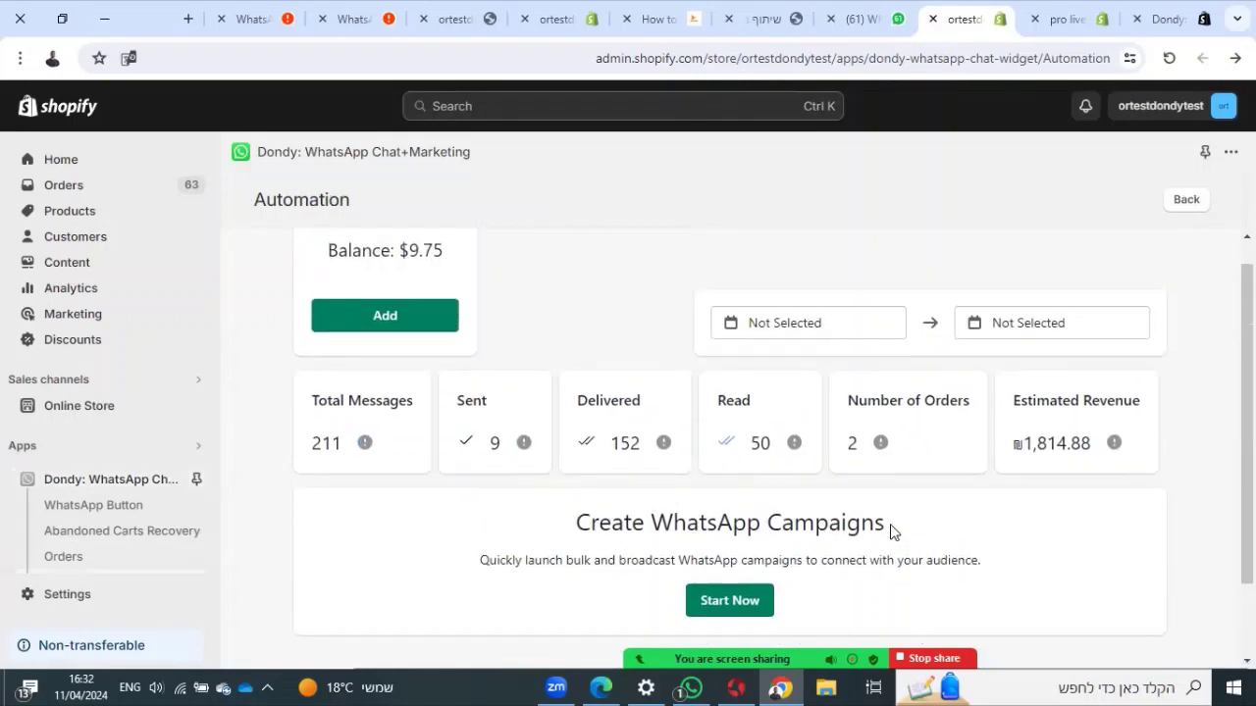
scroll(883, 525, "up", 1)
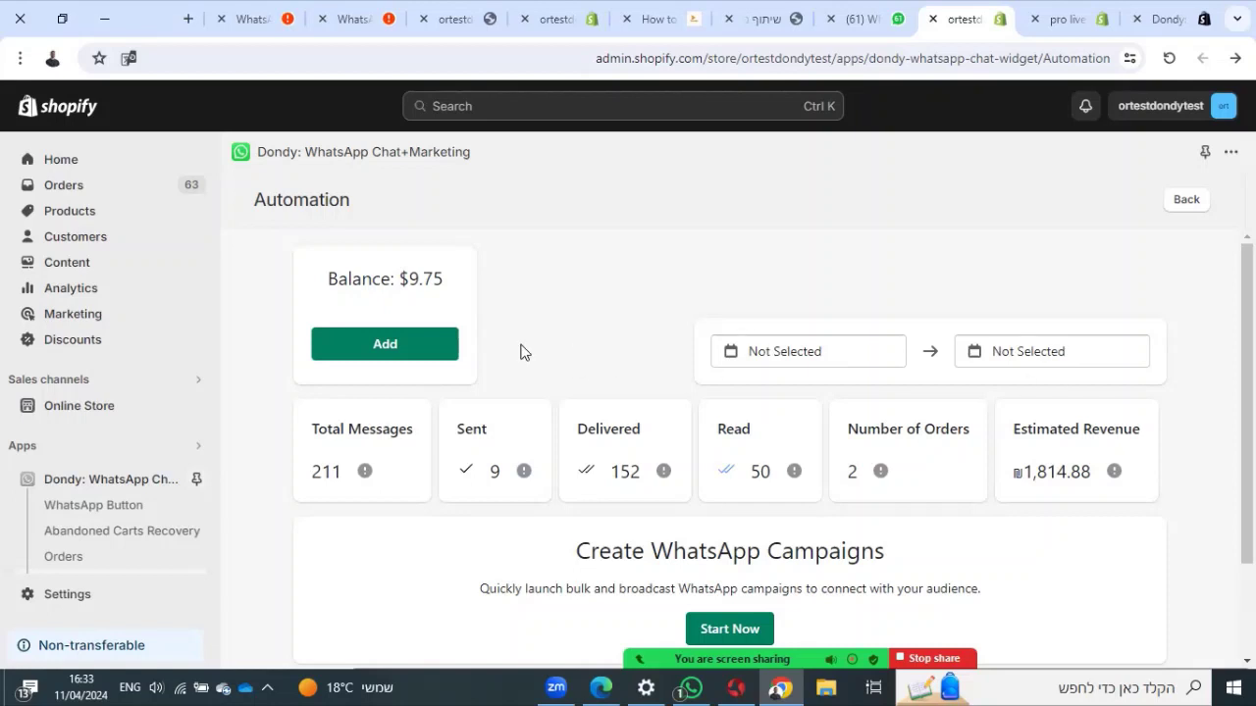
triple_click(371, 282)
triple_click(366, 283)
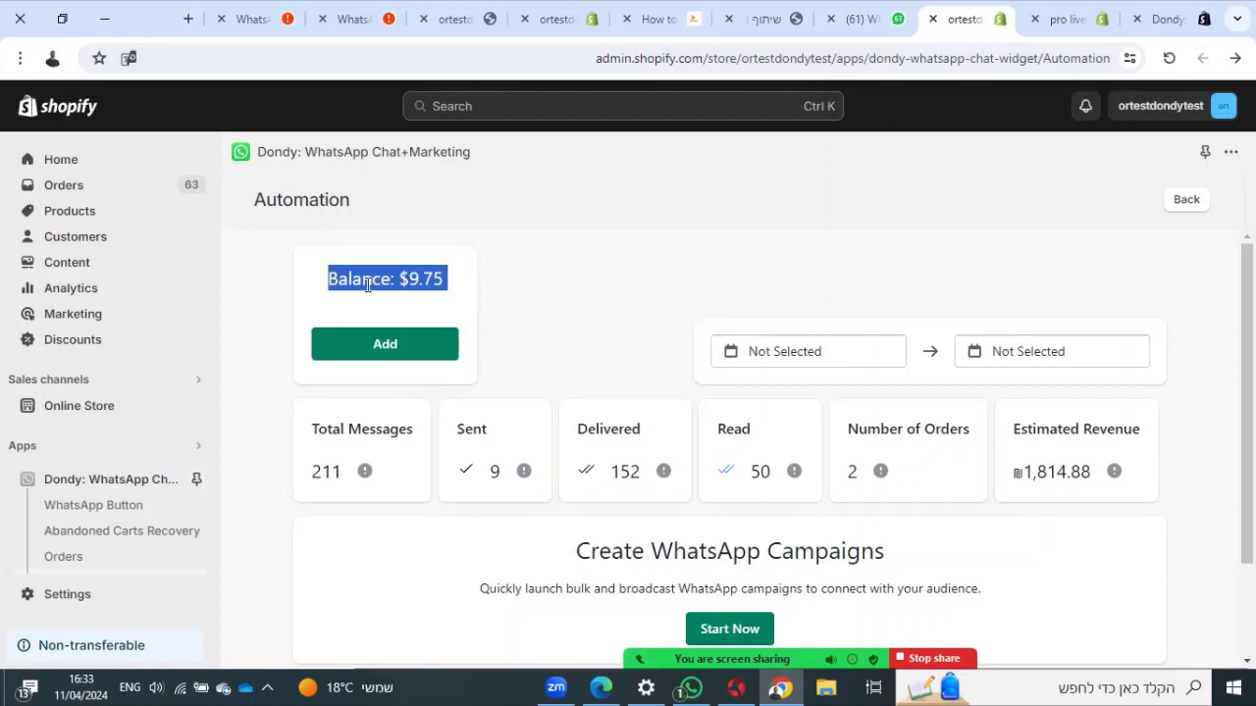
left_click(370, 302)
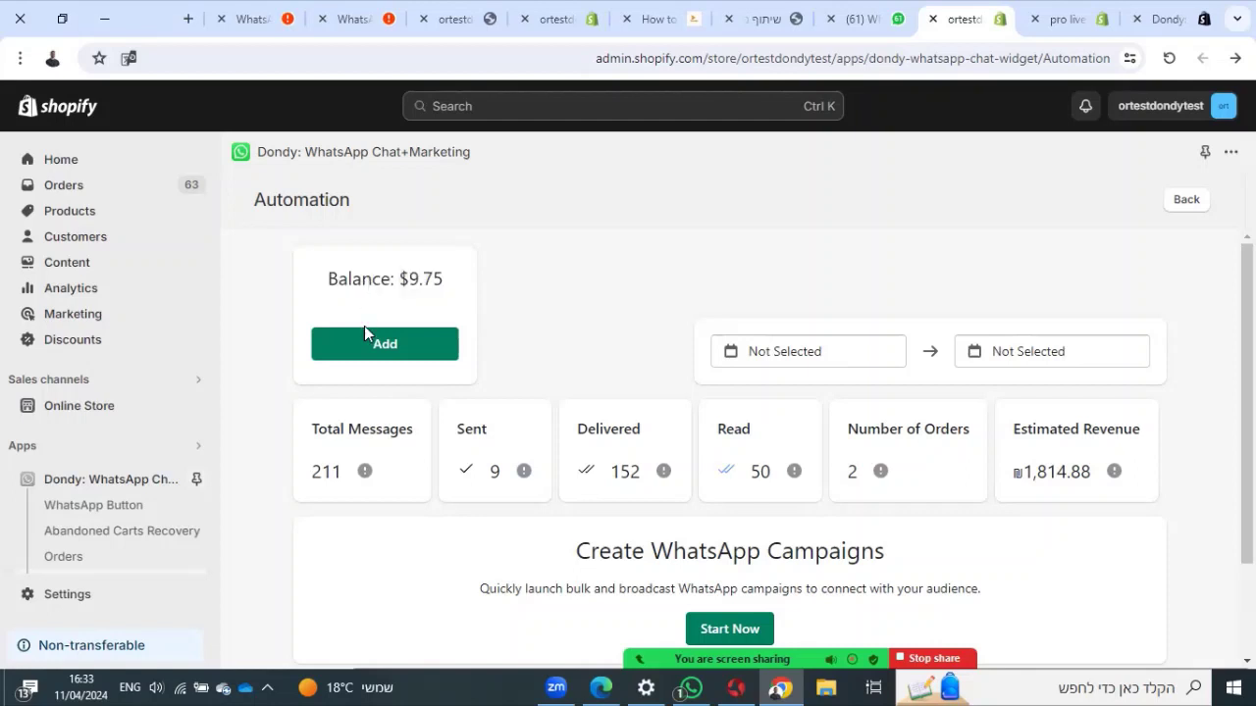
- Review the stats: 211 total messages, 2 orders and ₪1,814.88 estimated revenue
left_click_drag(312, 428, 483, 410)
left_click(461, 422)
double_click(351, 428)
triple_click(439, 453)
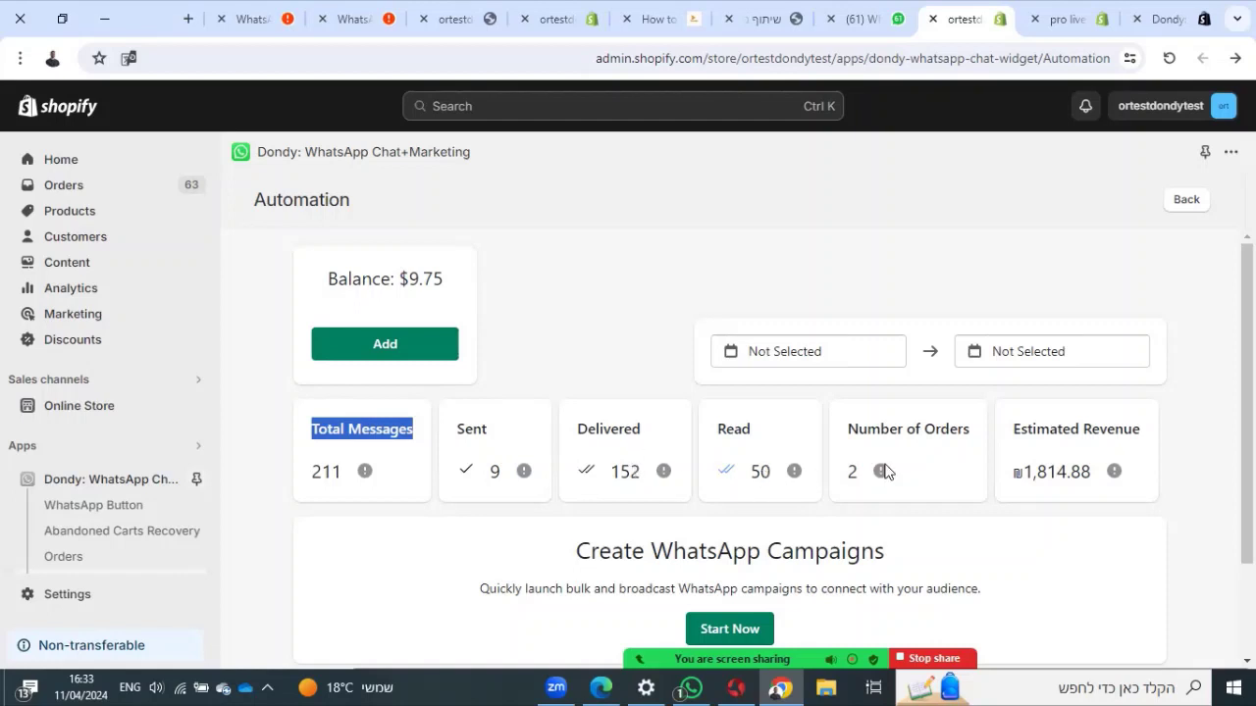
triple_click(961, 429)
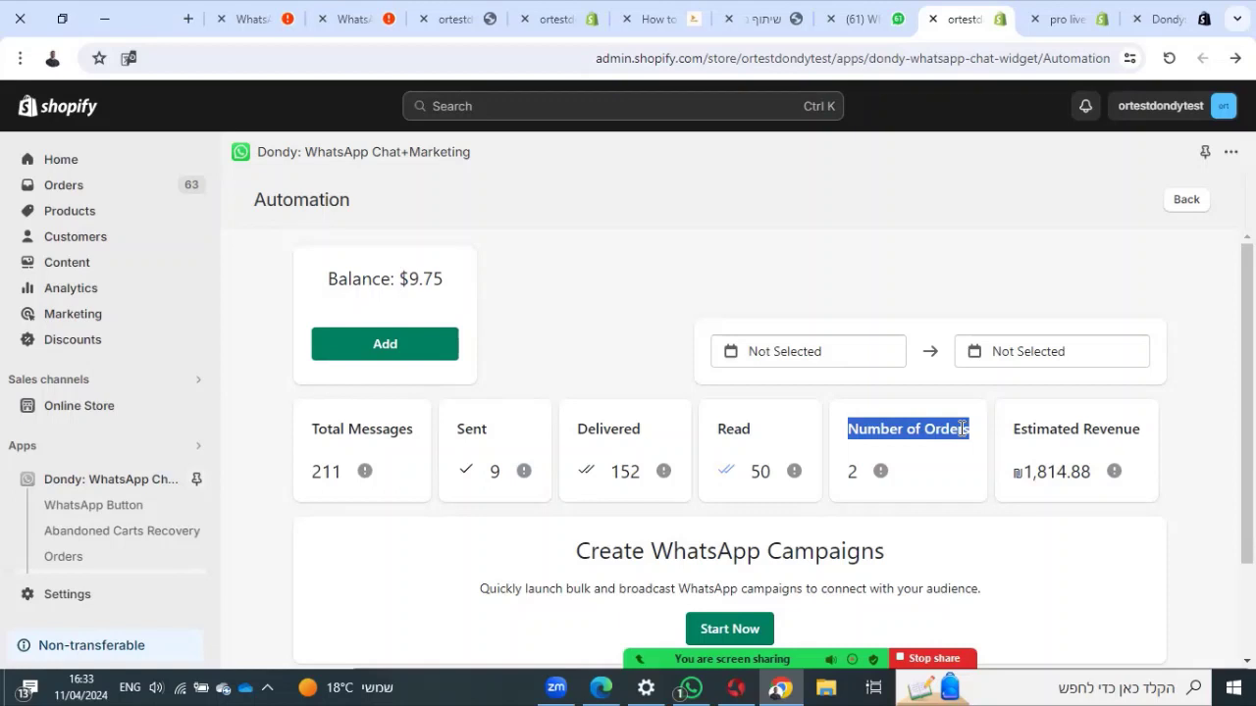
left_click(1103, 434)
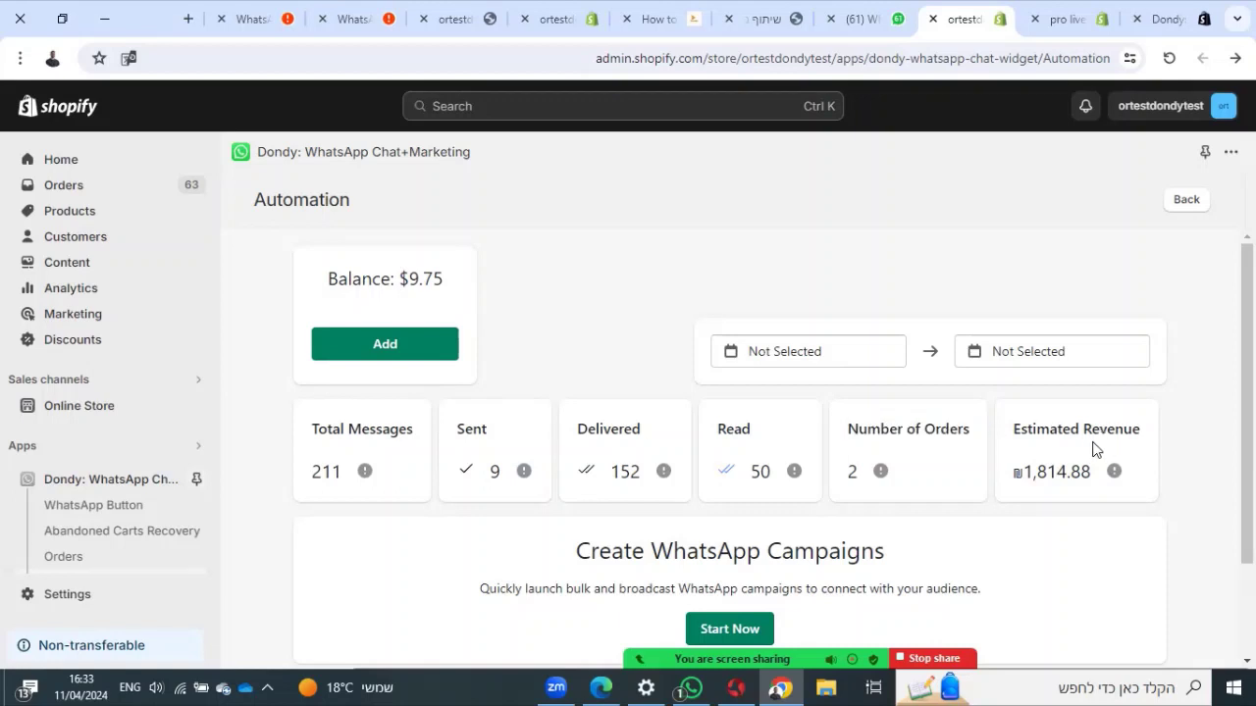
triple_click(1094, 443)
scroll(1056, 456, "down", 1)
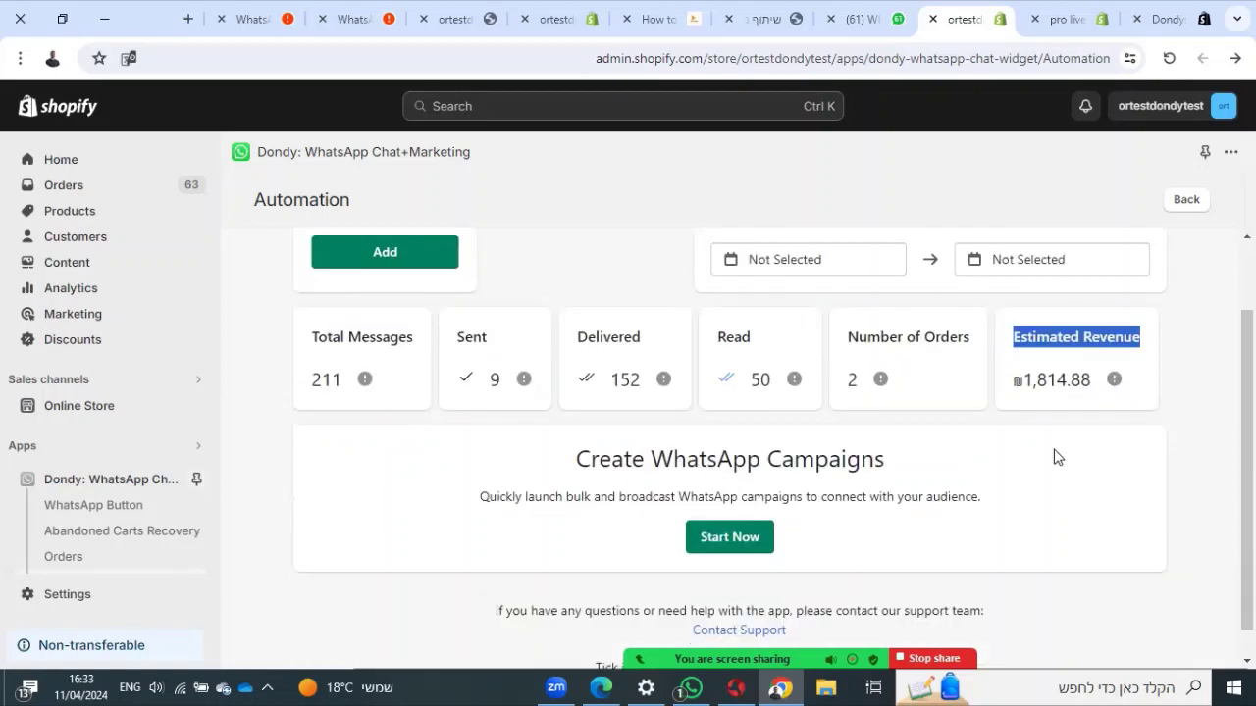
- Create a draft WhatsApp campaign named 'test' and open its '...' actions menu
left_click(728, 550)
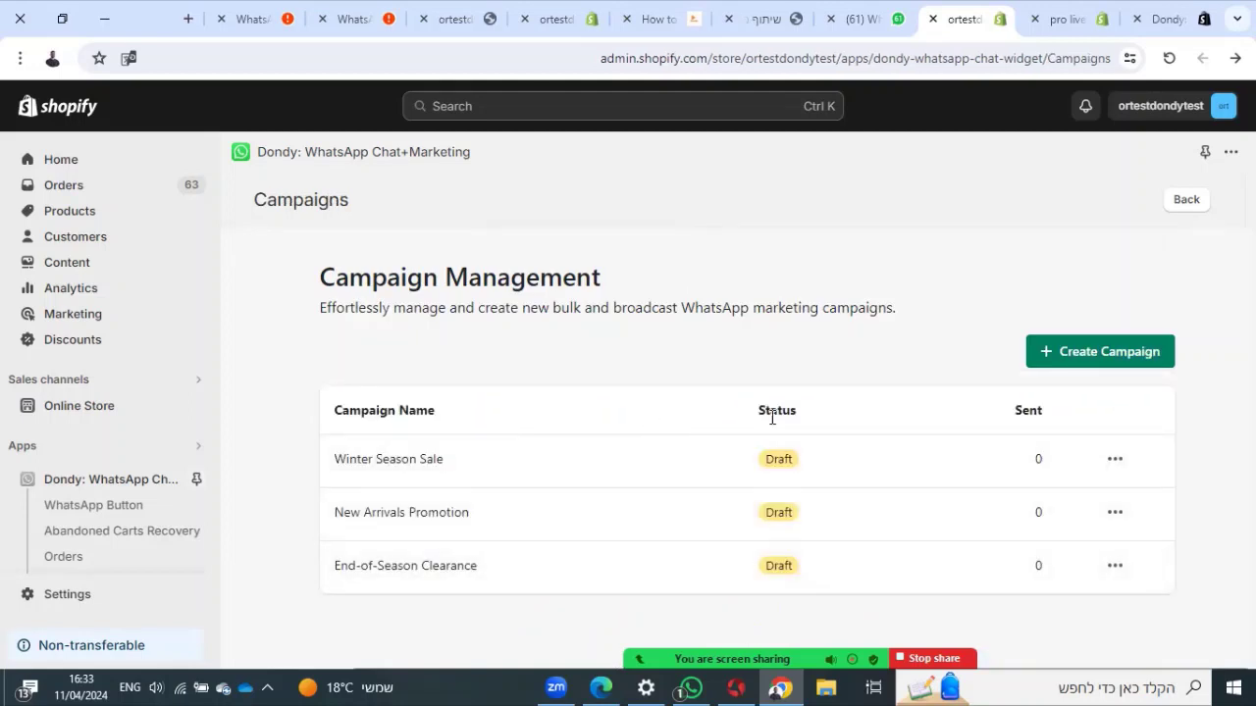
left_click(1070, 365)
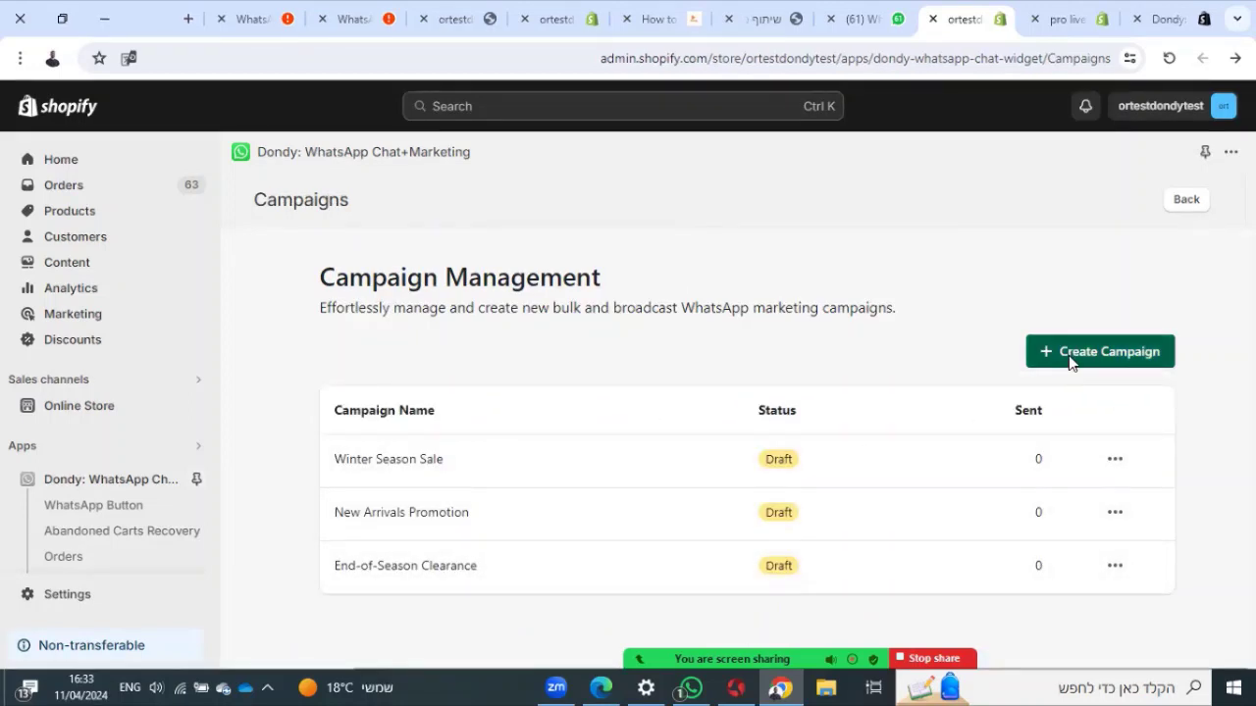
left_click(673, 392)
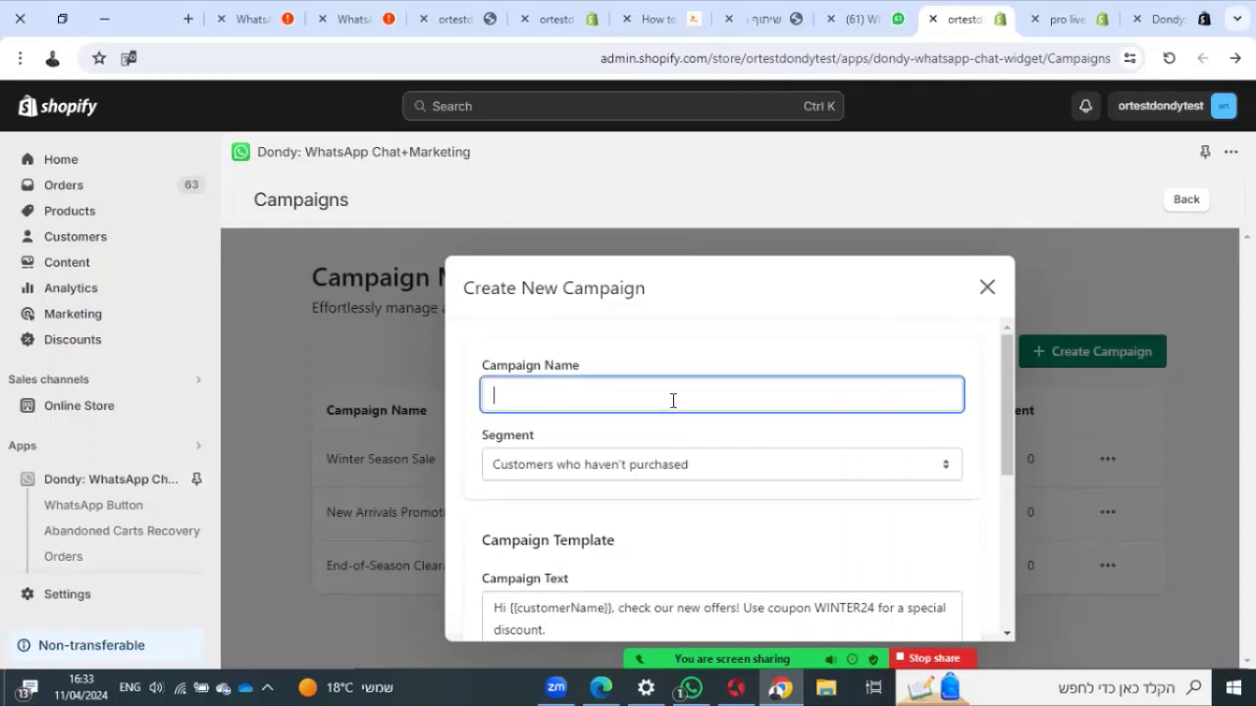
type("test")
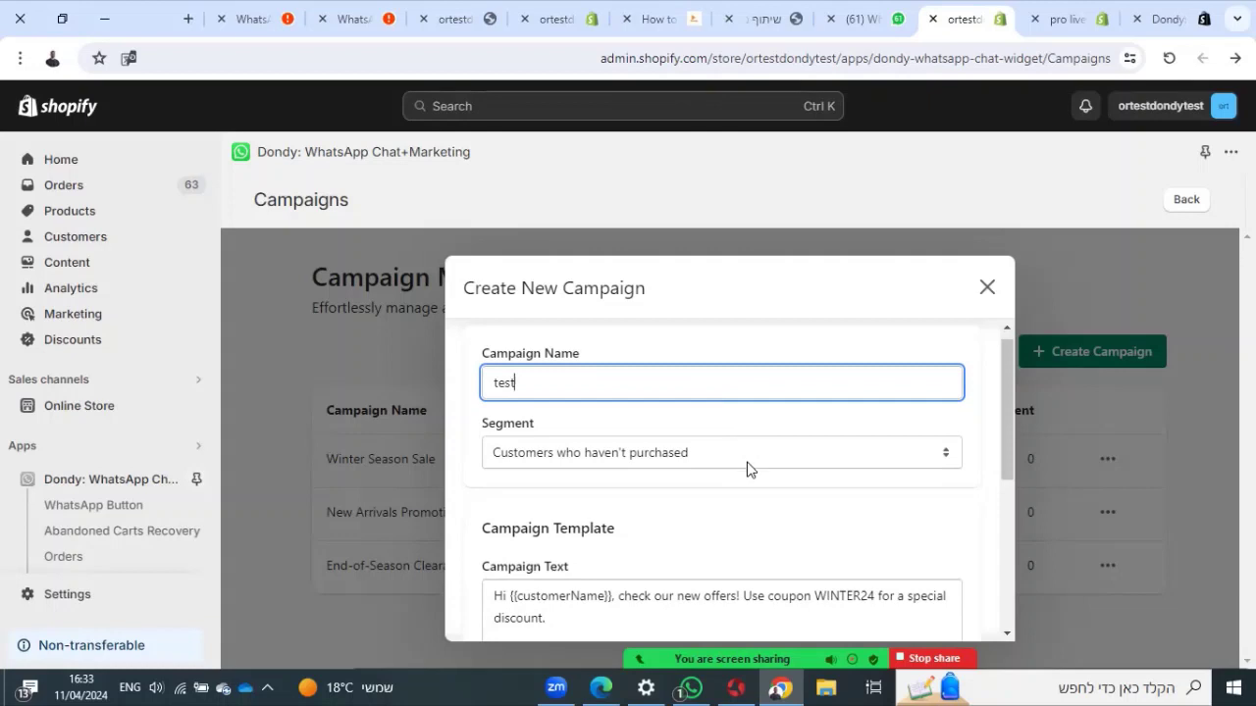
scroll(749, 468, "down", 4)
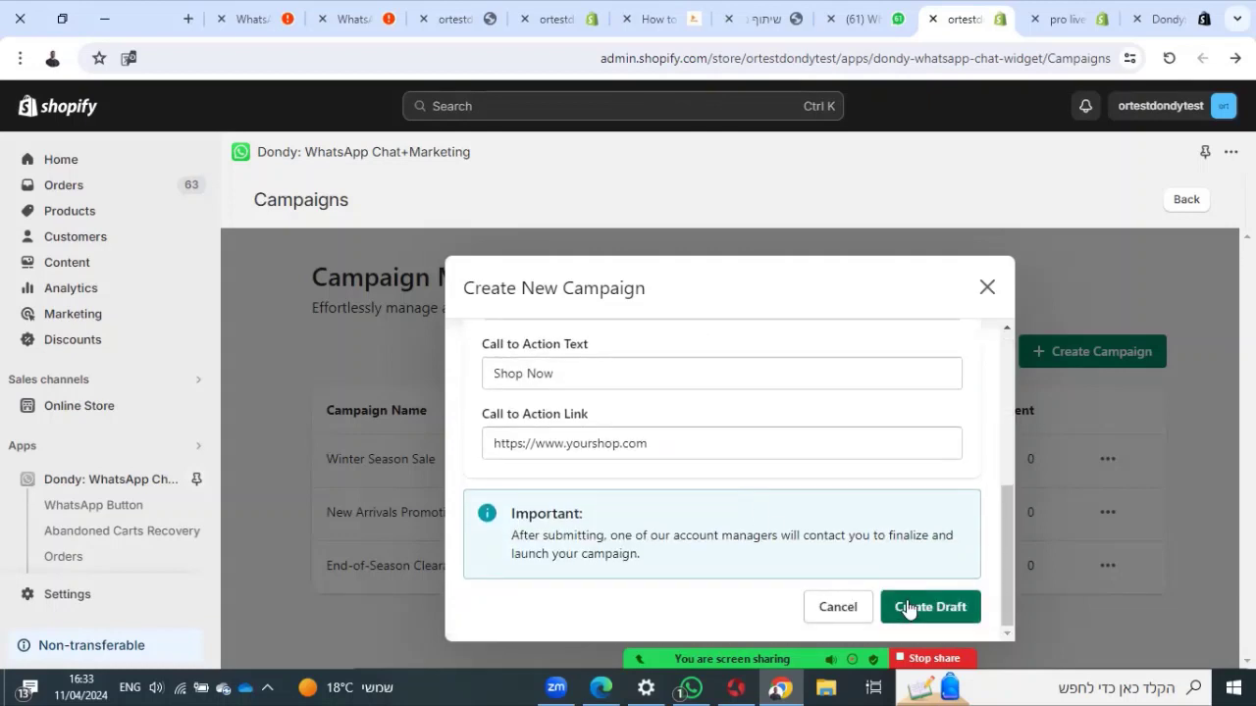
left_click(908, 612)
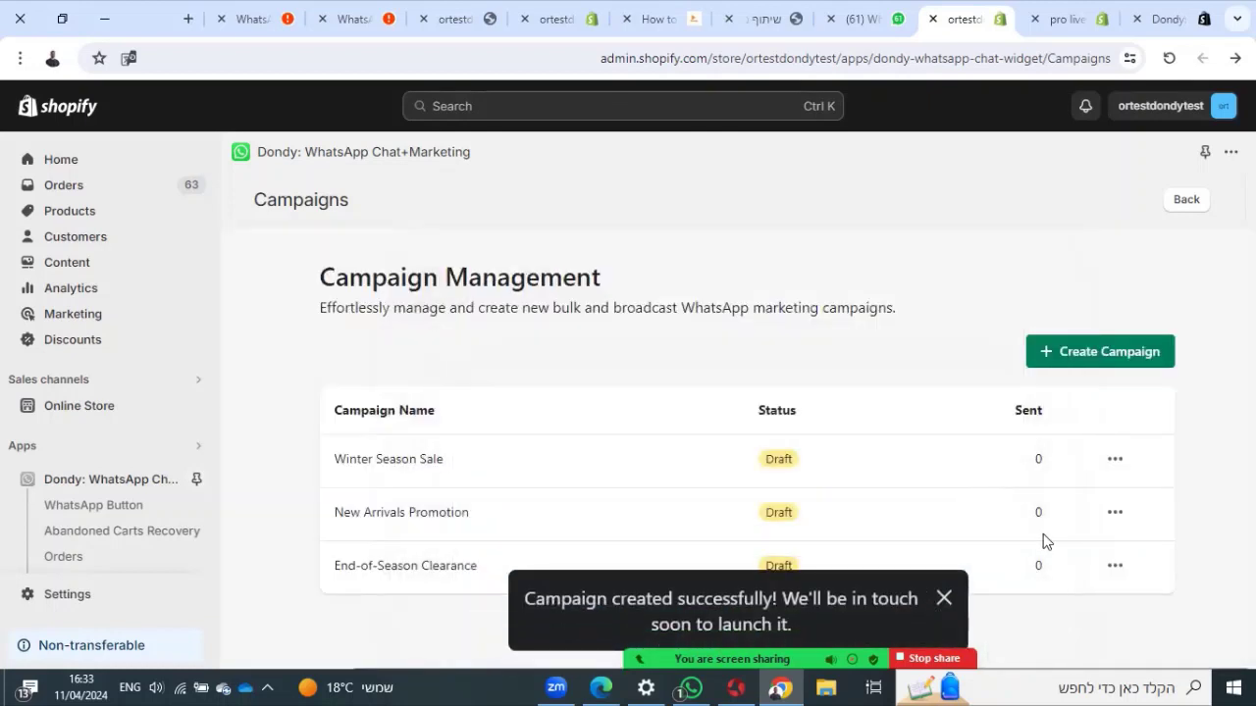
left_click(1105, 463)
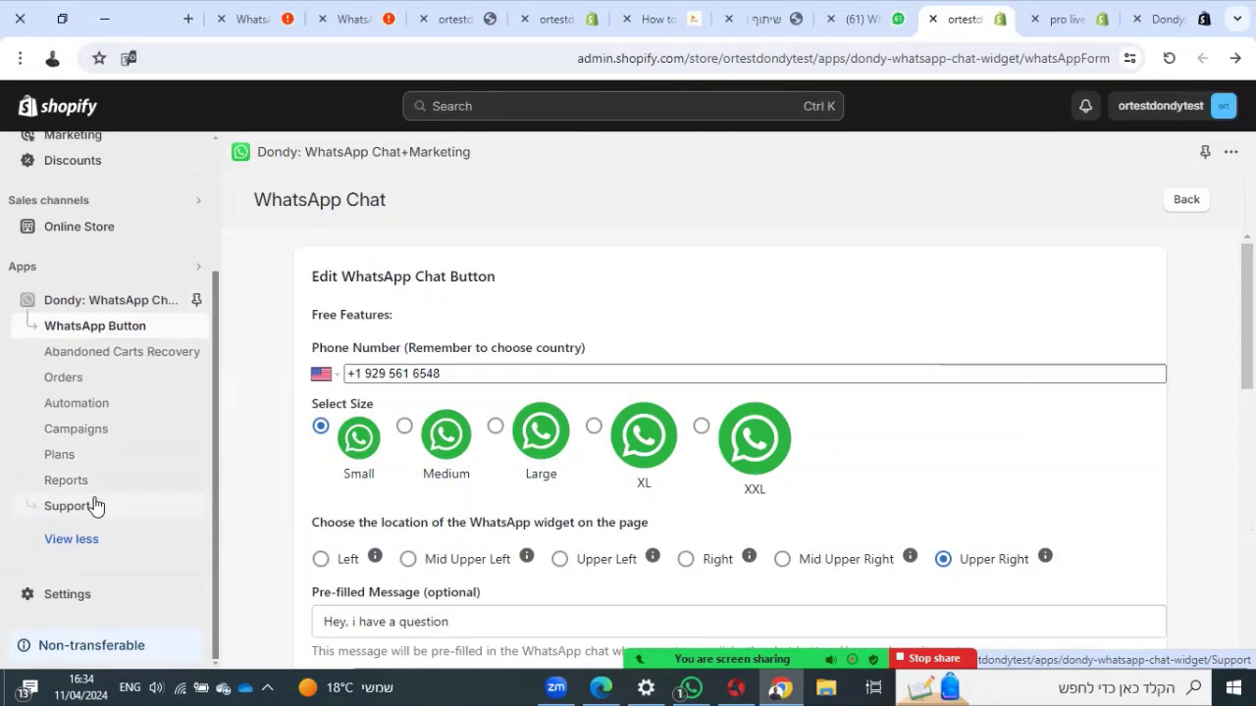
- Open Support and expand the FAQs on missing button, messages, extra features and preview behaviour
left_click(96, 506)
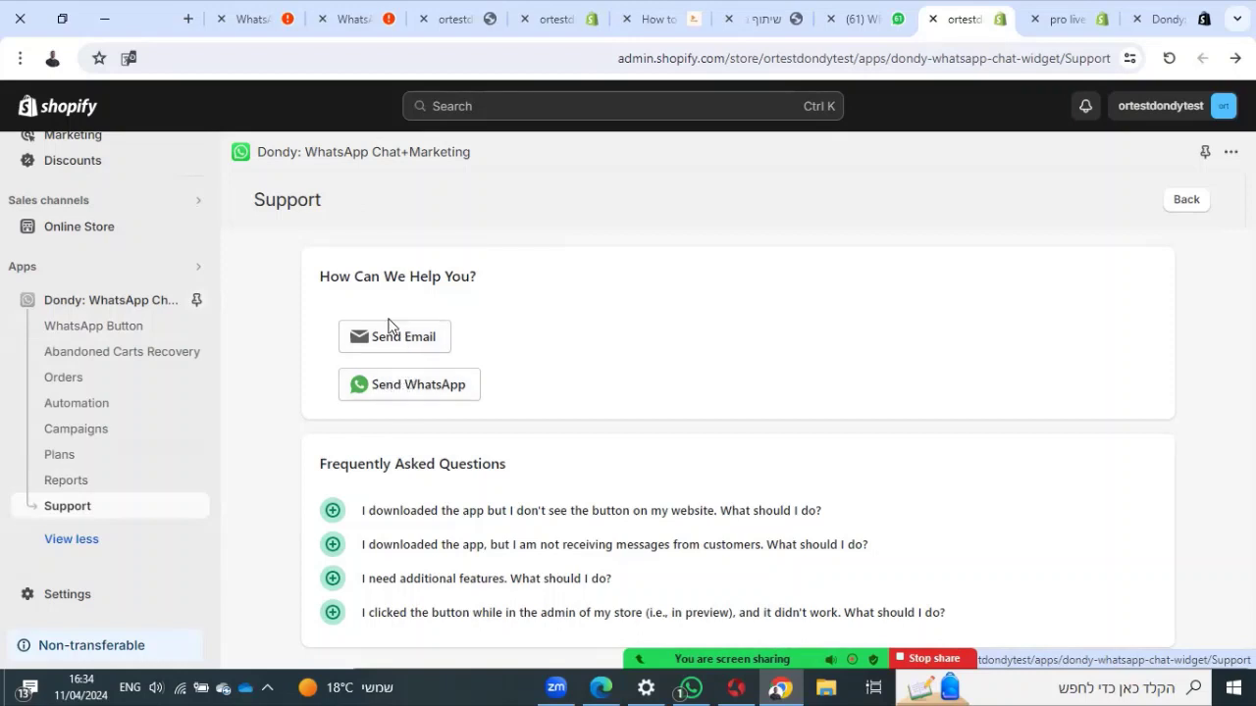
left_click(333, 512)
scroll(332, 534, "down", 1)
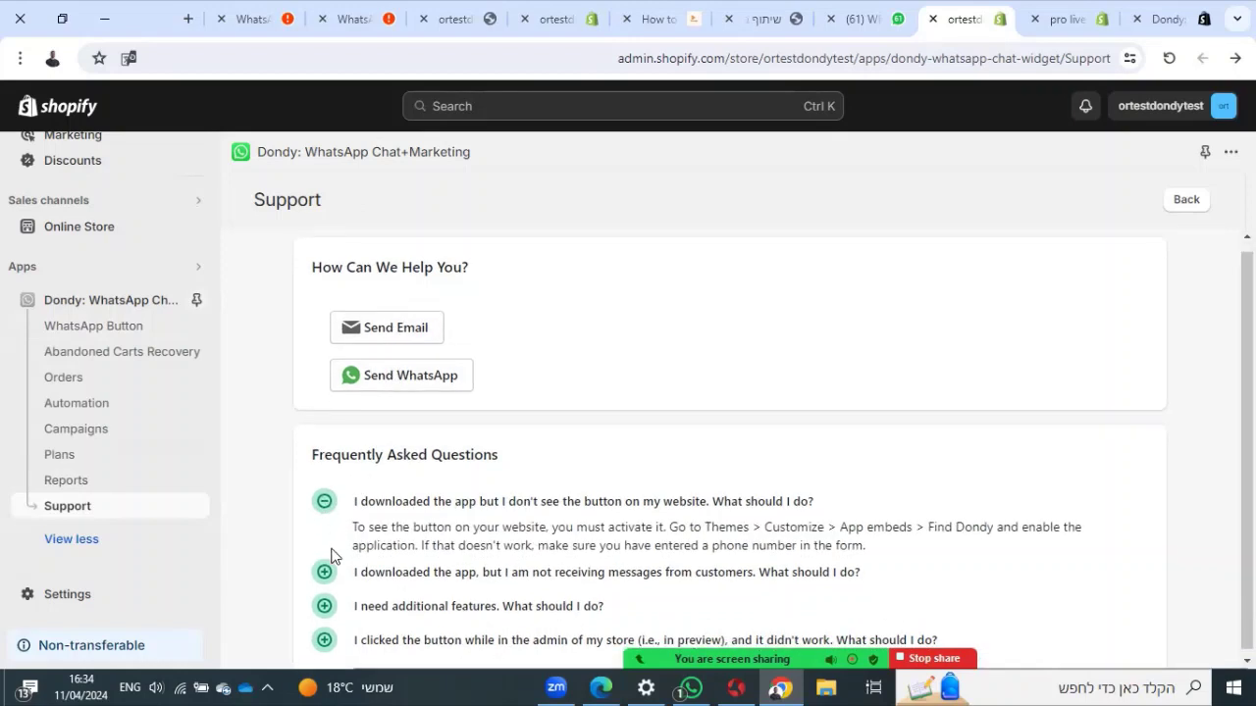
left_click(324, 567)
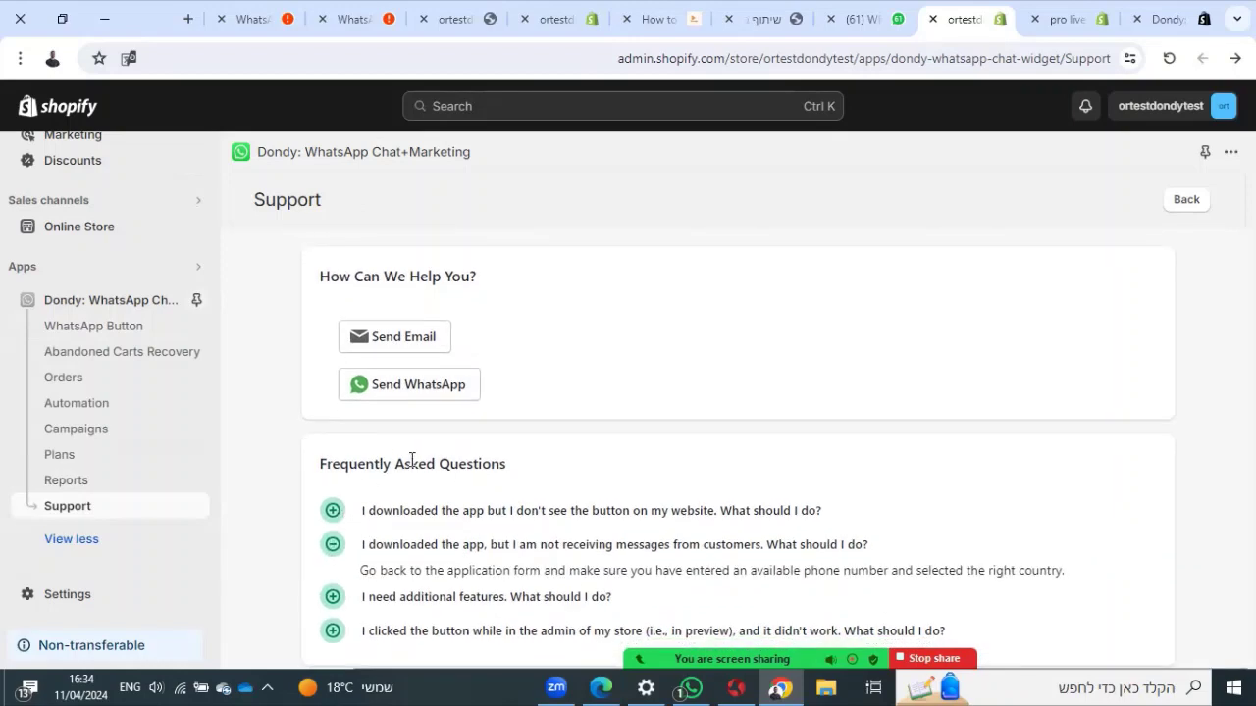
left_click(333, 595)
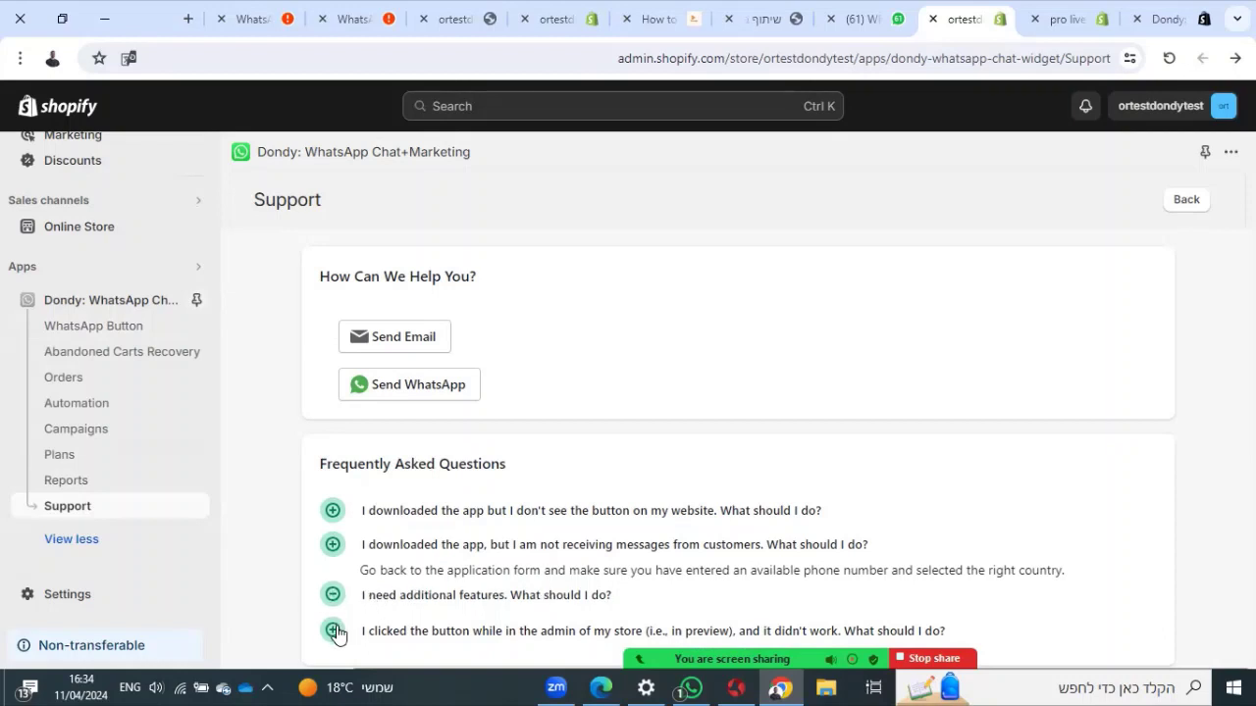
left_click(333, 631)
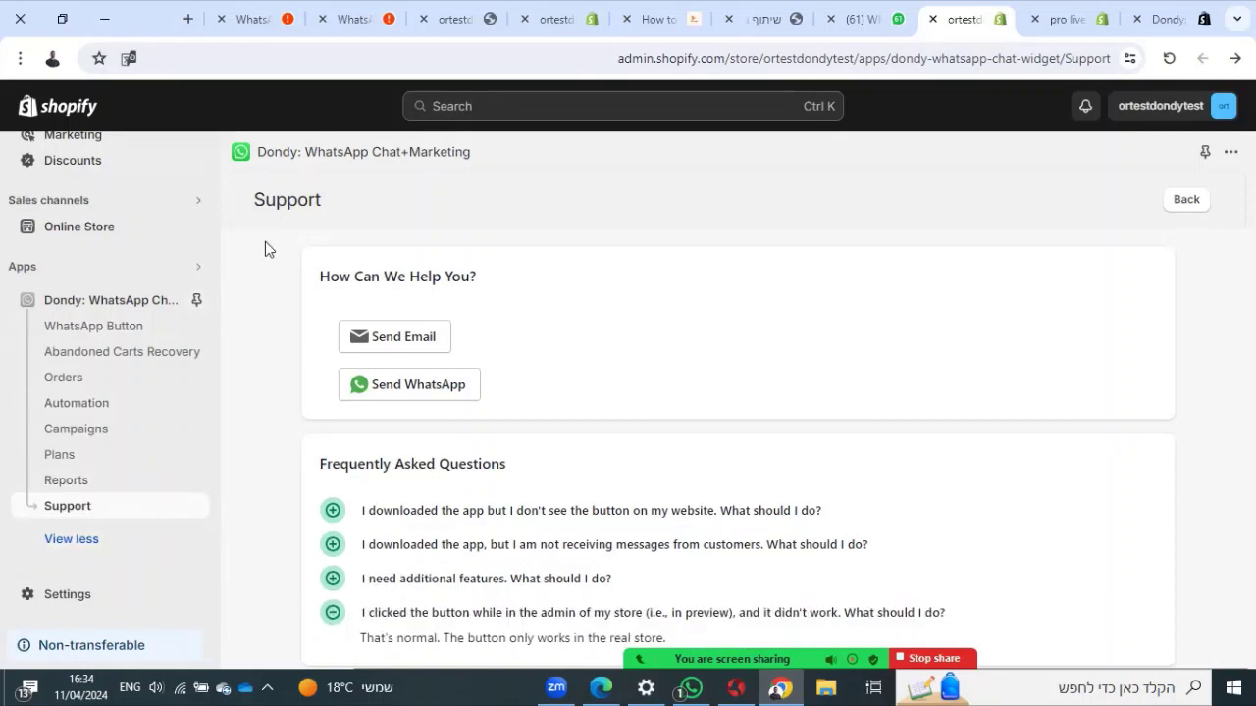
- Open the Plans page and scroll through the feature comparison table
left_click(134, 449)
scroll(675, 373, "down", 2)
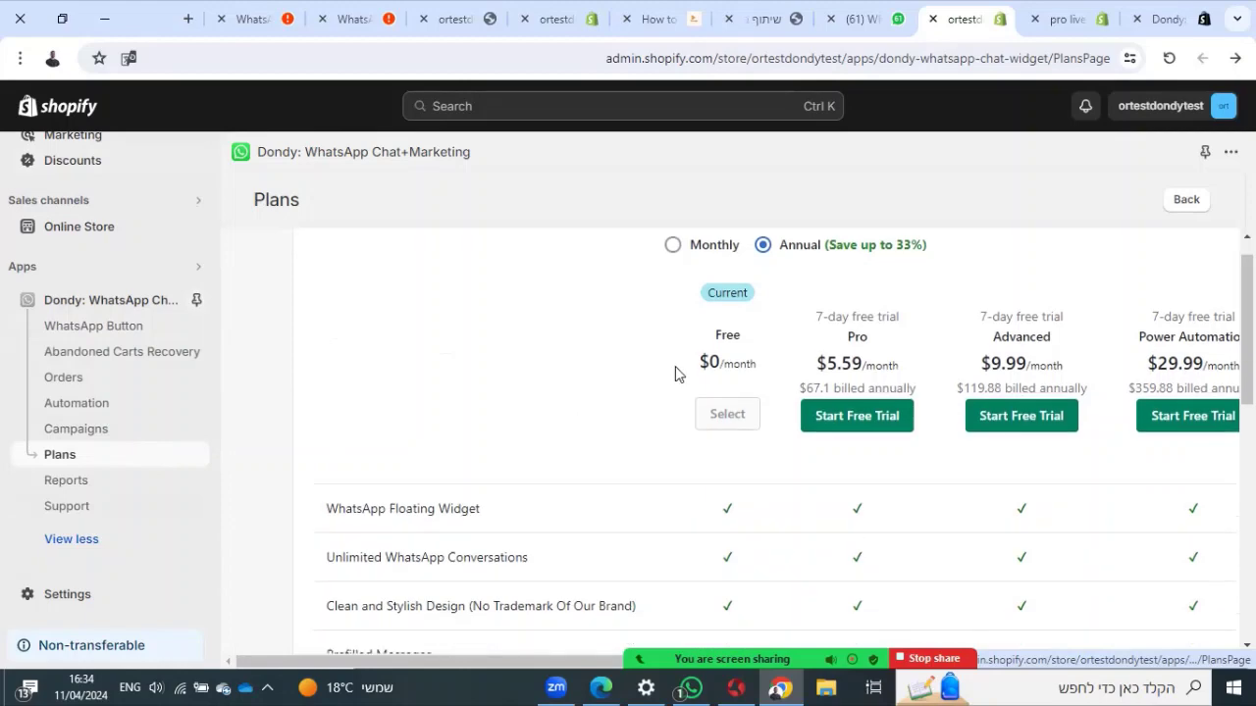
scroll(675, 372, "down", 5)
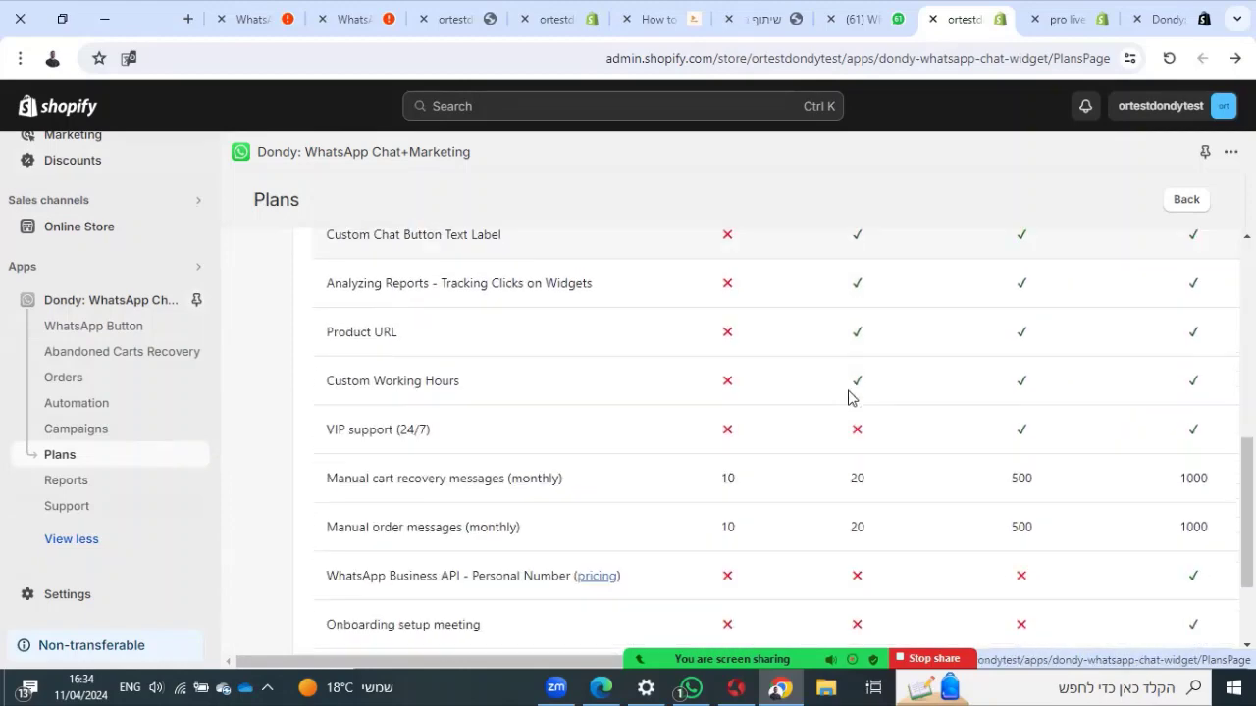
scroll(849, 397, "down", 1)
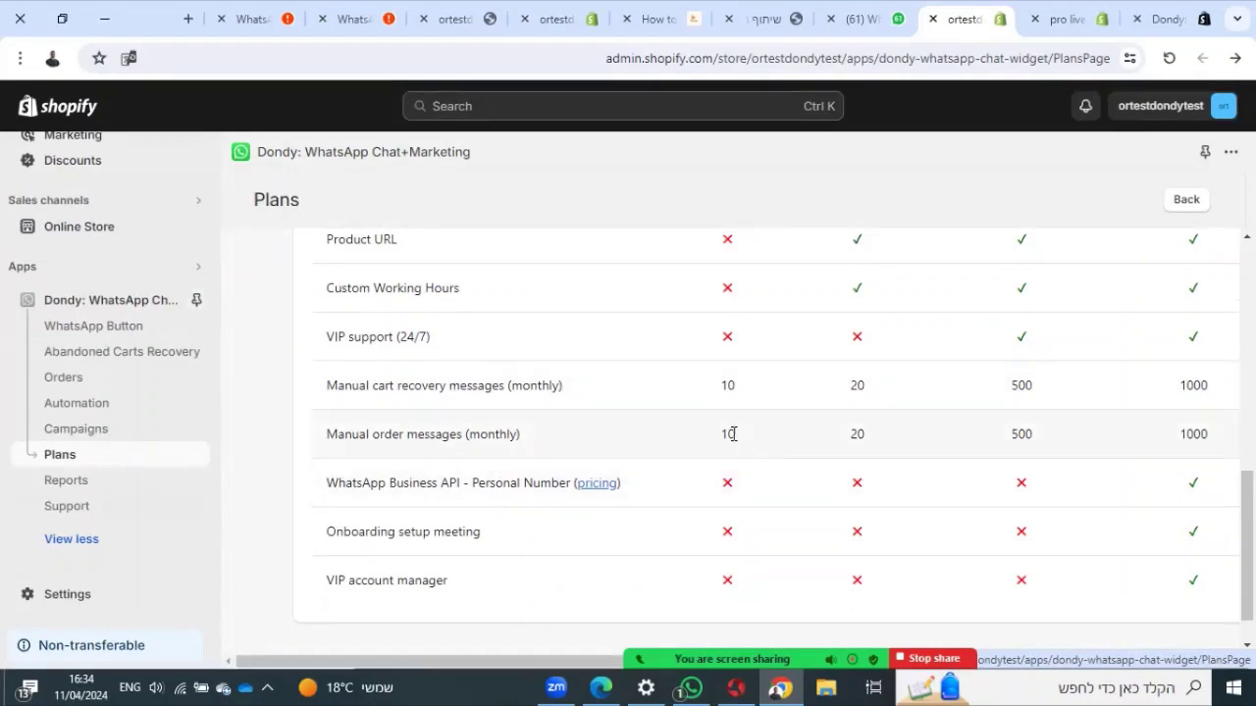
left_click_drag(563, 662, 616, 659)
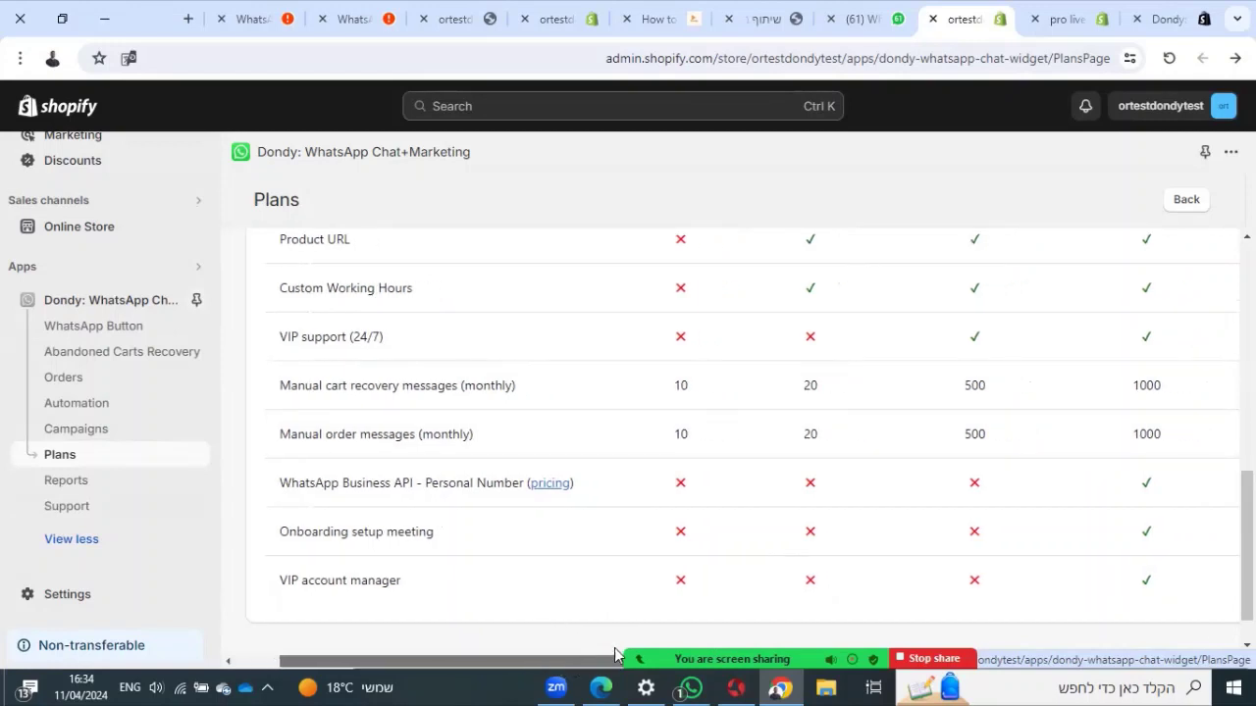
scroll(712, 385, "up", 1)
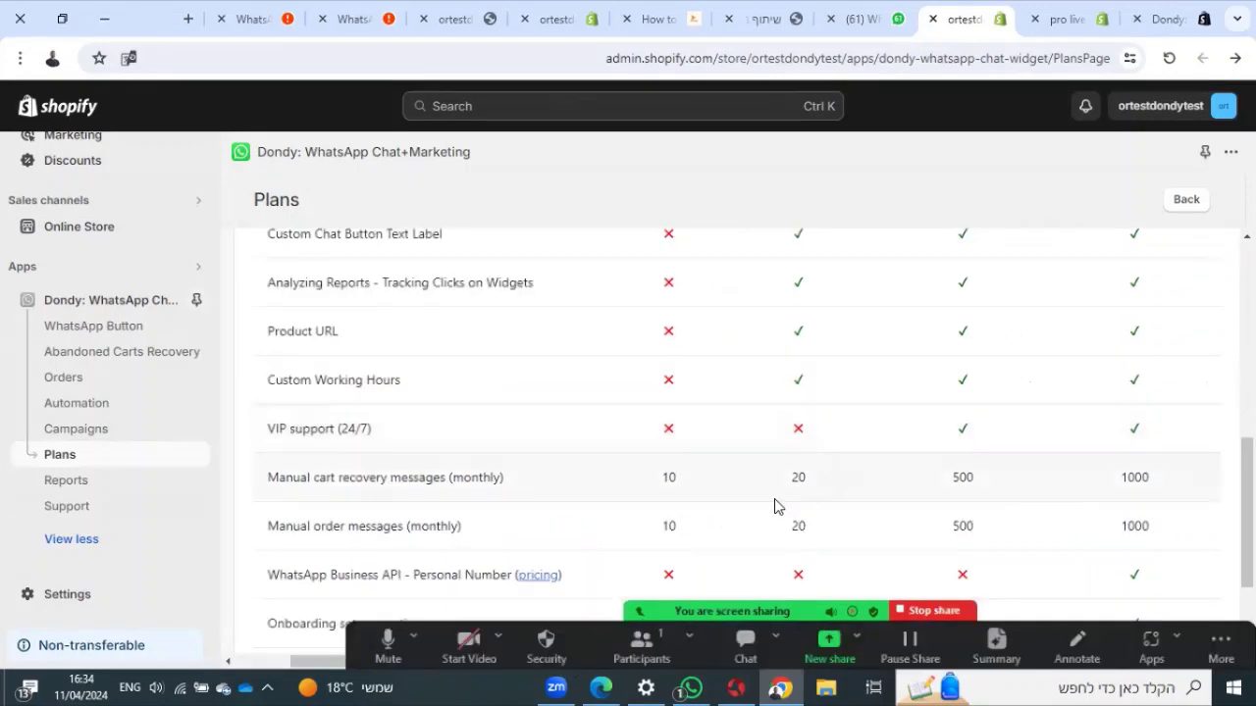
scroll(668, 471, "up", 5)
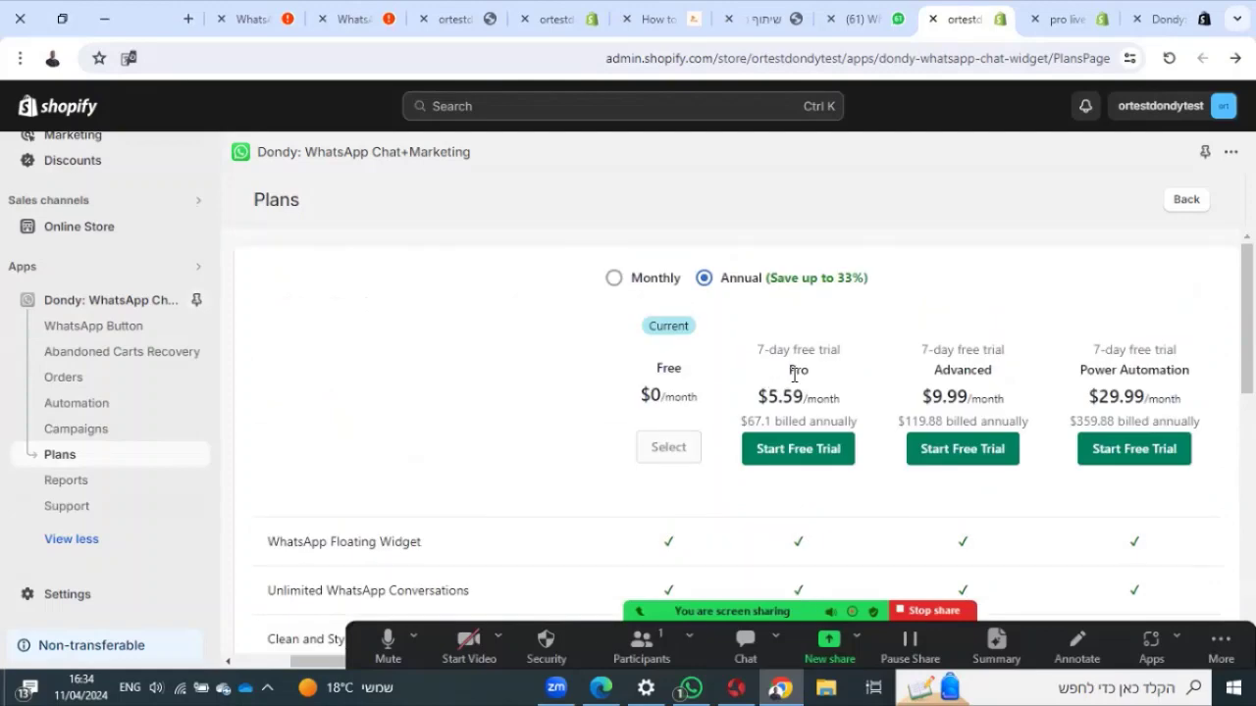
- Check the Onboarding and VIP account manager rows, then show Monthly plan pricing
scroll(795, 374, "down", 8)
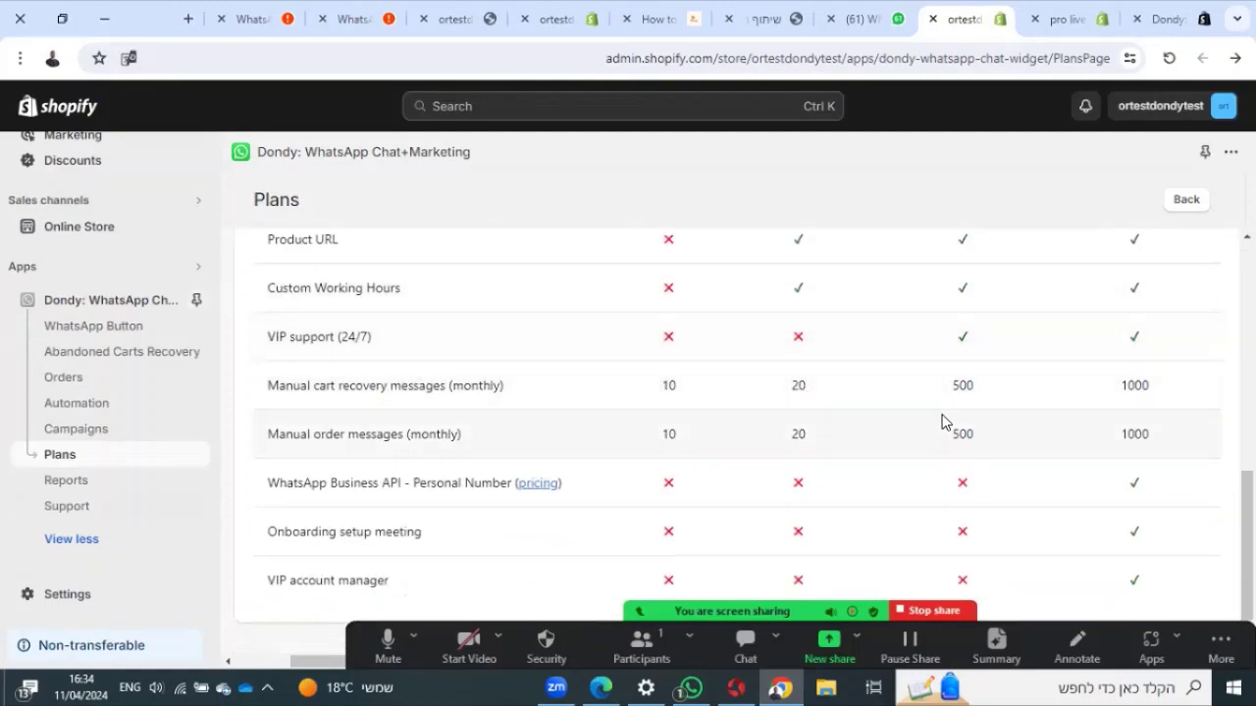
scroll(956, 422, "up", 6)
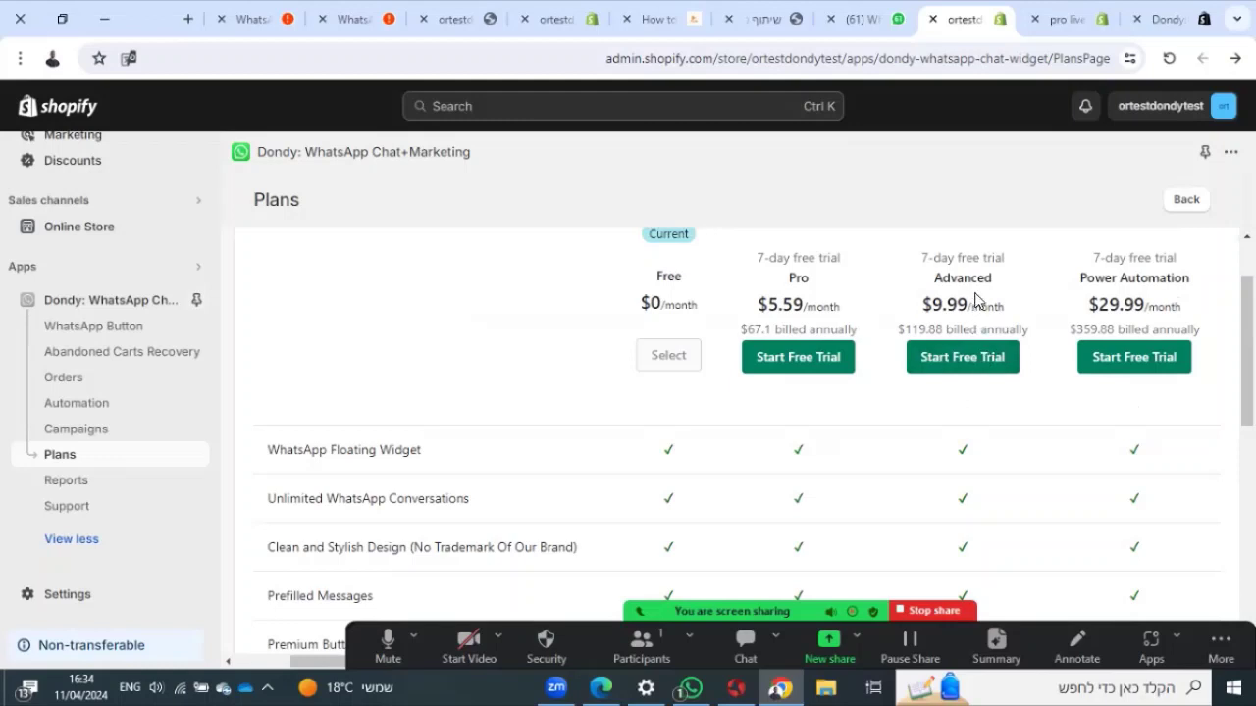
scroll(979, 391, "down", 8)
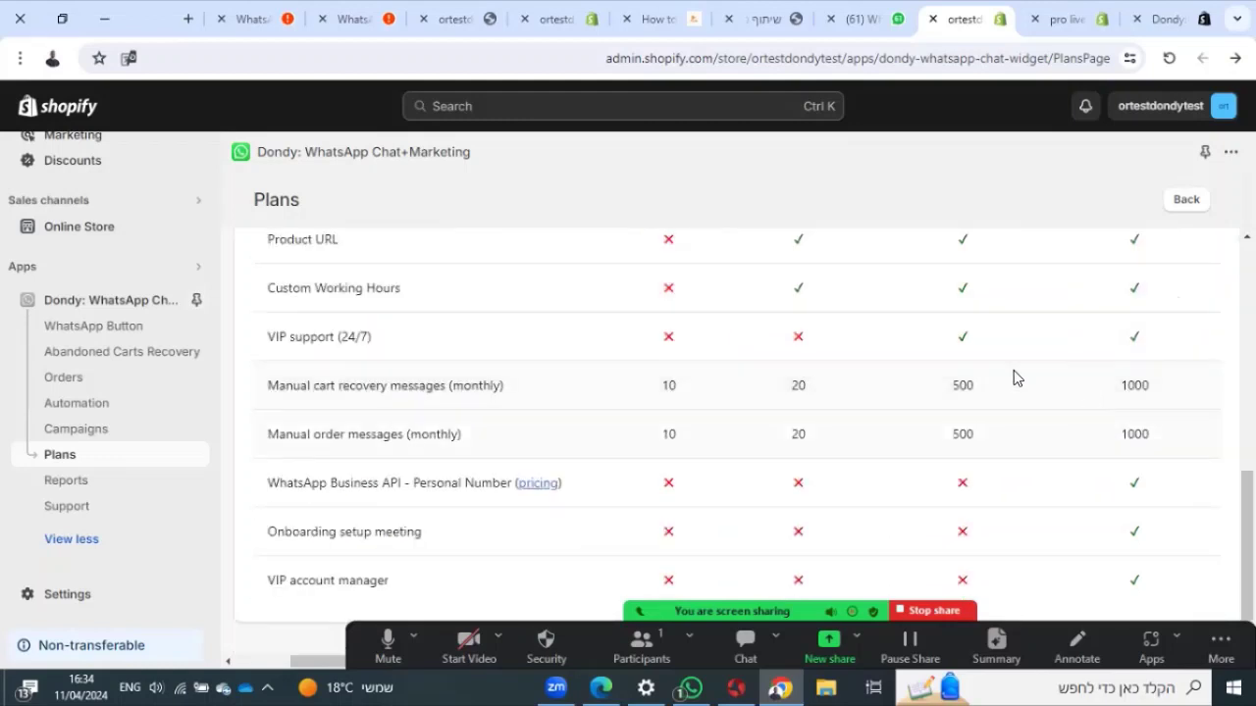
scroll(1146, 408, "down", 1)
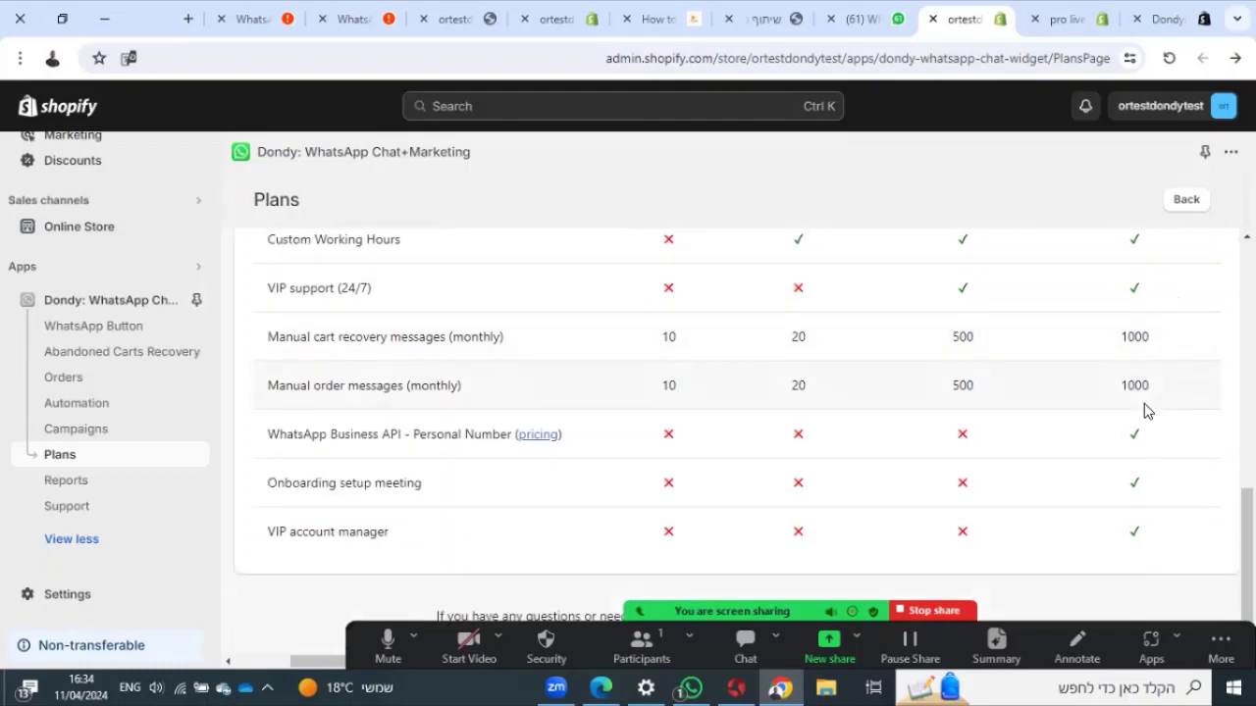
left_click_drag(1133, 433, 1143, 532)
left_click(1143, 532)
scroll(1149, 516, "up", 7)
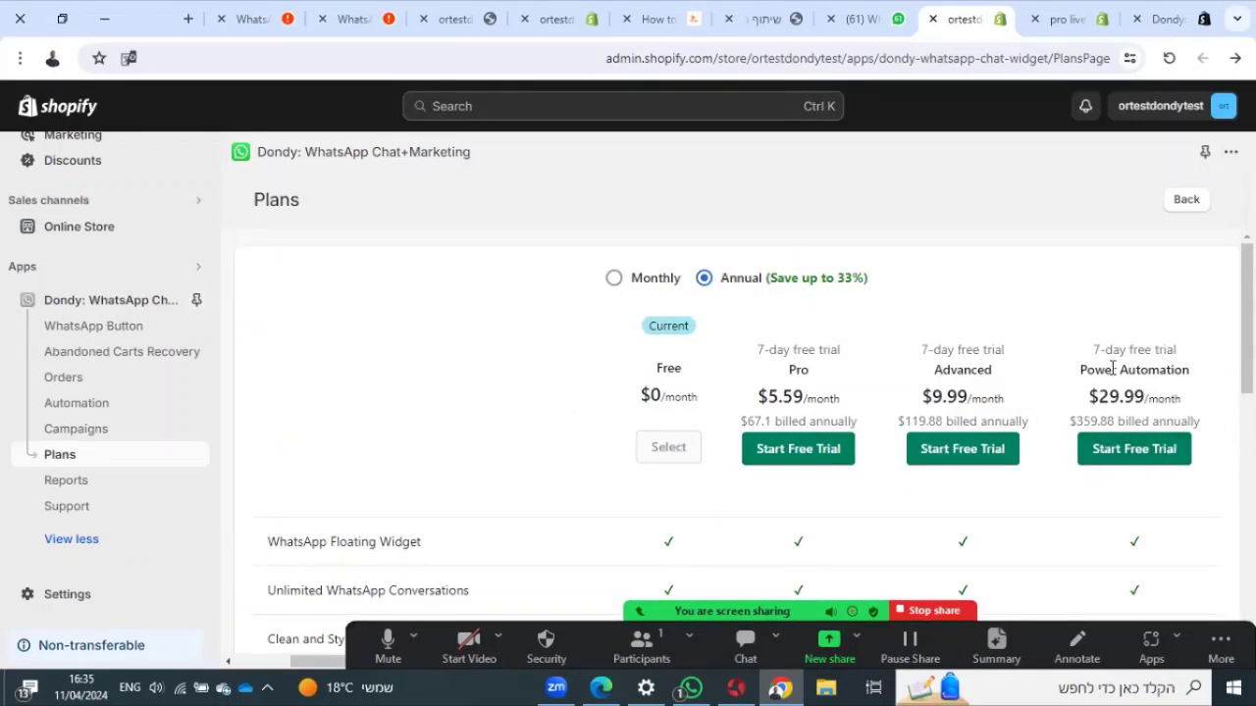
left_click(613, 279)
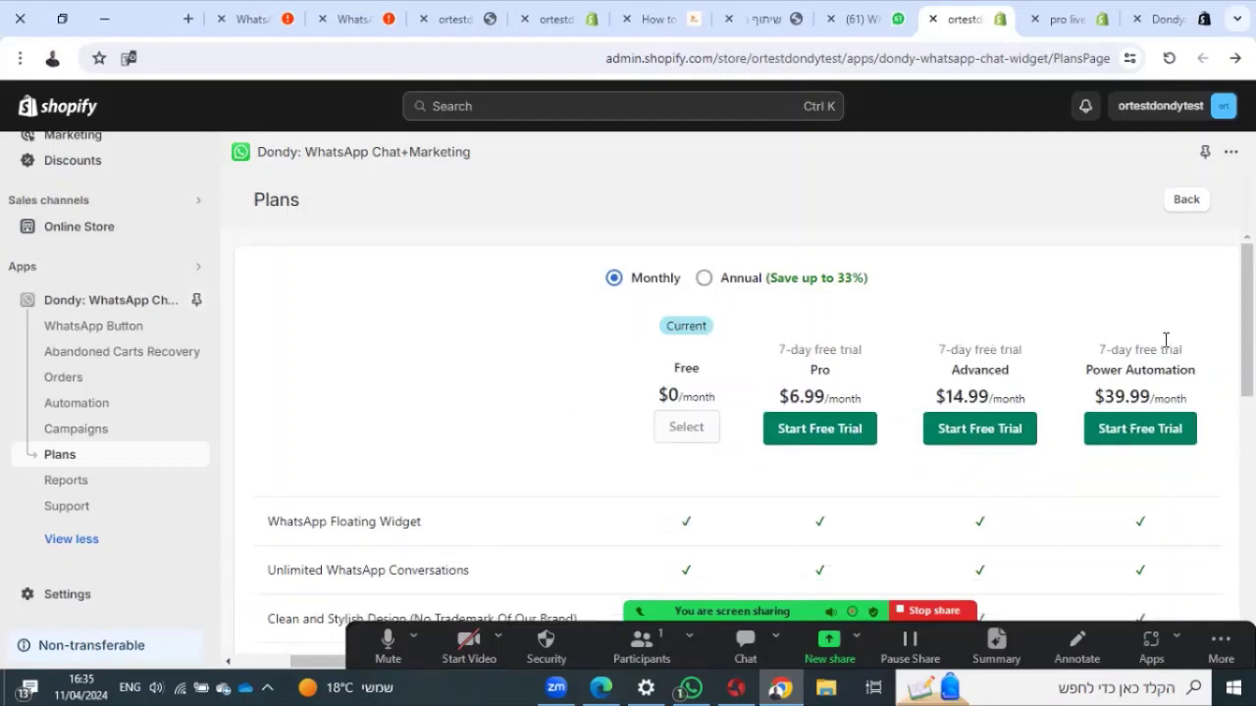